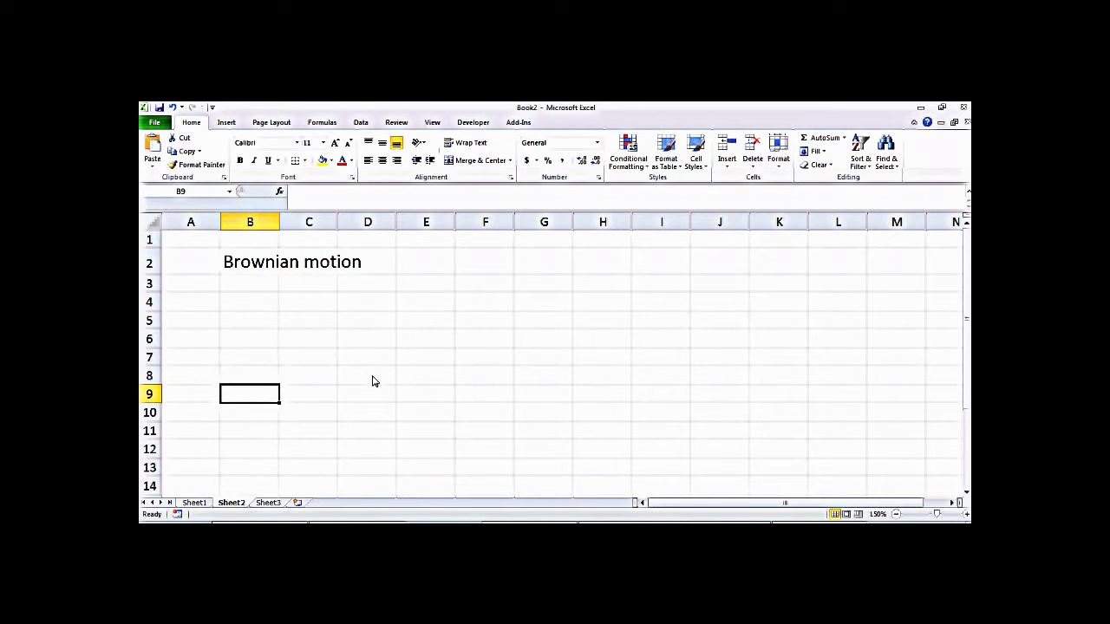
Enter the formula =RAND() in cell B4 and re-enter it once to draw a new random number
click(250, 308)
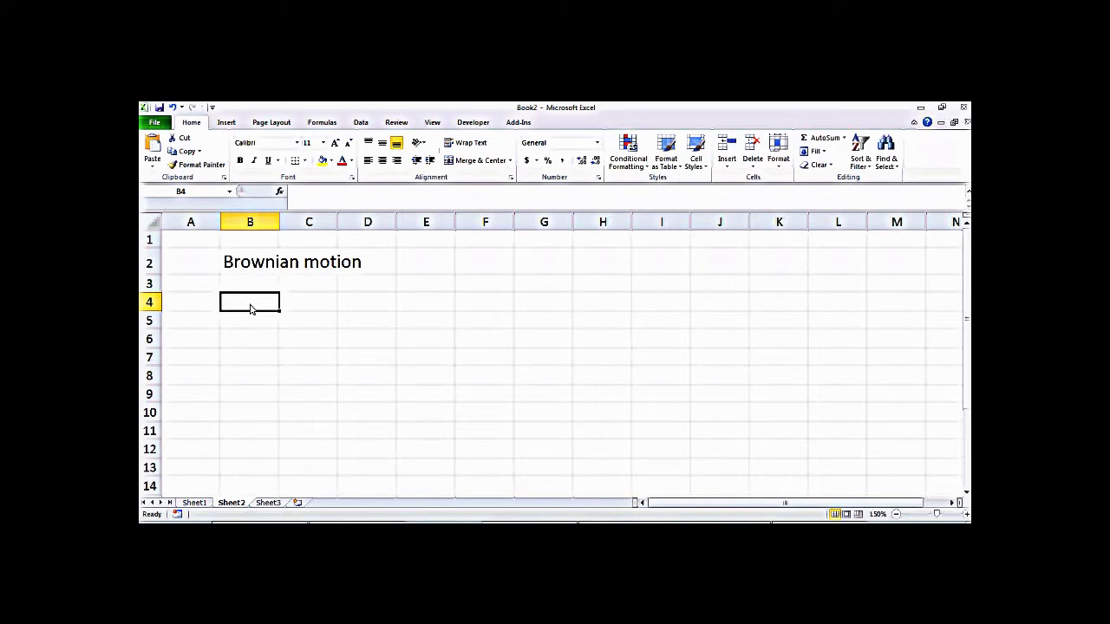
text(=)
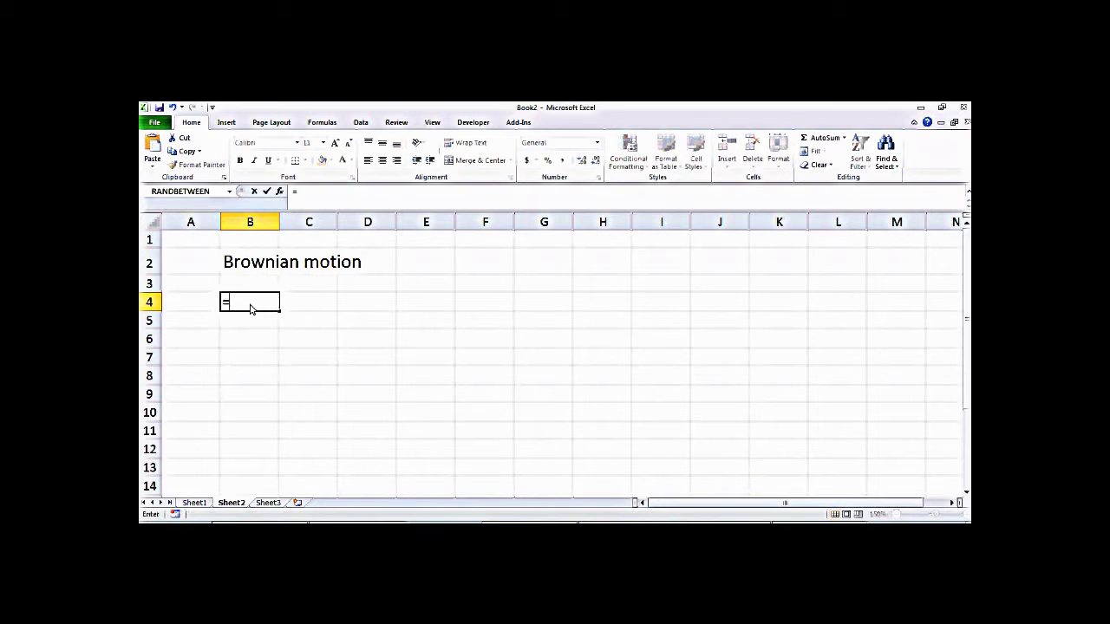
text(ra)
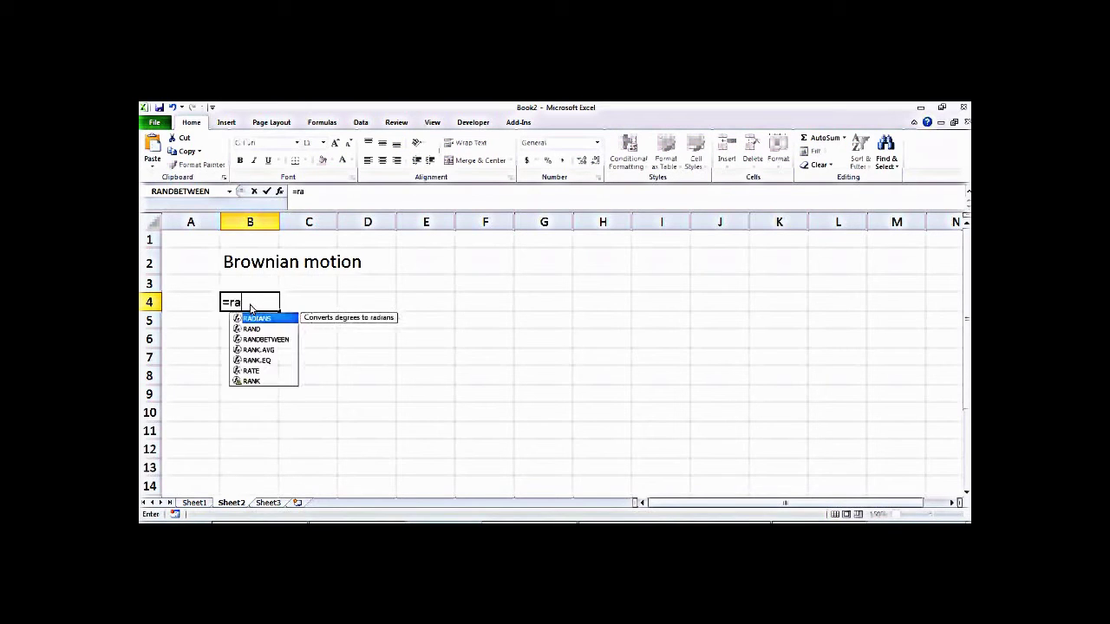
text(nd())
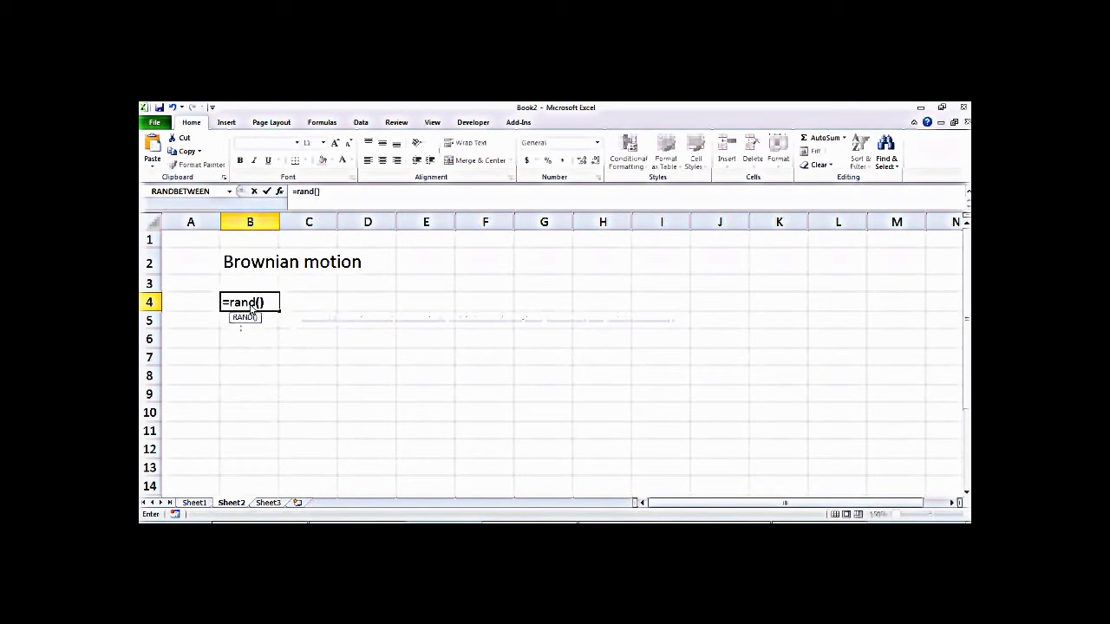
key(Return)
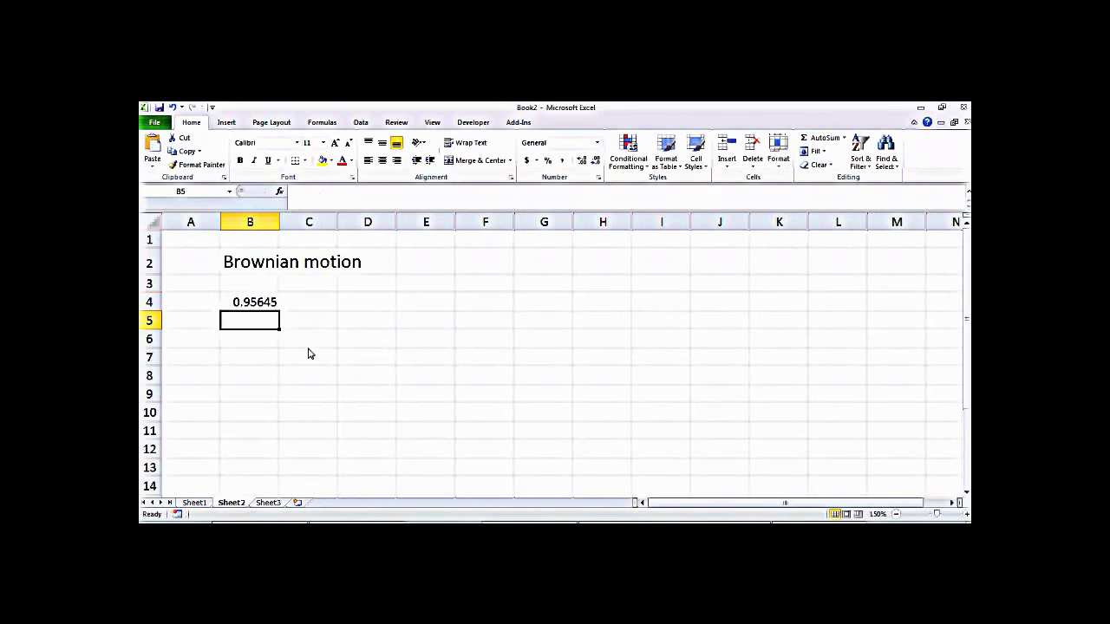
click(266, 302)
double_click(266, 302)
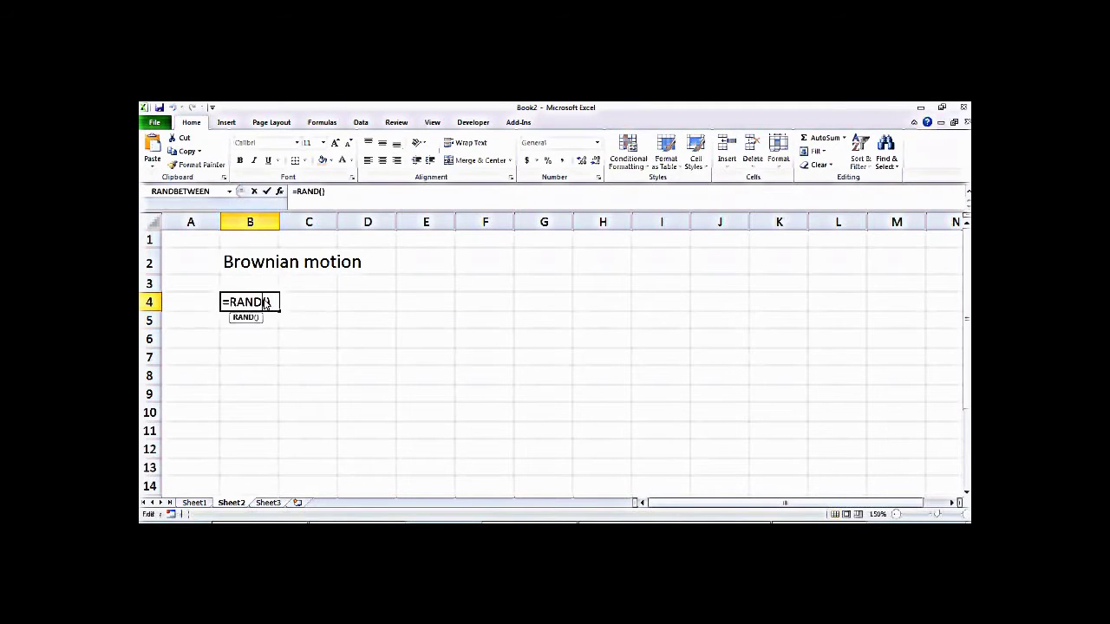
key(Return)
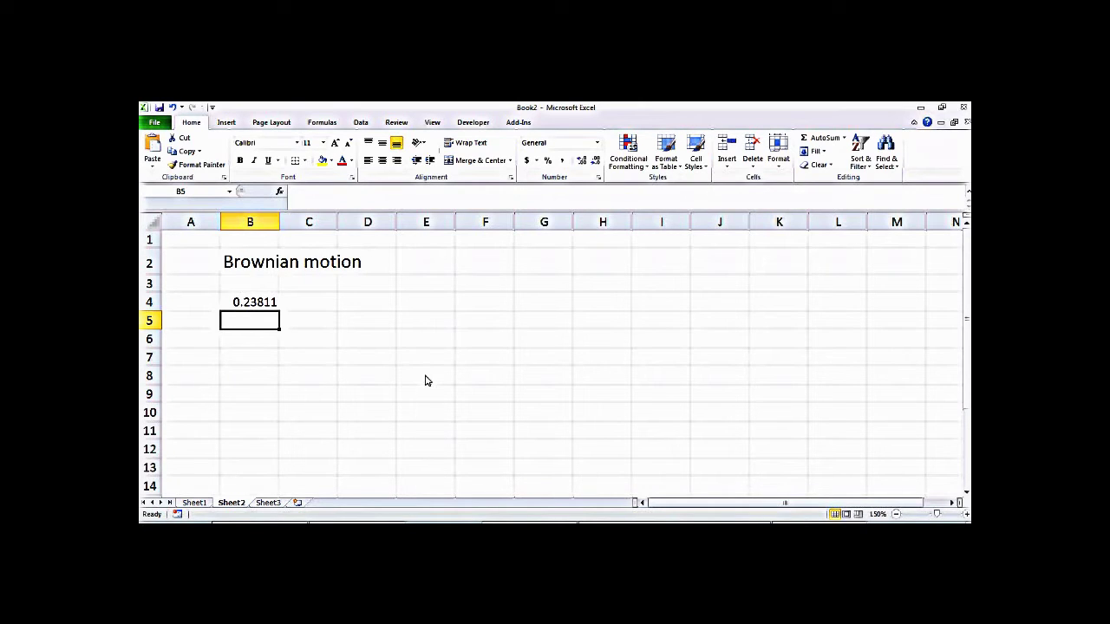
Change the formula in cell B4 to =2*RAND() and re-enter it to generate further random values
click(235, 305)
double_click(236, 307)
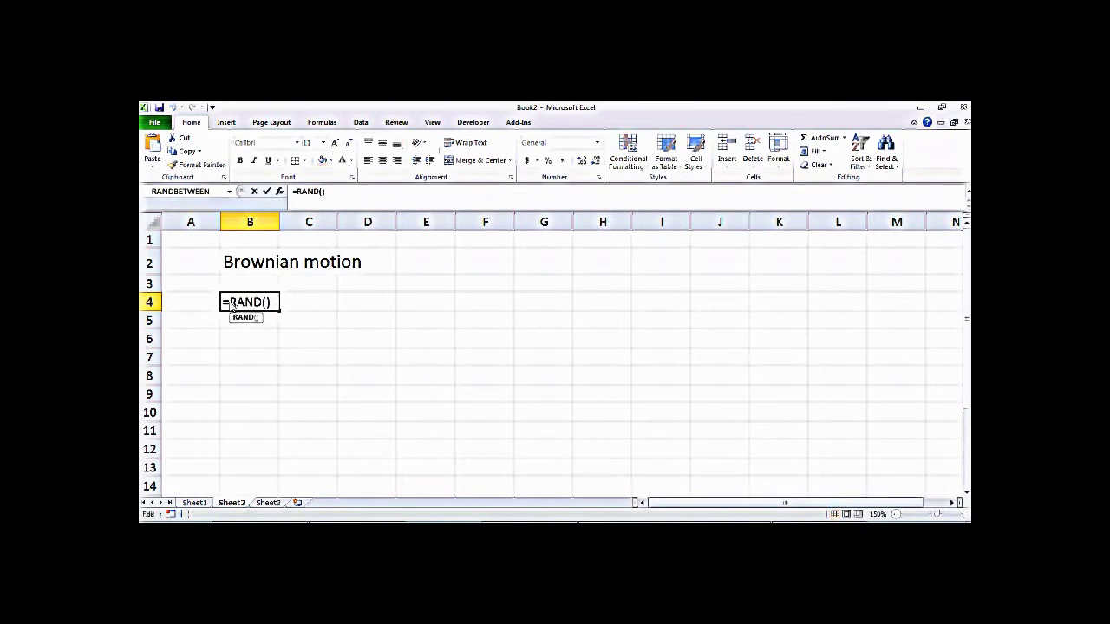
text(2*)
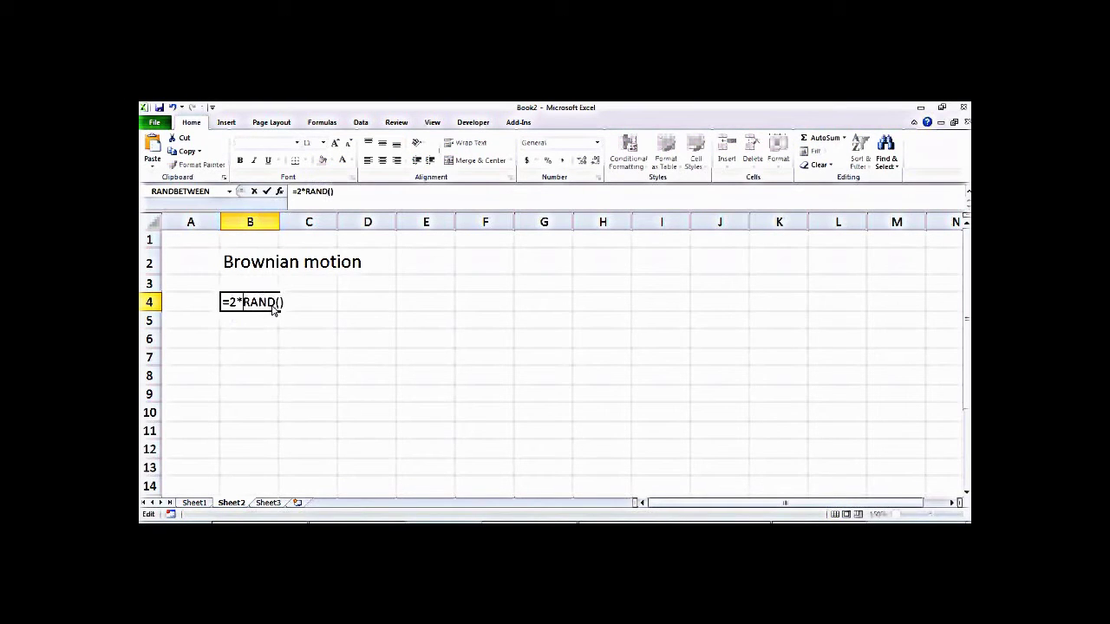
key(Return)
double_click(269, 304)
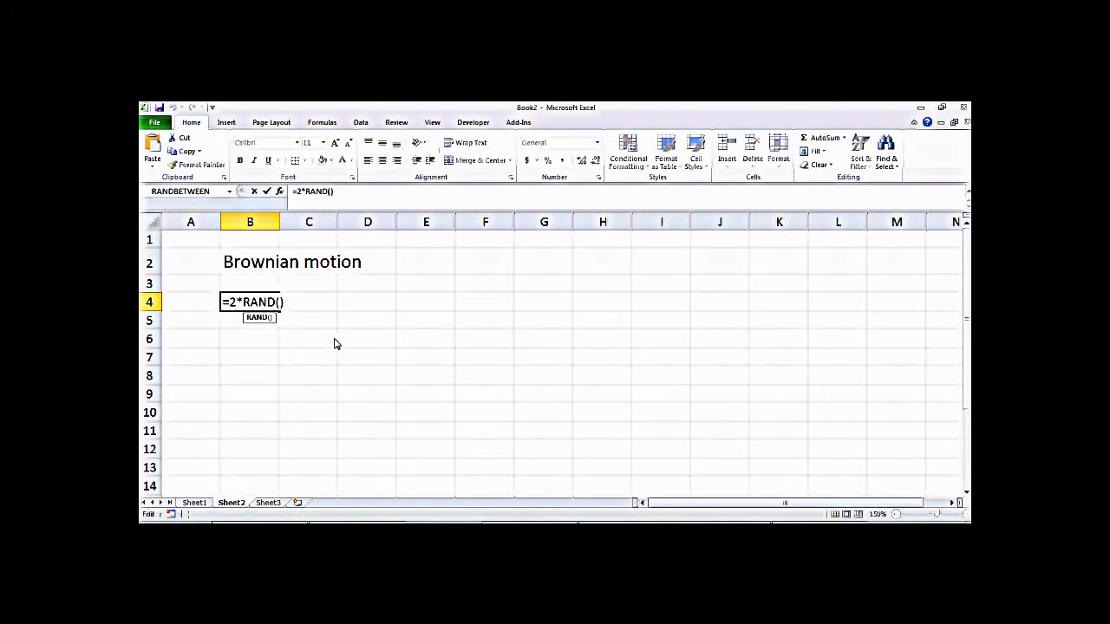
key(Return)
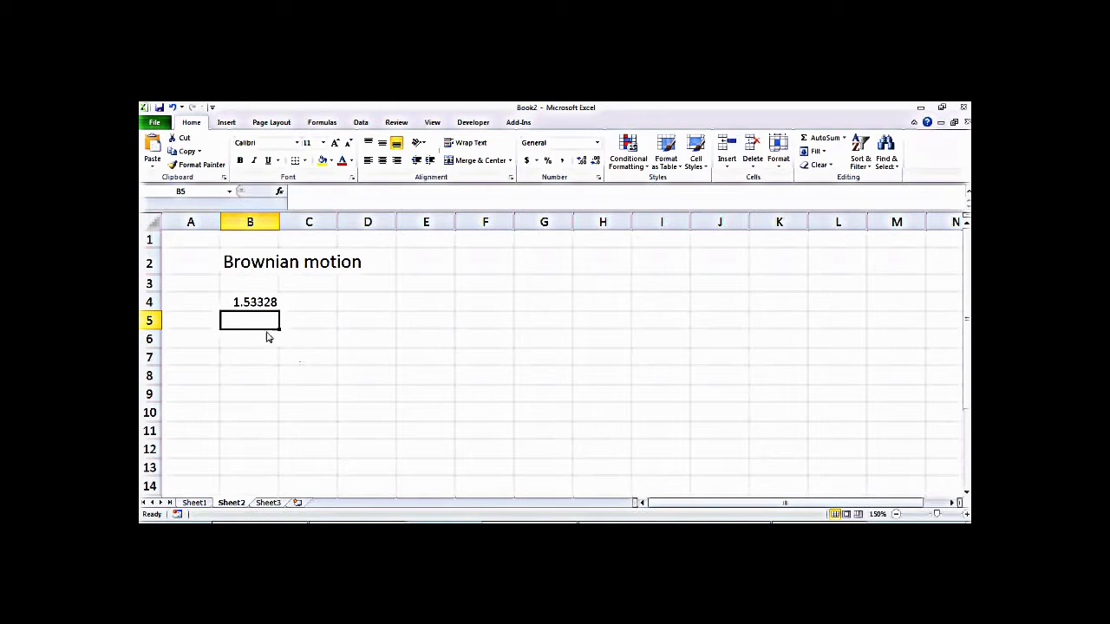
double_click(262, 303)
key(Return)
Wrap the formula in cell B4 in the INT function so it reads =INT(2*RAND())
double_click(232, 304)
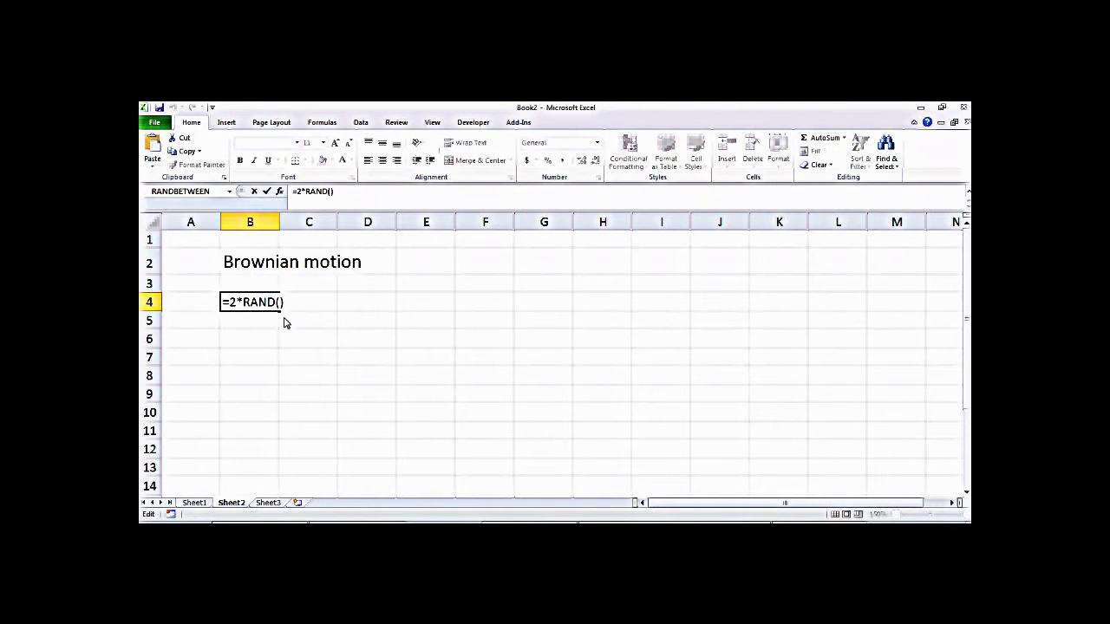
text(int()
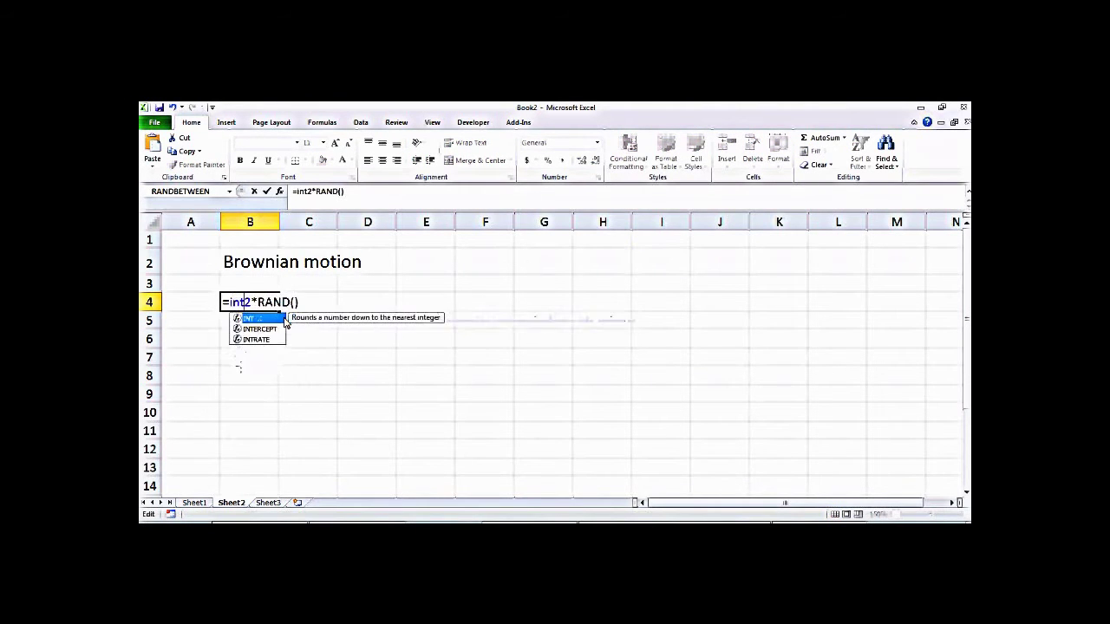
click(315, 310)
text())
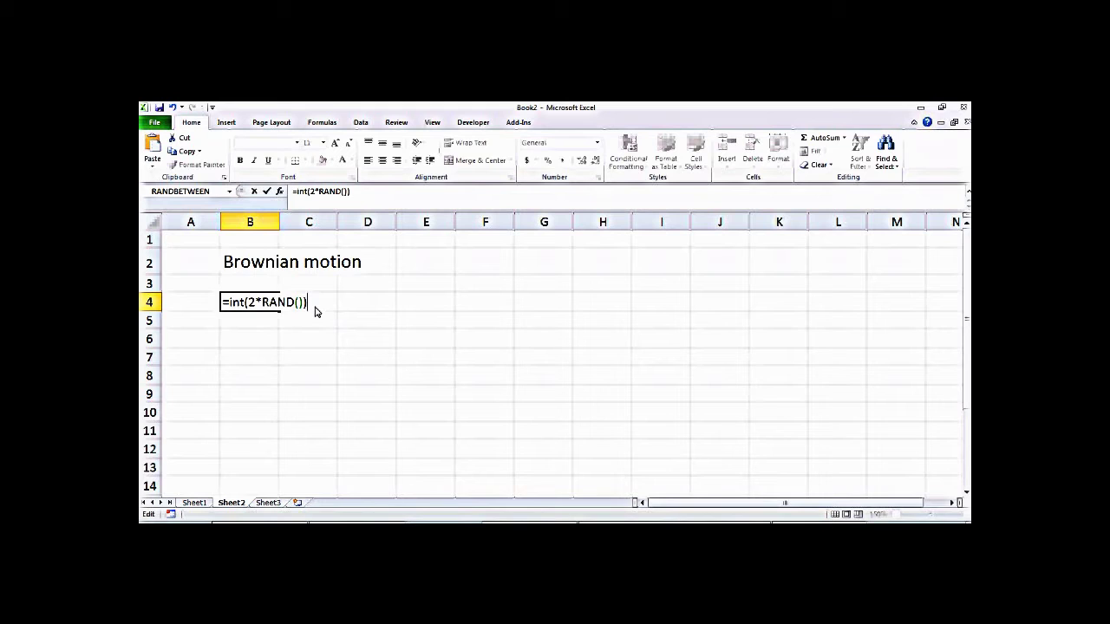
key(Return)
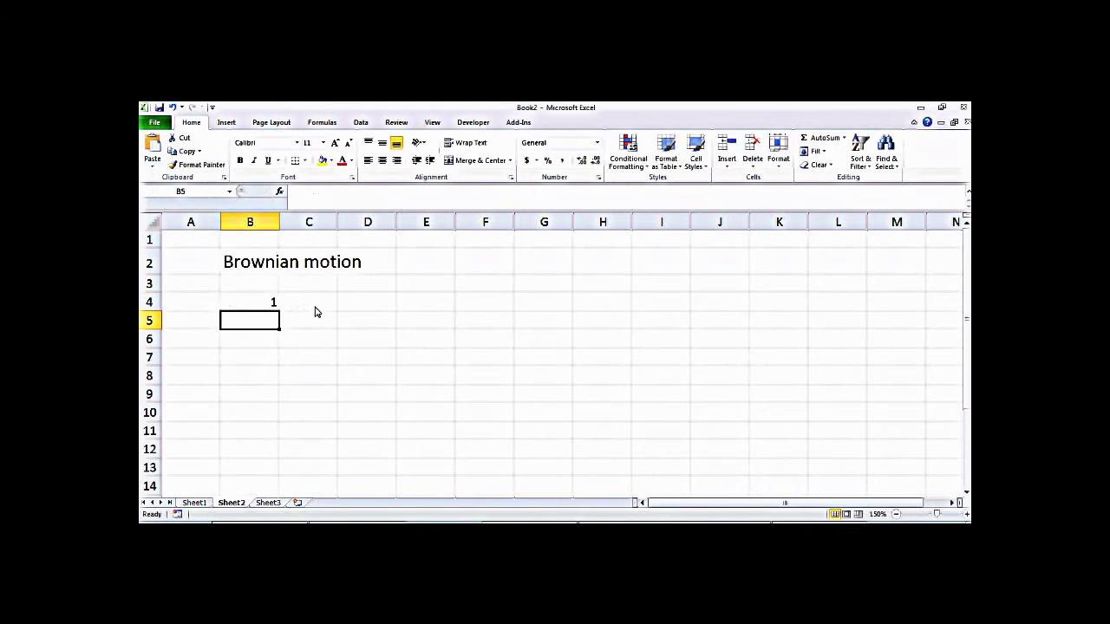
Re-enter the B4 formula unchanged three times to observe the random integers it generates
double_click(258, 303)
key(Return)
double_click(237, 303)
key(Return)
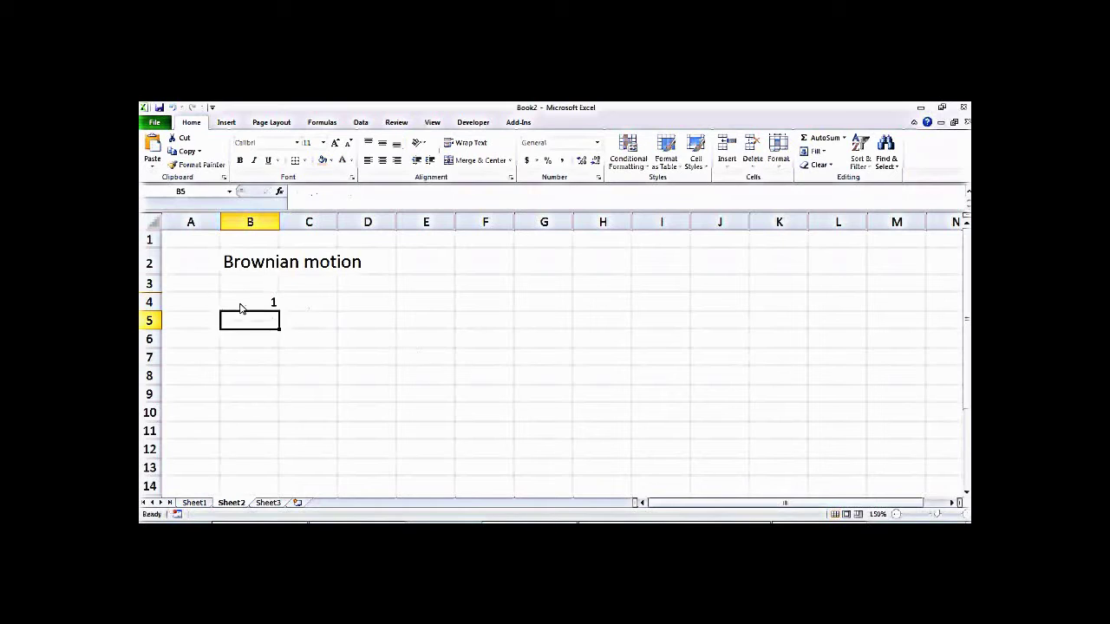
double_click(241, 307)
key(Return)
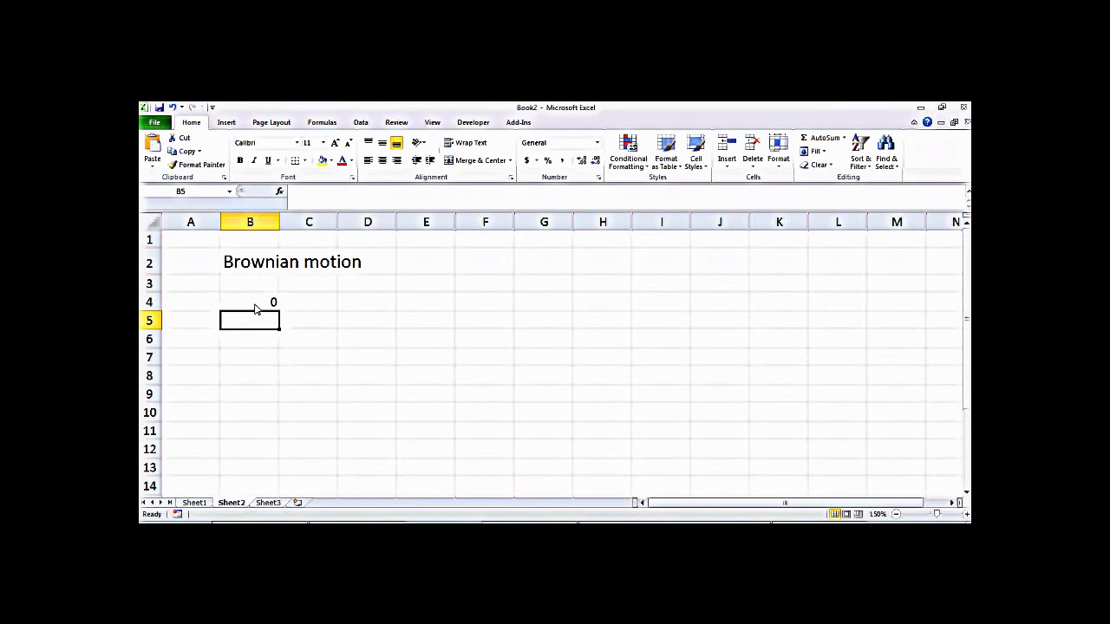
Fill the =INT(2*RAND()) formula from cell B4 down to B14
click(257, 307)
drag(280, 310, 282, 497)
click(371, 322)
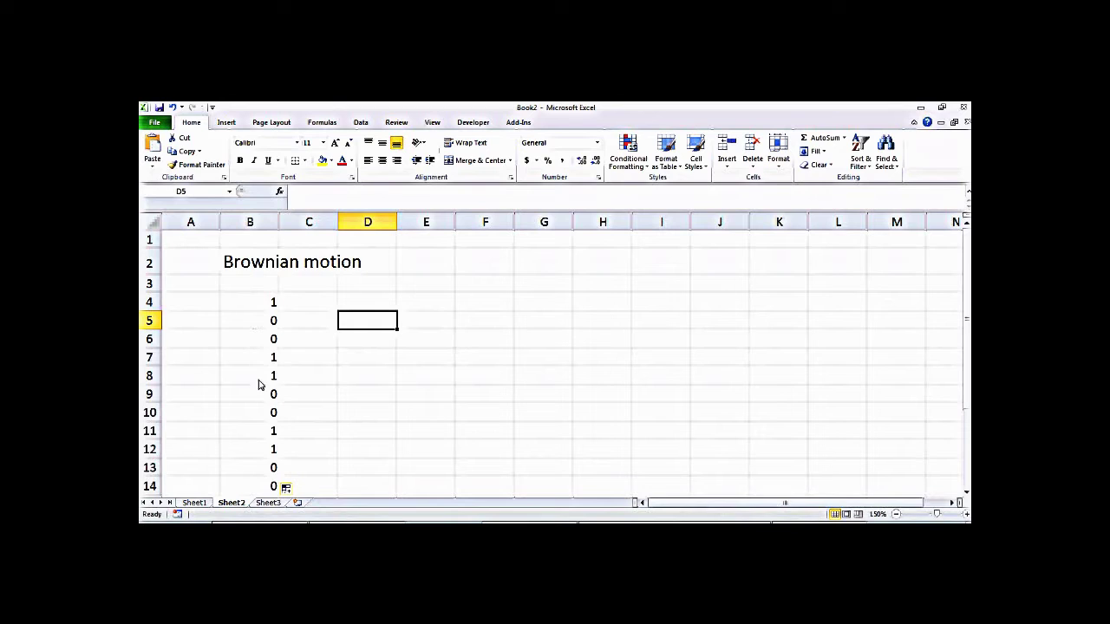
Change the formula in cell B4 to =1-2*INT(2*RAND())
double_click(258, 304)
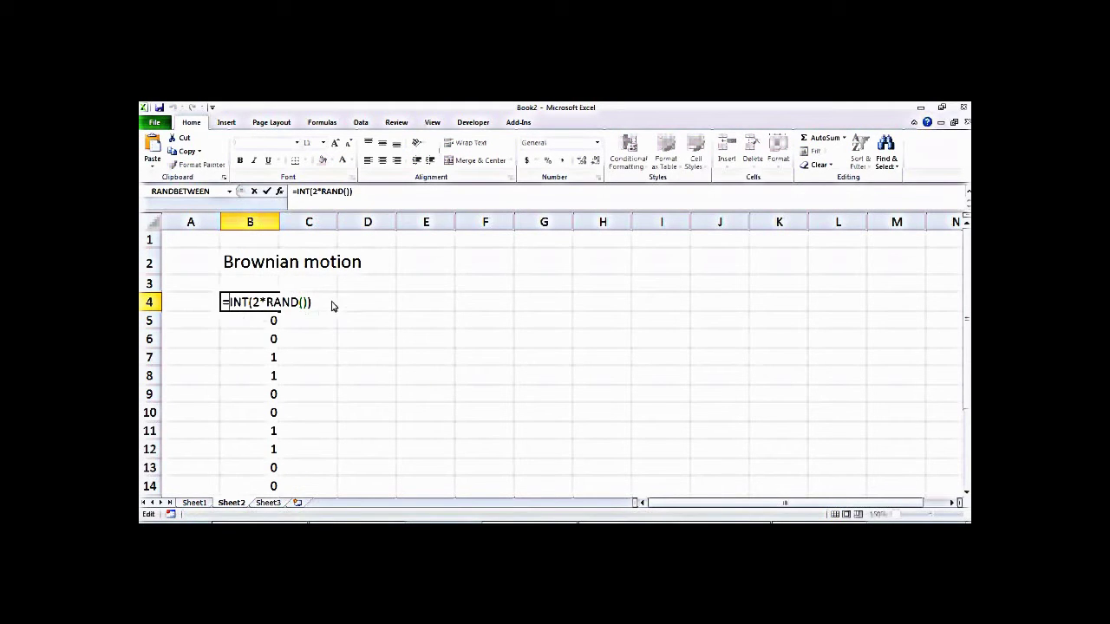
text(1-)
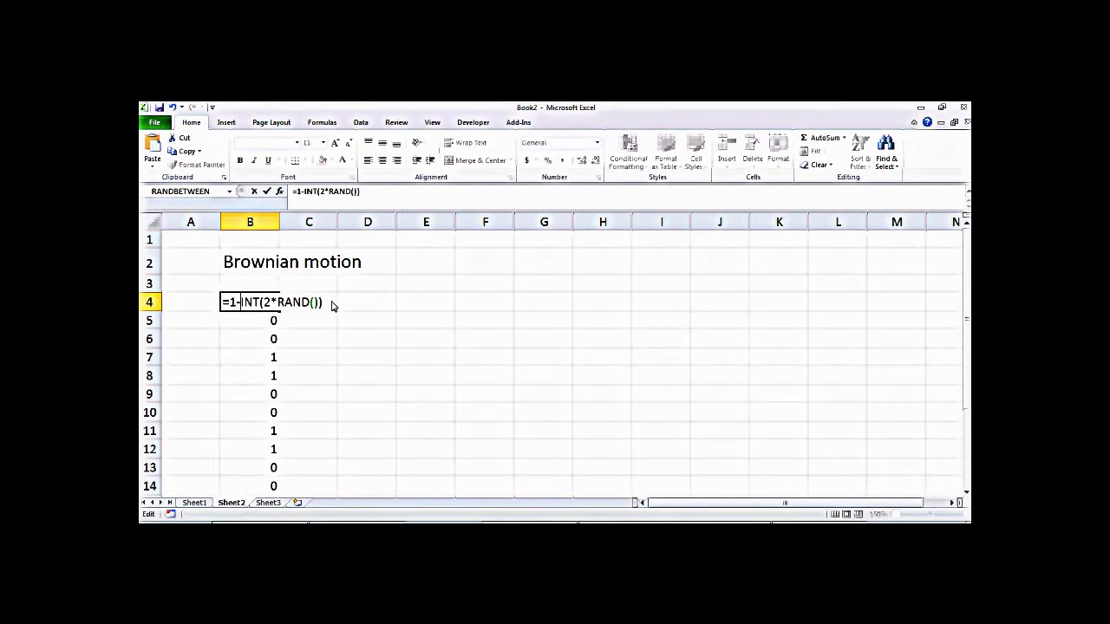
text(@*)
key(BackSpace)
key(BackSpace)
key(BackSpace)
text(-2*)
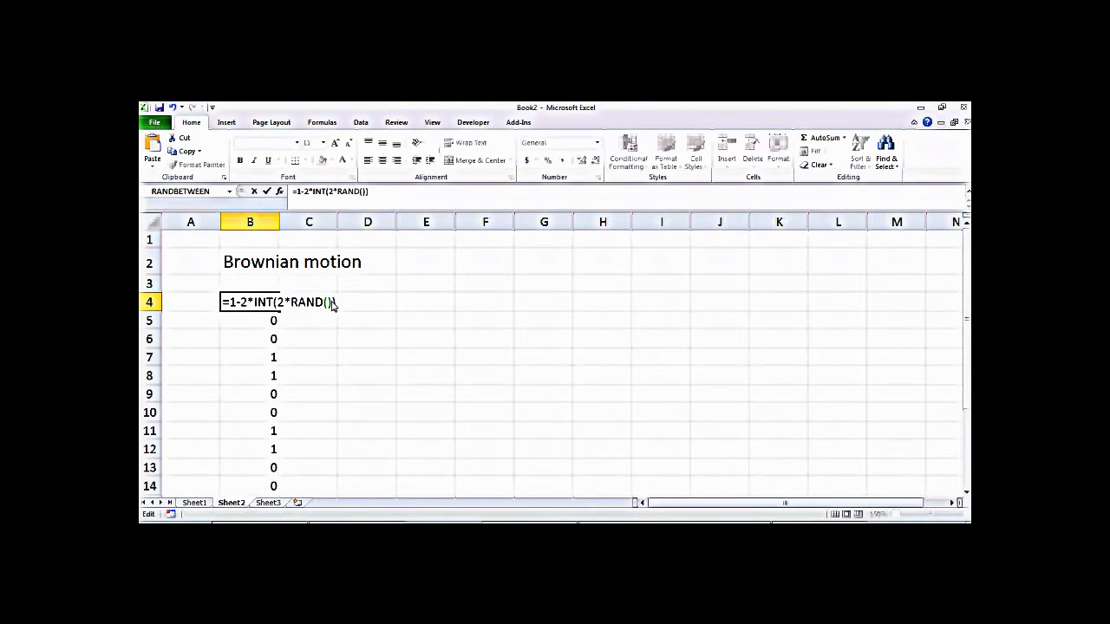
key(Return)
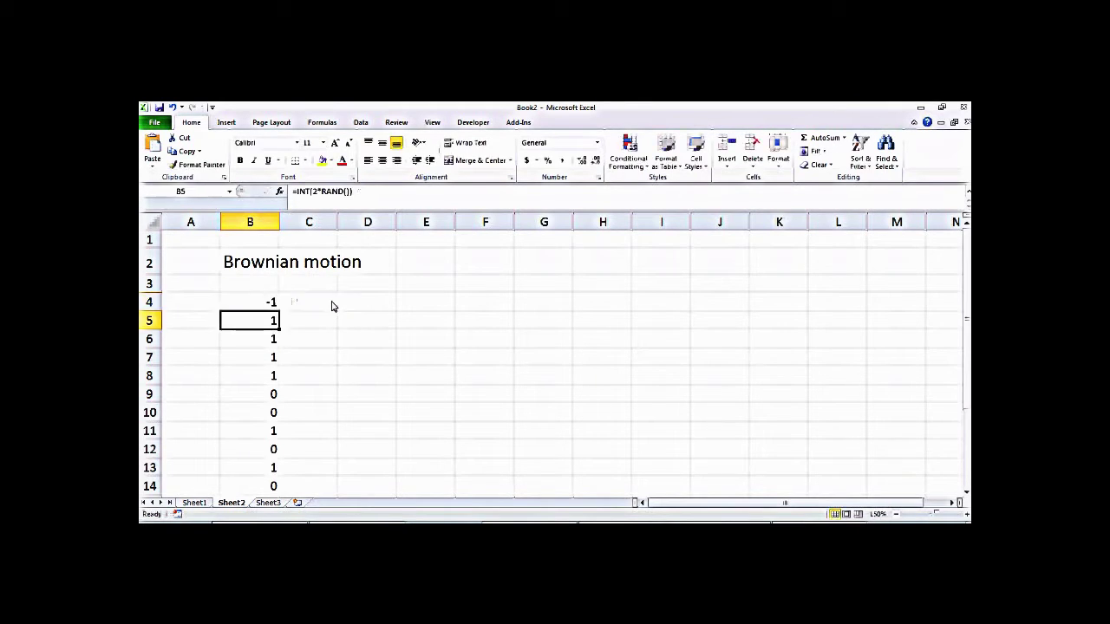
Fill the =1-2*INT(2*RAND()) formula from B4 down to B14 and recalculate the column
click(271, 303)
drag(278, 313, 279, 491)
click(349, 434)
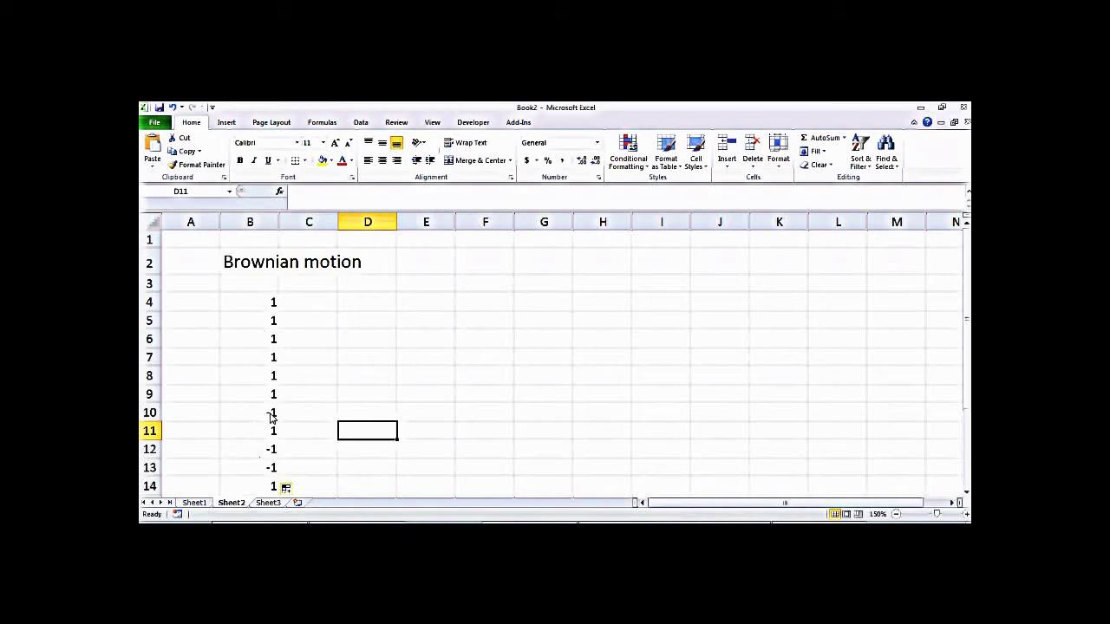
double_click(265, 302)
key(Return)
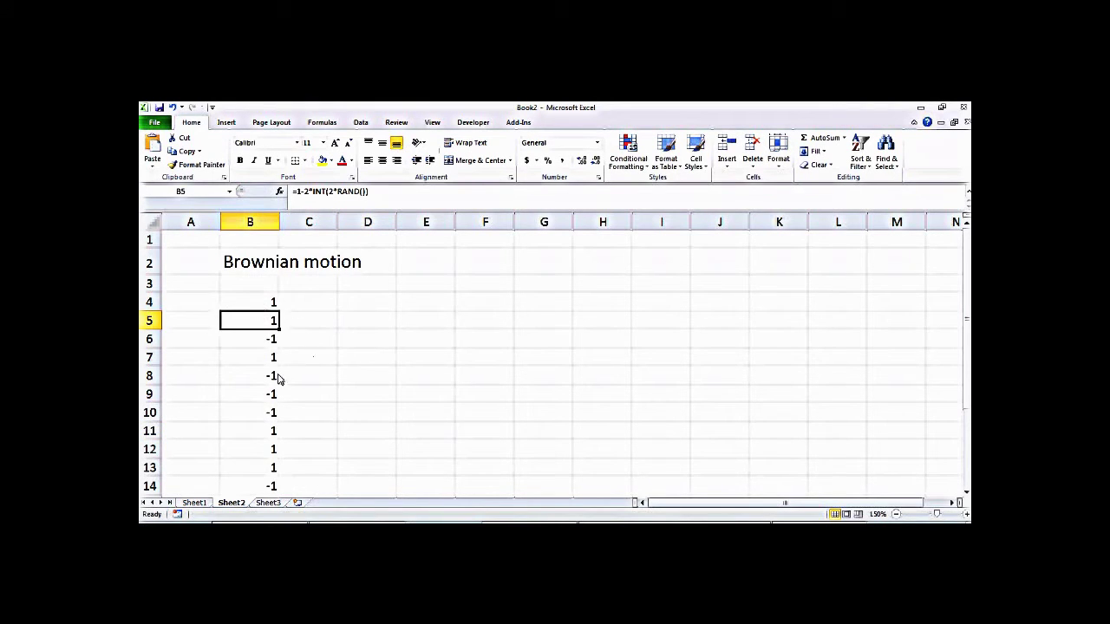
Extend the B4 formula down column B to row 220 and return to the start of the sheet
click(265, 304)
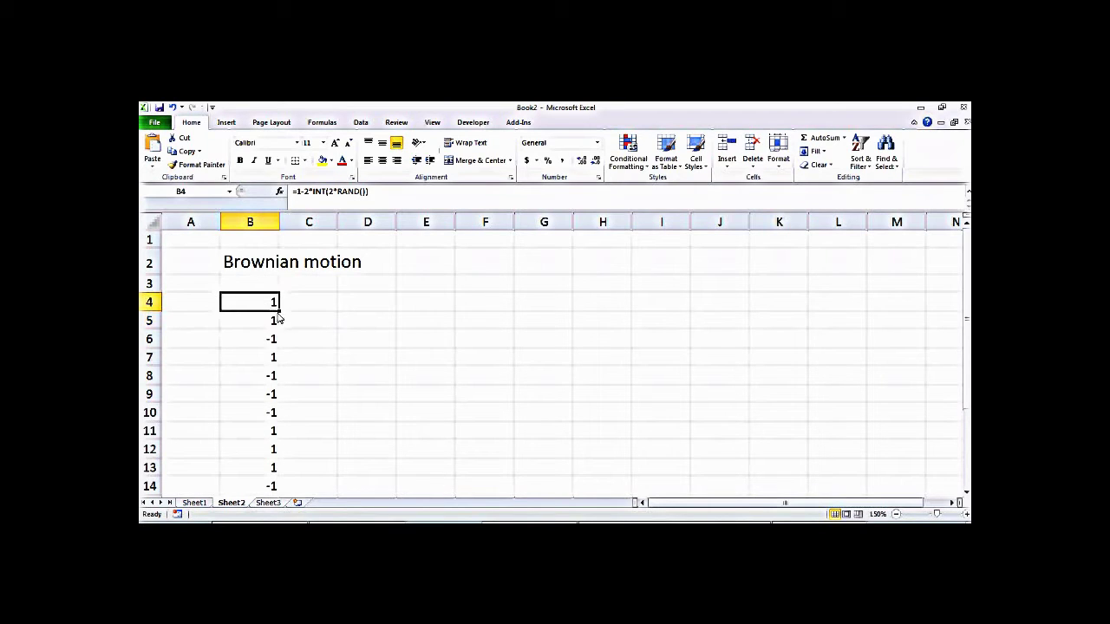
drag(279, 313, 268, 440)
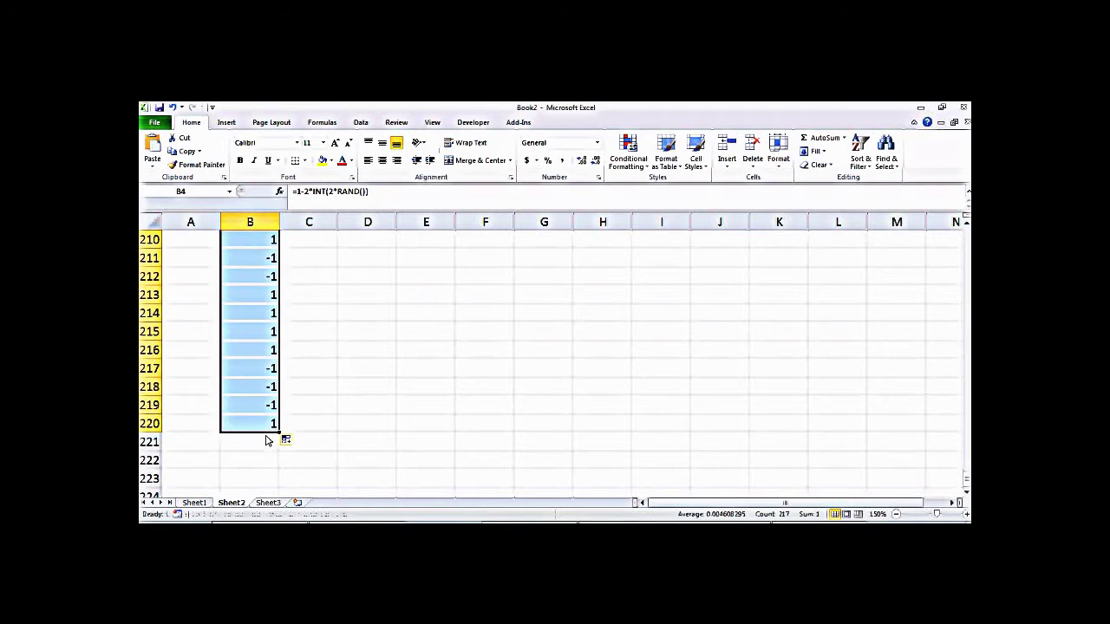
drag(966, 483, 966, 232)
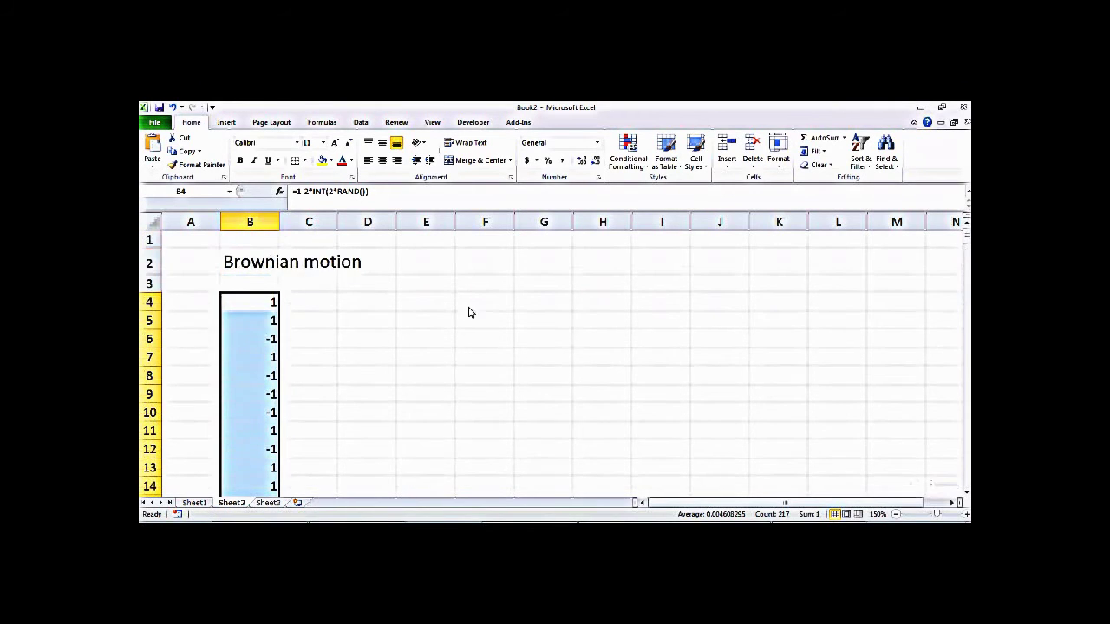
Insert a markers-only scatter chart of B4:B220 and delete its horizontal axis labels
click(228, 122)
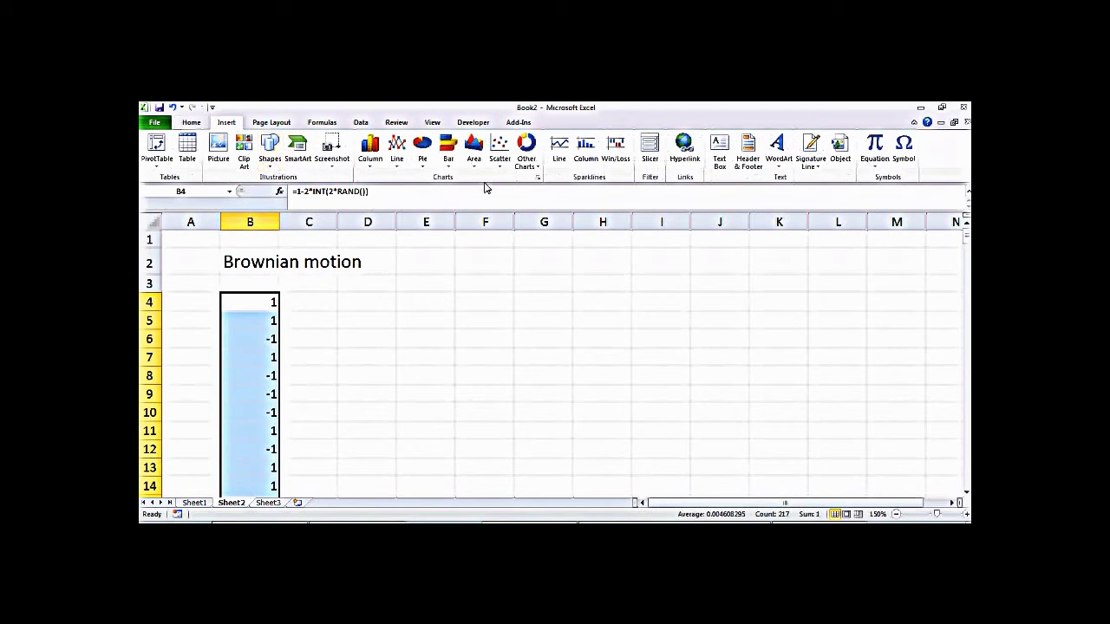
click(499, 152)
click(505, 201)
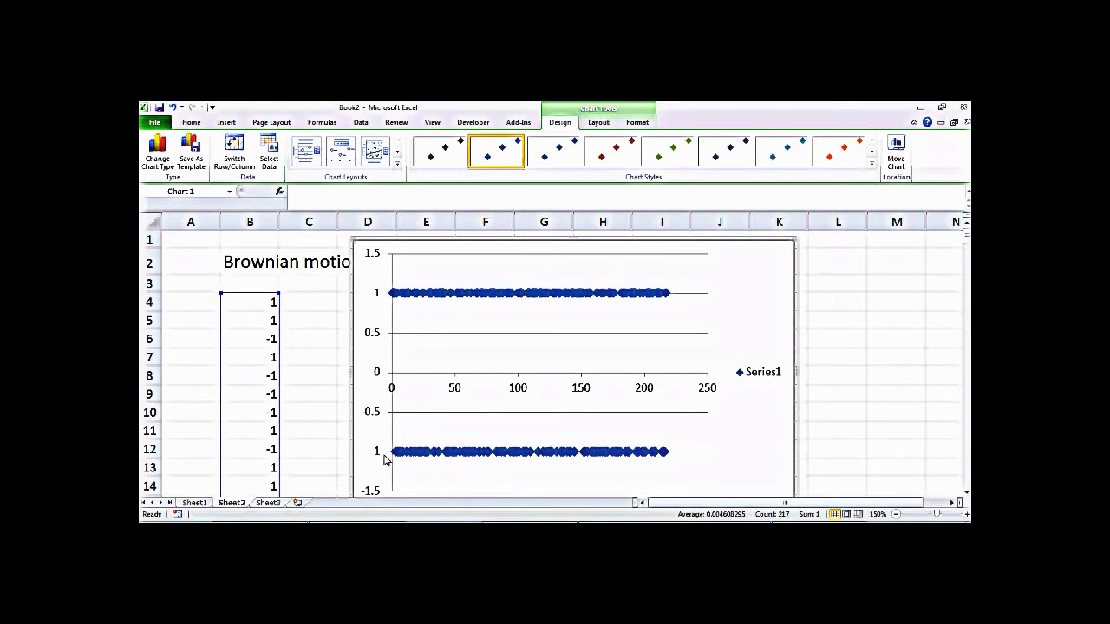
click(522, 391)
key(Delete)
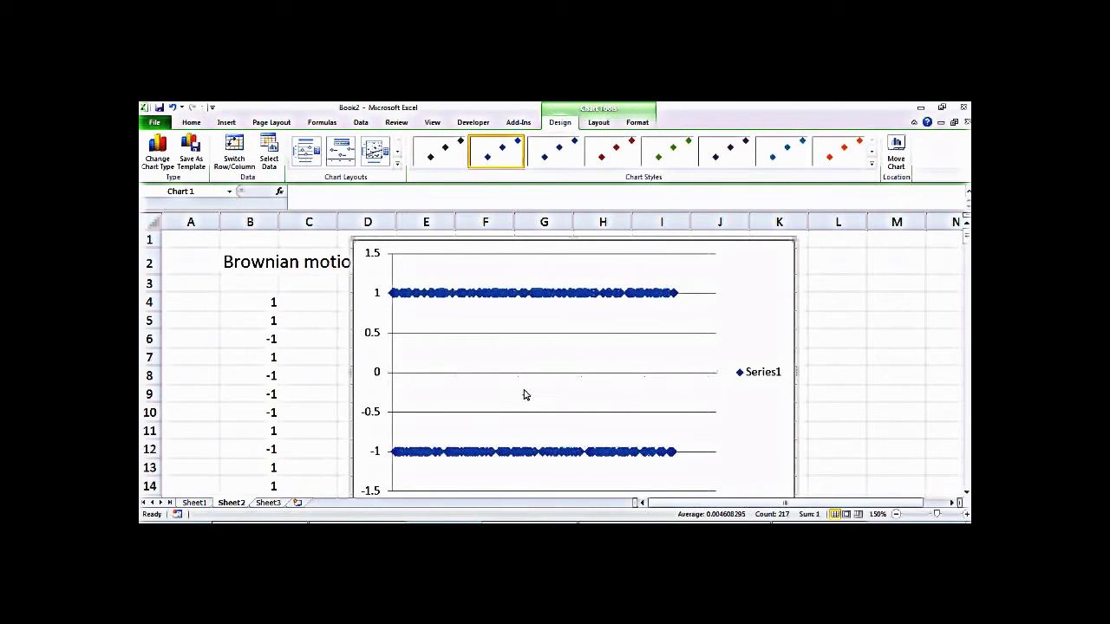
Re-enter the B4 formula unchanged twice to watch the scatter chart redraw with new random values
click(267, 305)
double_click(267, 305)
key(Return)
click(267, 305)
double_click(267, 306)
key(Return)
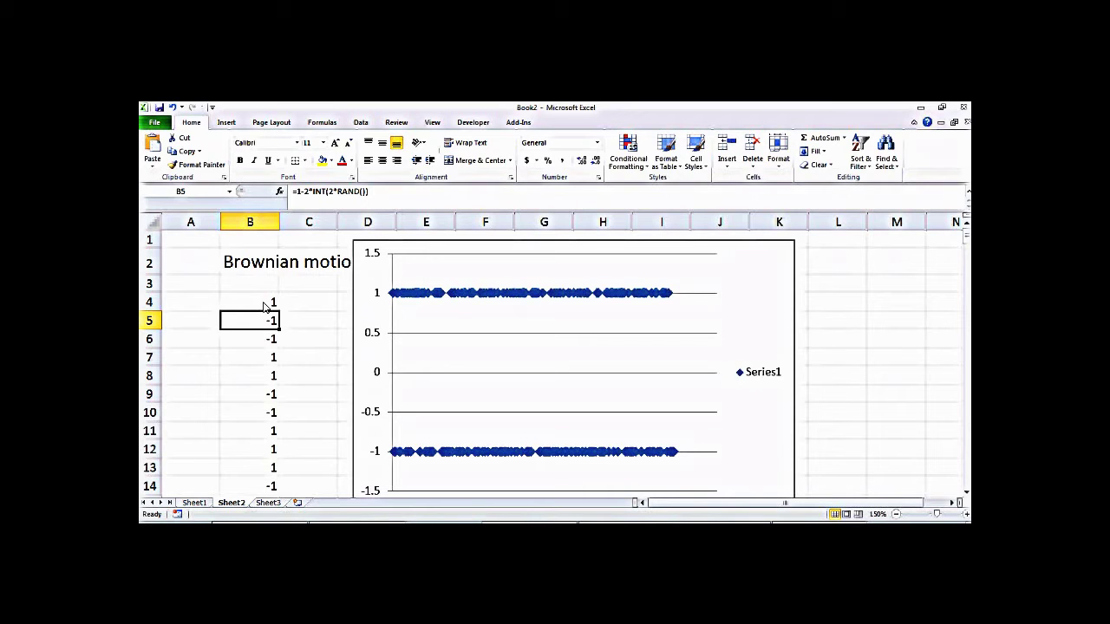
Delete the scatter chart from the sheet
click(460, 249)
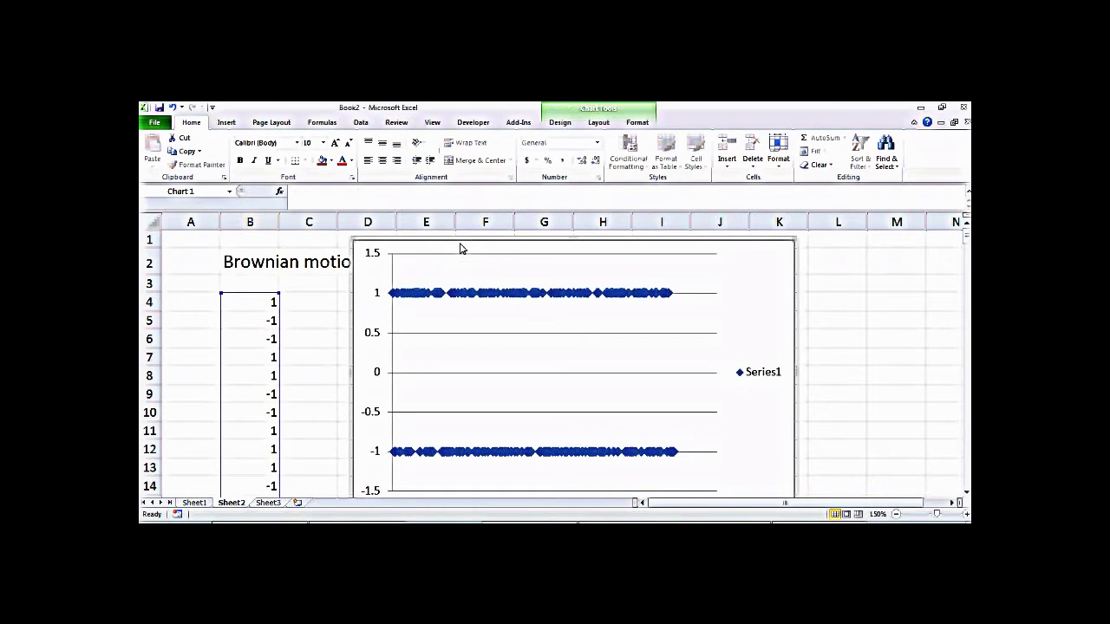
key(Delete)
click(423, 378)
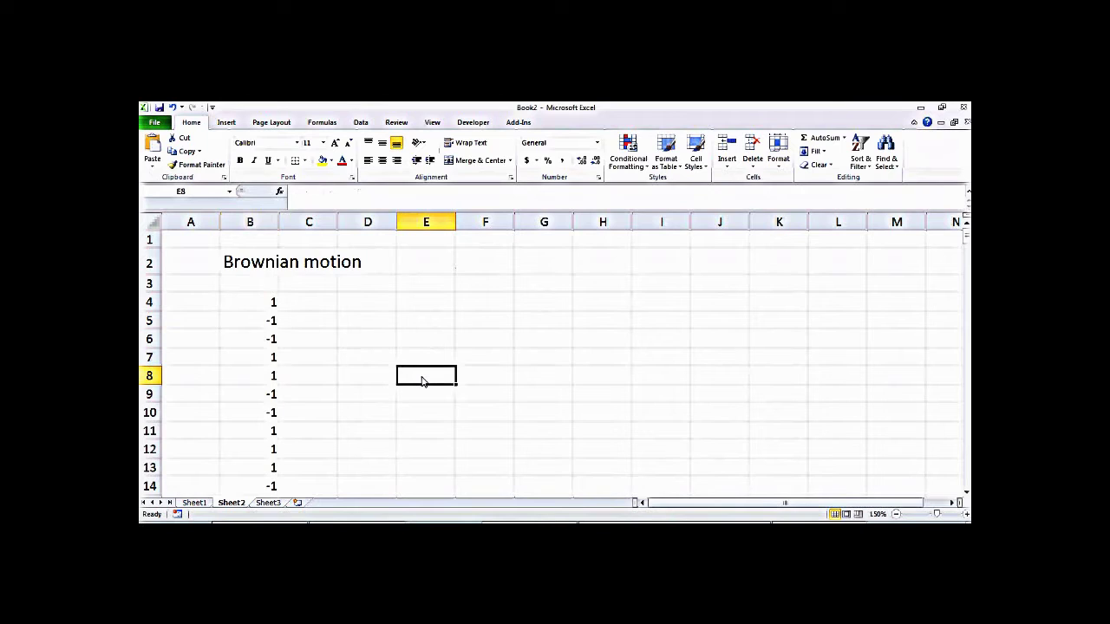
Enter 0 in cell C4 beside the first random step
click(331, 307)
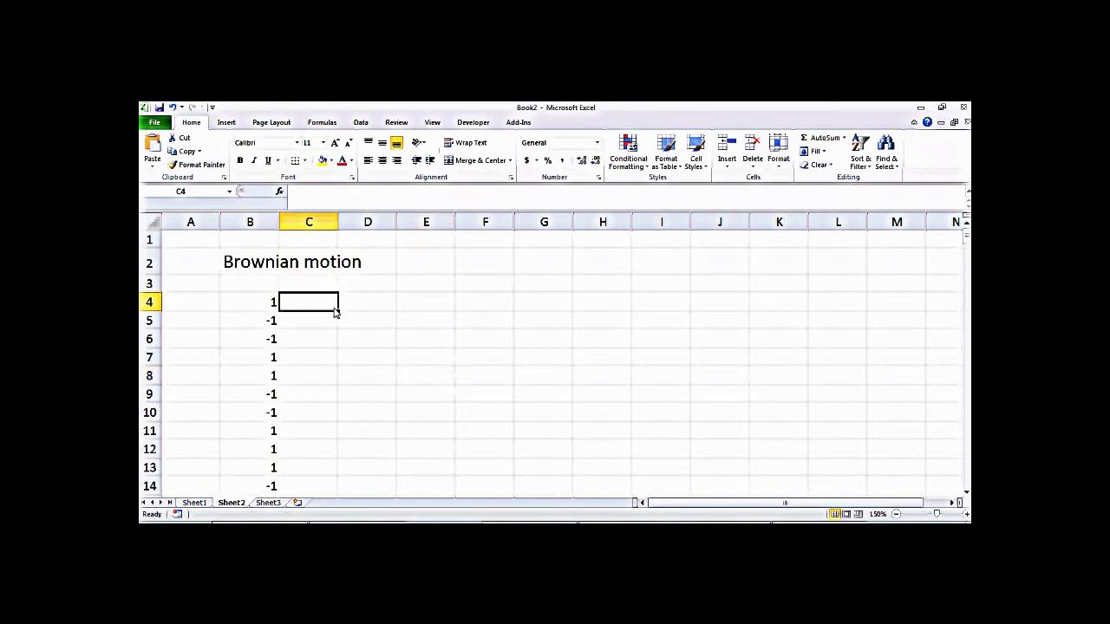
text(0)
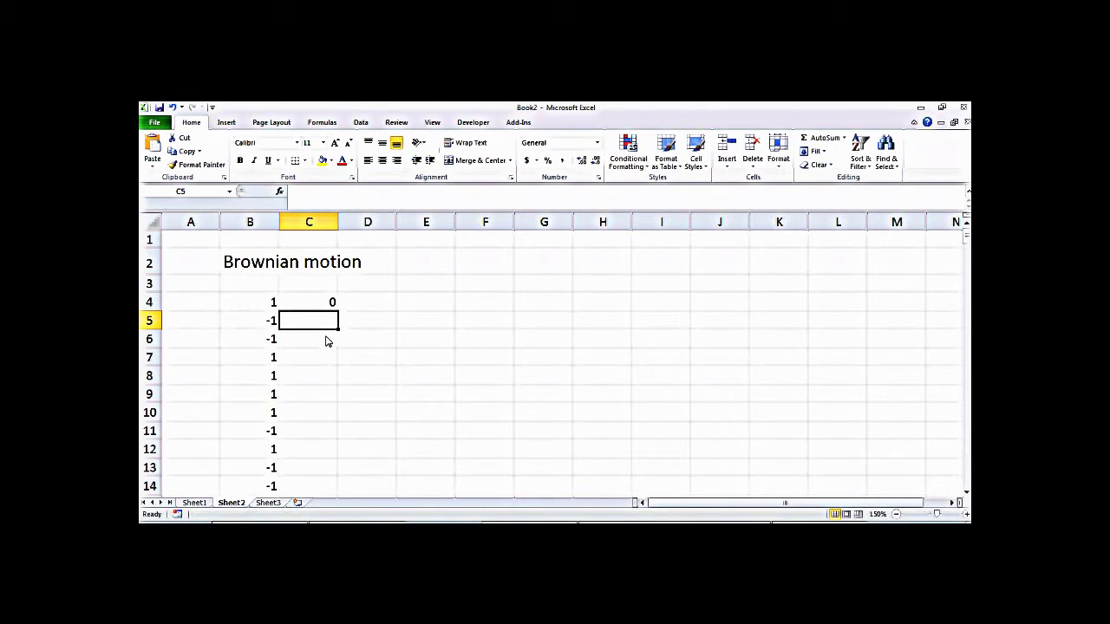
Enter 0 in cell C3 as the starting position above the first random step
key(Up)
key(Up)
text(0)
key(Return)
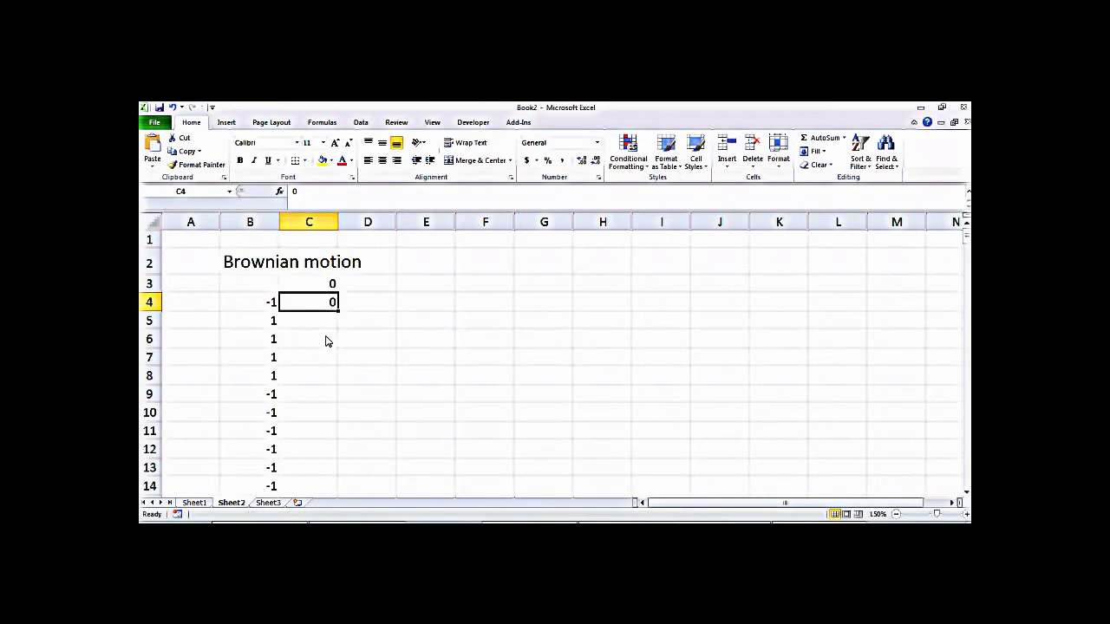
Enter =C3+B4 in cell C4 to add the first step to the starting position, and fill it down to C10
text(=)
key(Left)
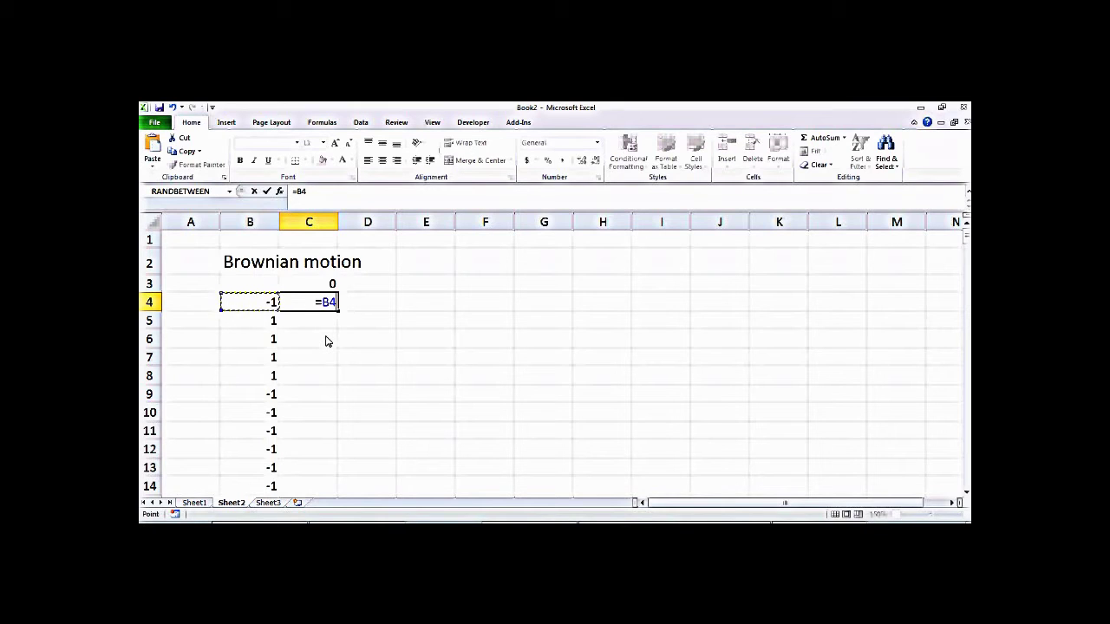
key(Up)
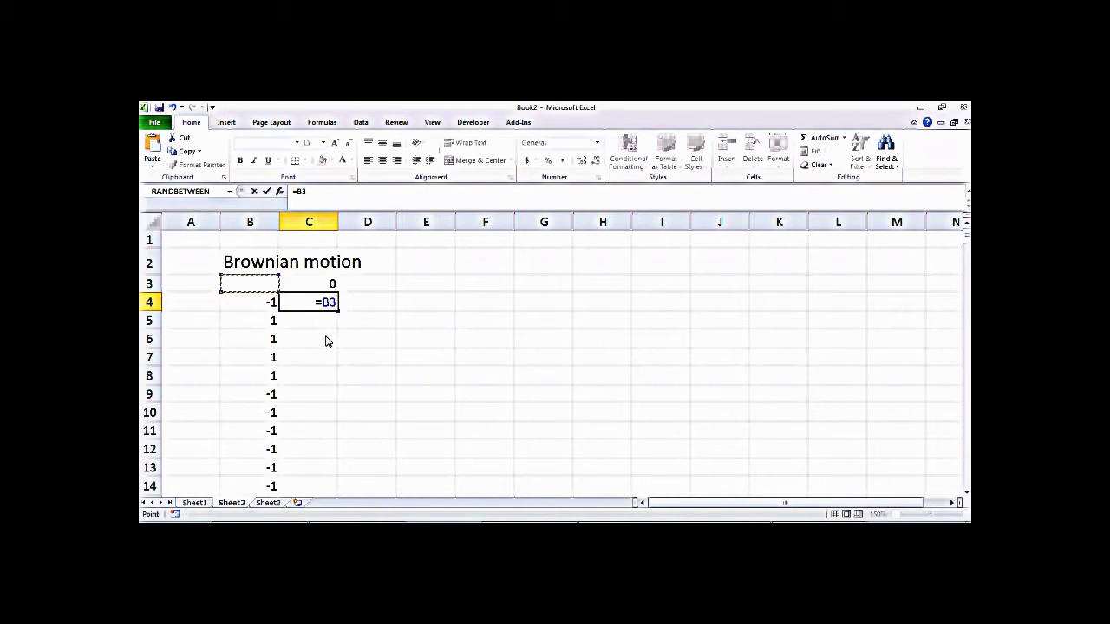
key(Right)
text(+)
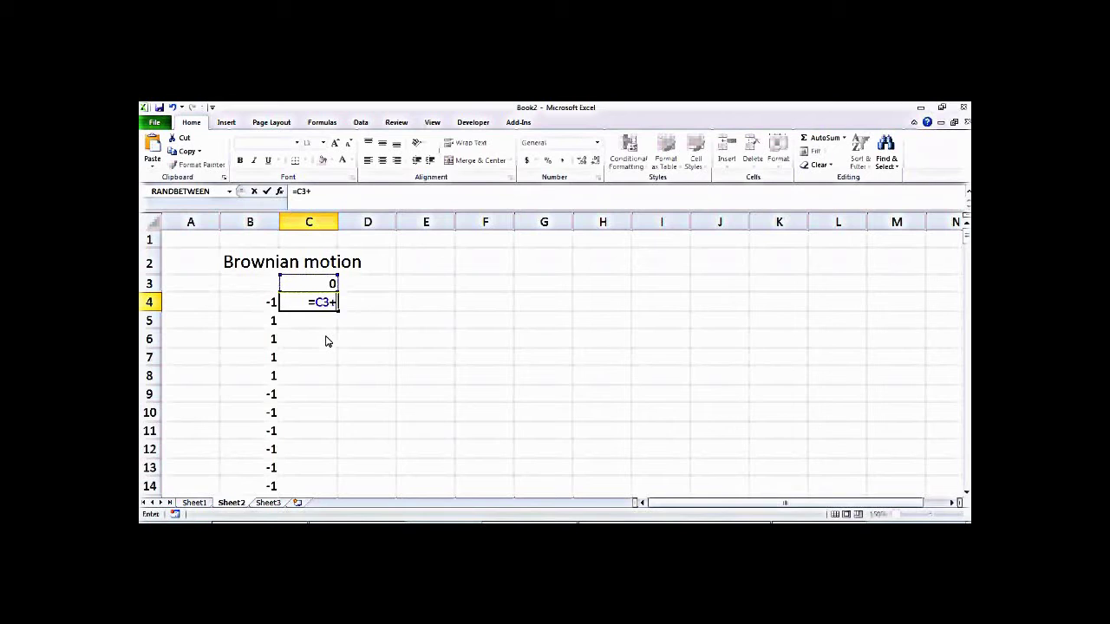
click(268, 307)
key(Return)
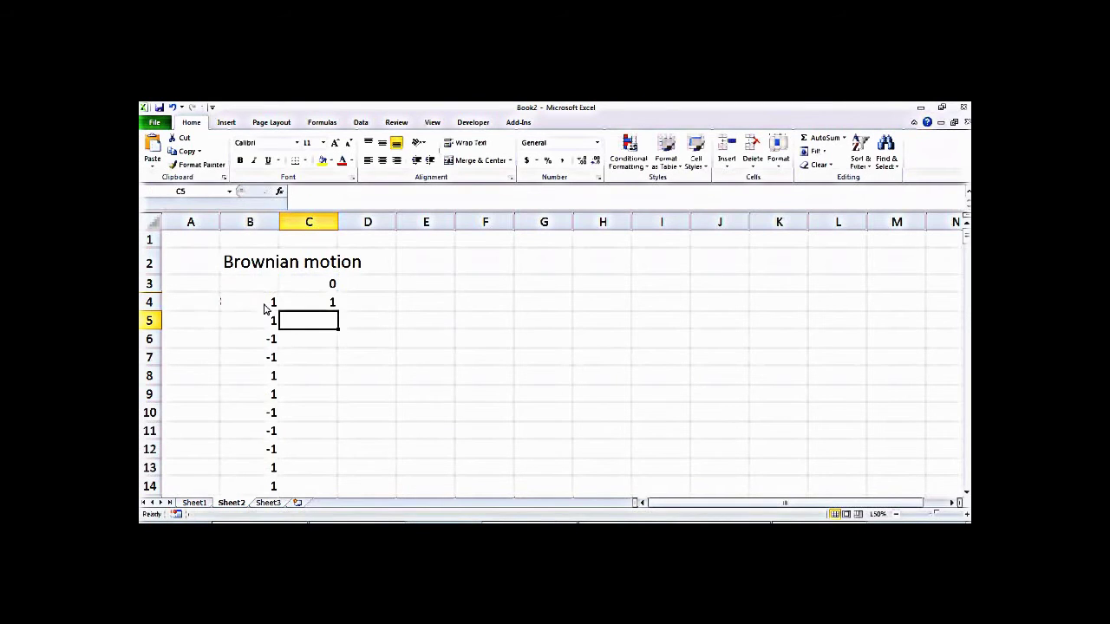
click(328, 302)
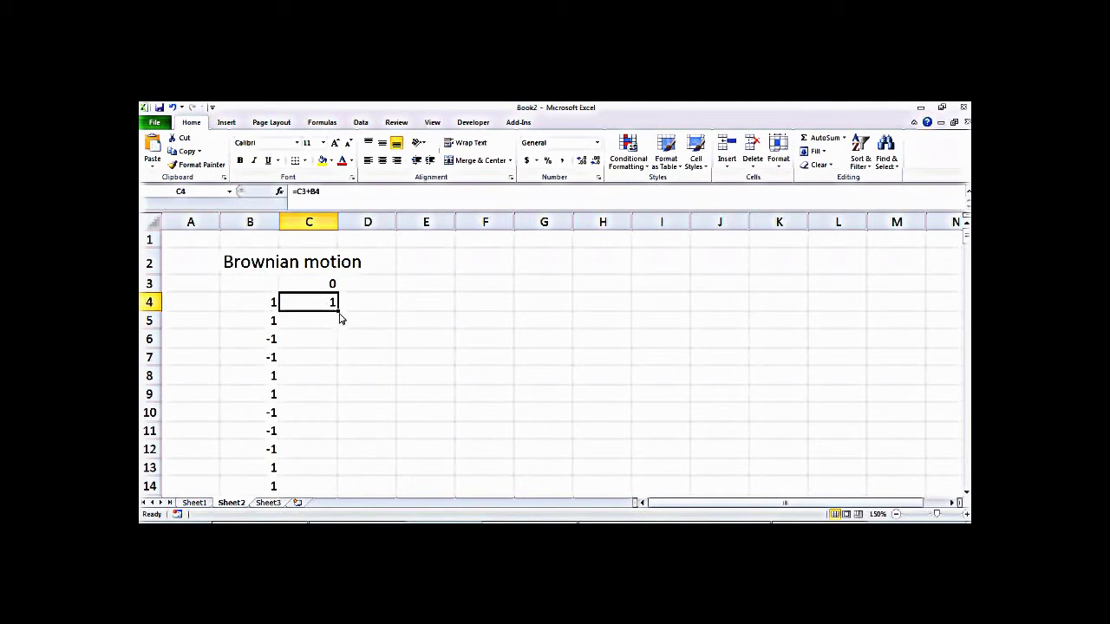
drag(339, 317, 342, 426)
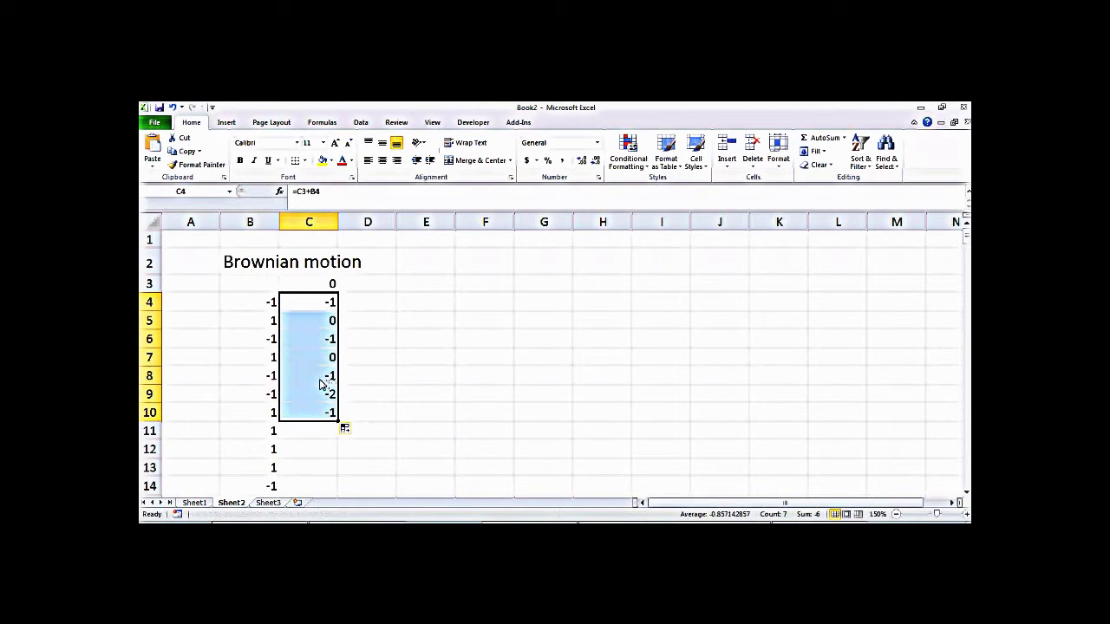
Examine the formula in cell C8 and re-enter it unchanged three times to recalculate the random steps and positions
click(321, 384)
double_click(310, 381)
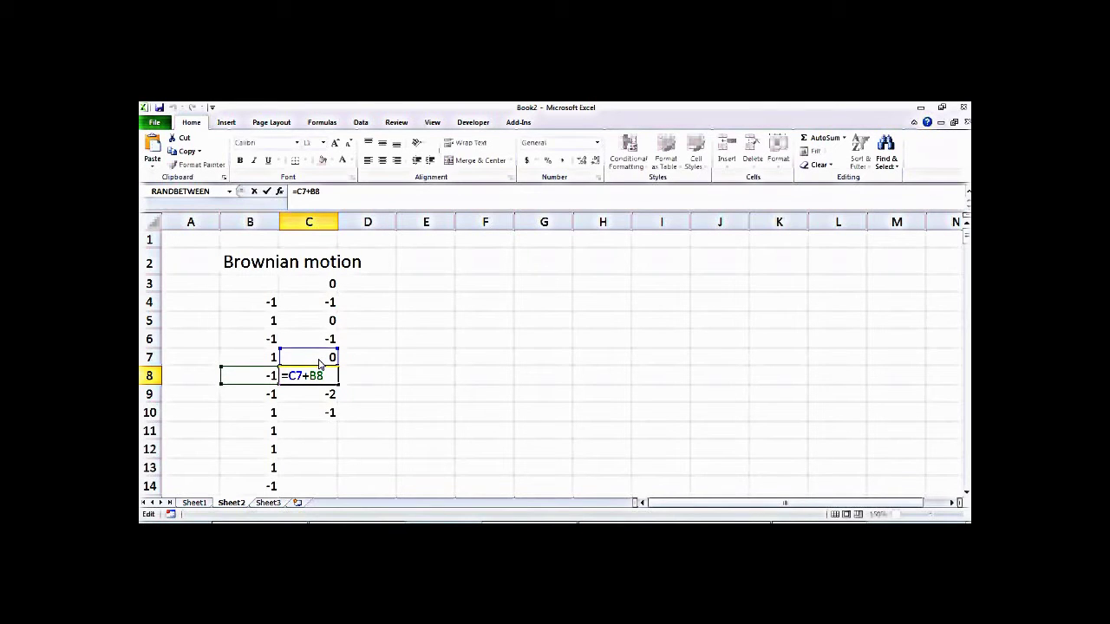
key(Return)
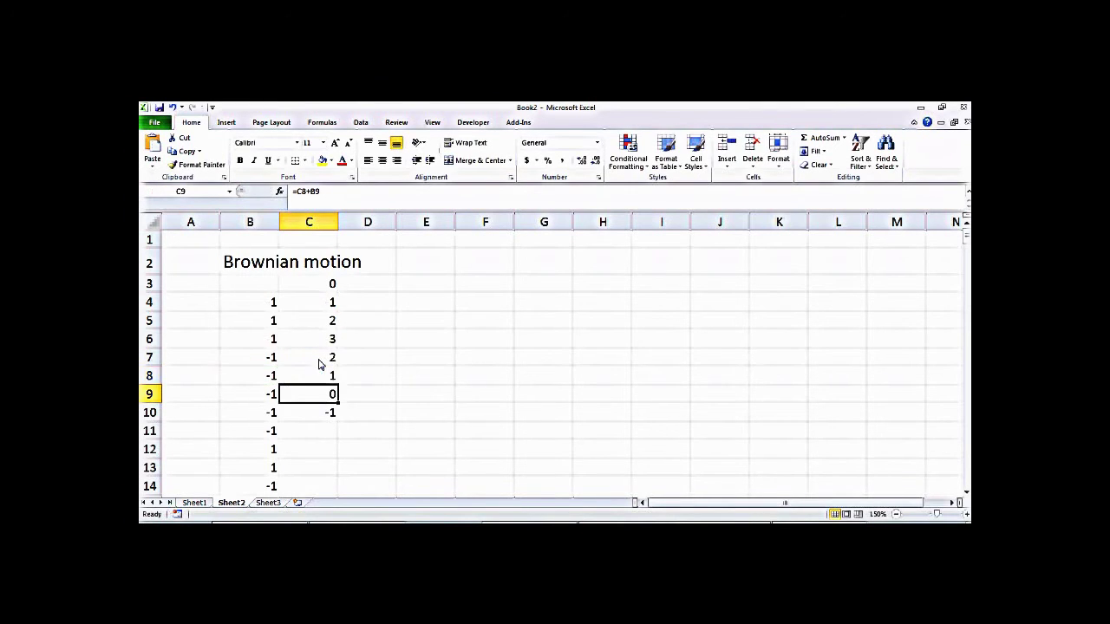
click(330, 375)
double_click(329, 375)
key(Return)
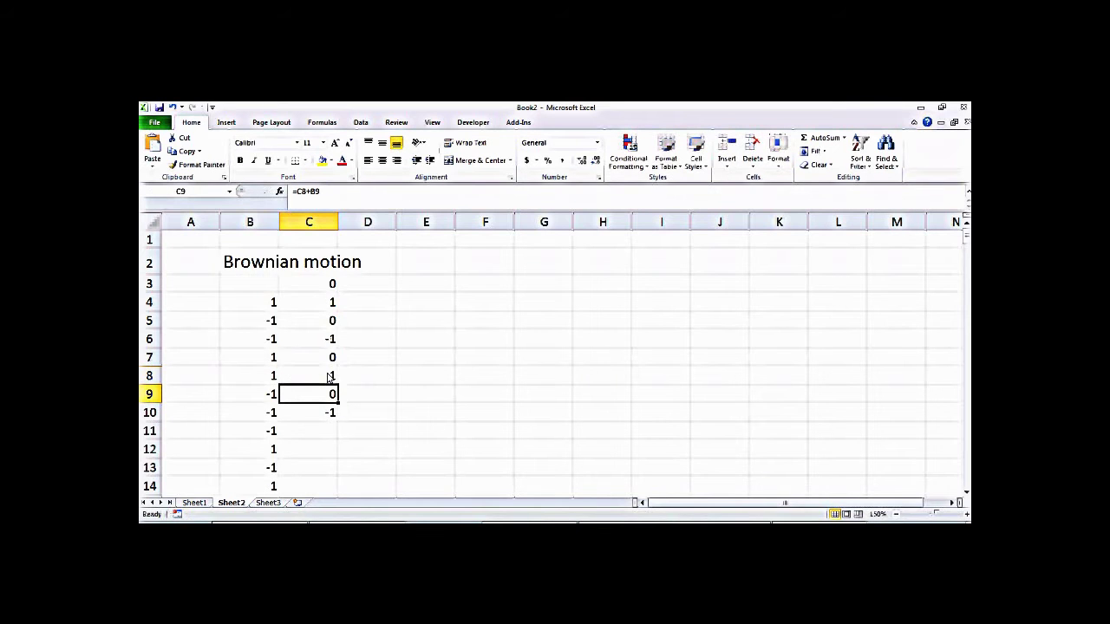
click(320, 378)
double_click(321, 379)
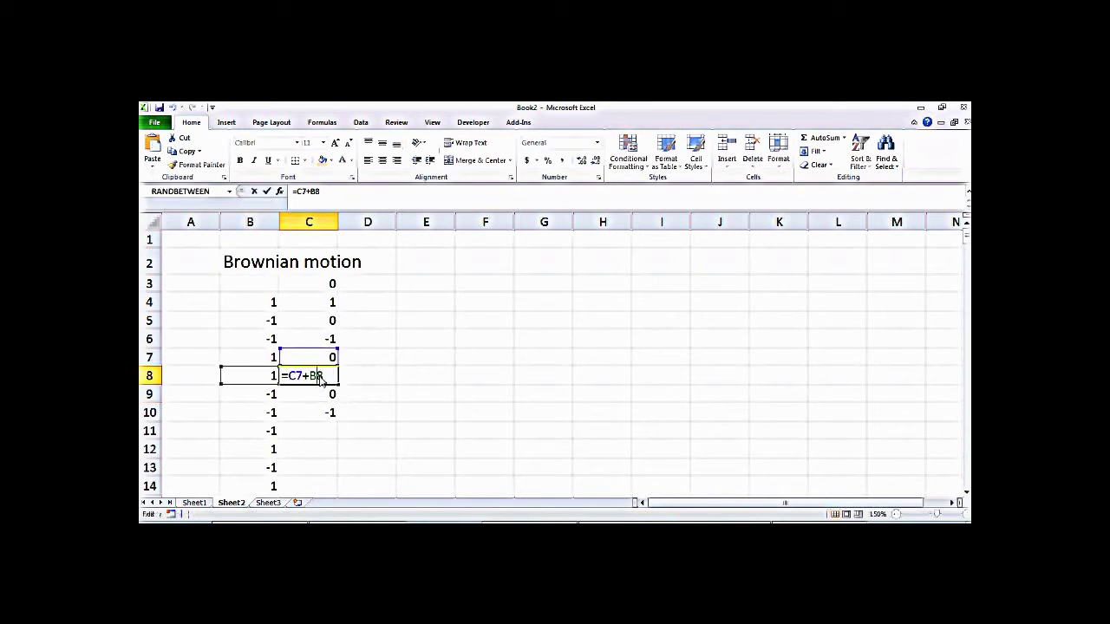
key(Return)
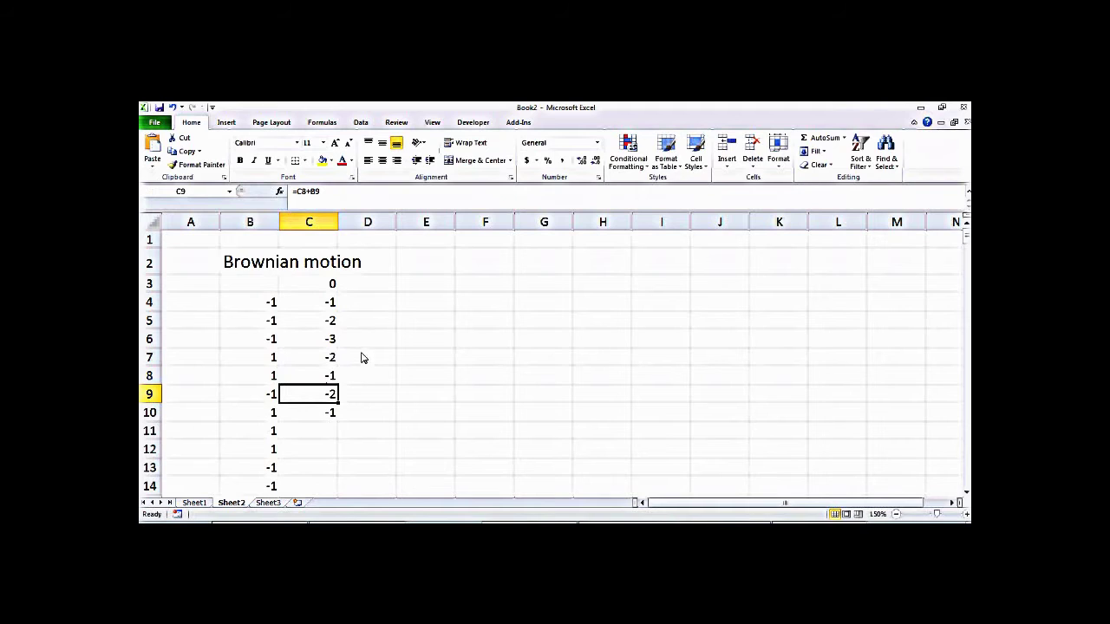
Fill the position formula from C9 down to C220 to match the length of the random step column
drag(337, 403, 321, 467)
scroll(721, 265, up, 20)
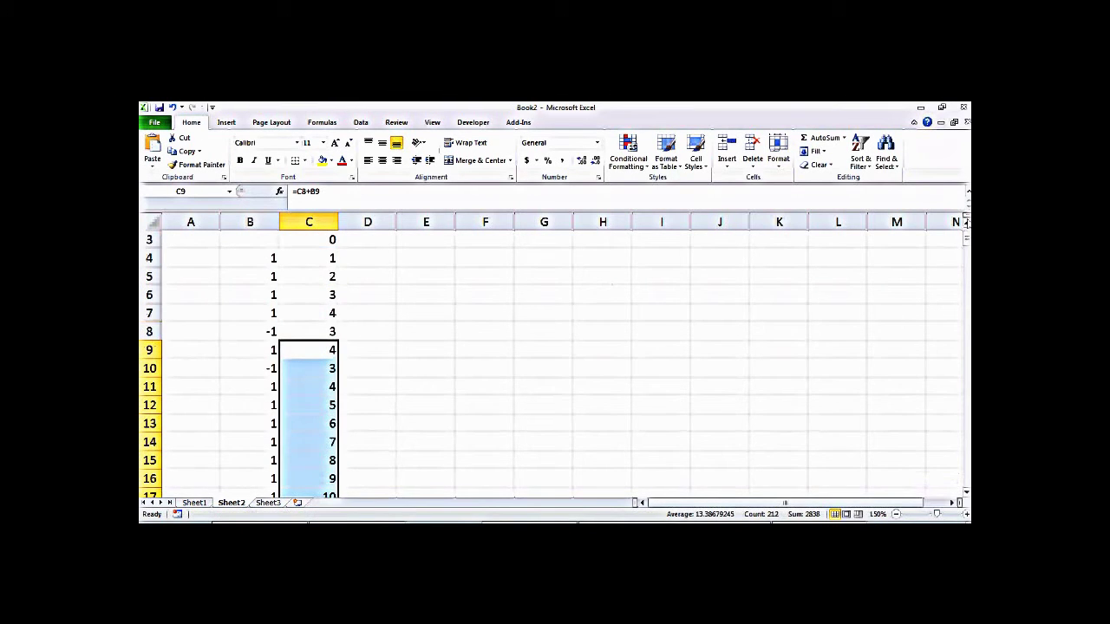
scroll(568, 355, up, 1)
click(458, 364)
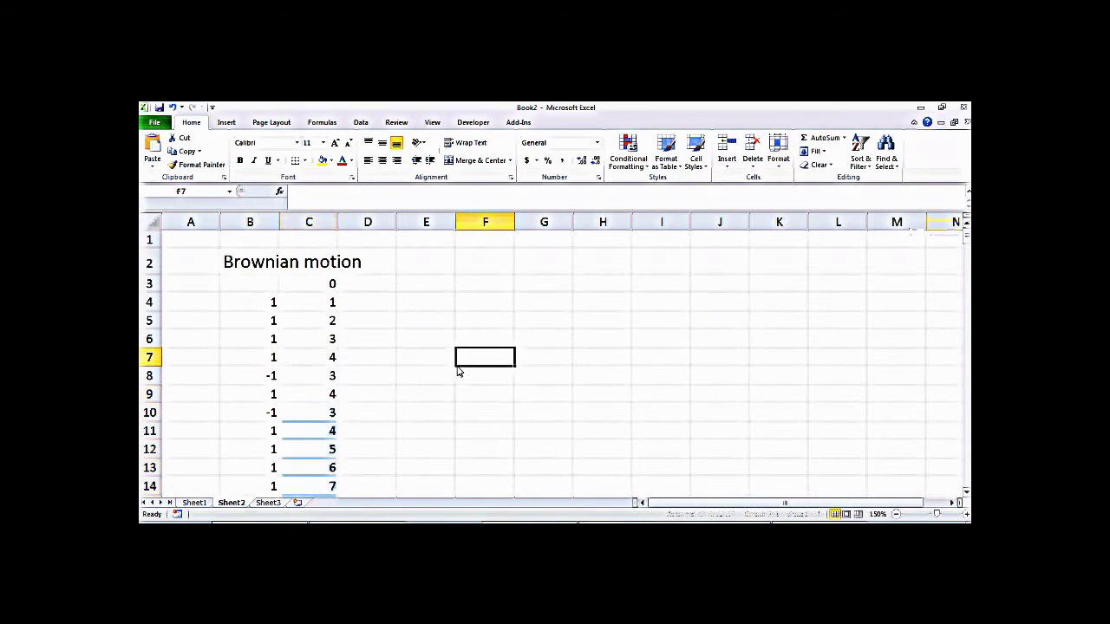
Re-enter the formulas in C5 and C7 unchanged to recalculate the full position column
double_click(333, 325)
key(Return)
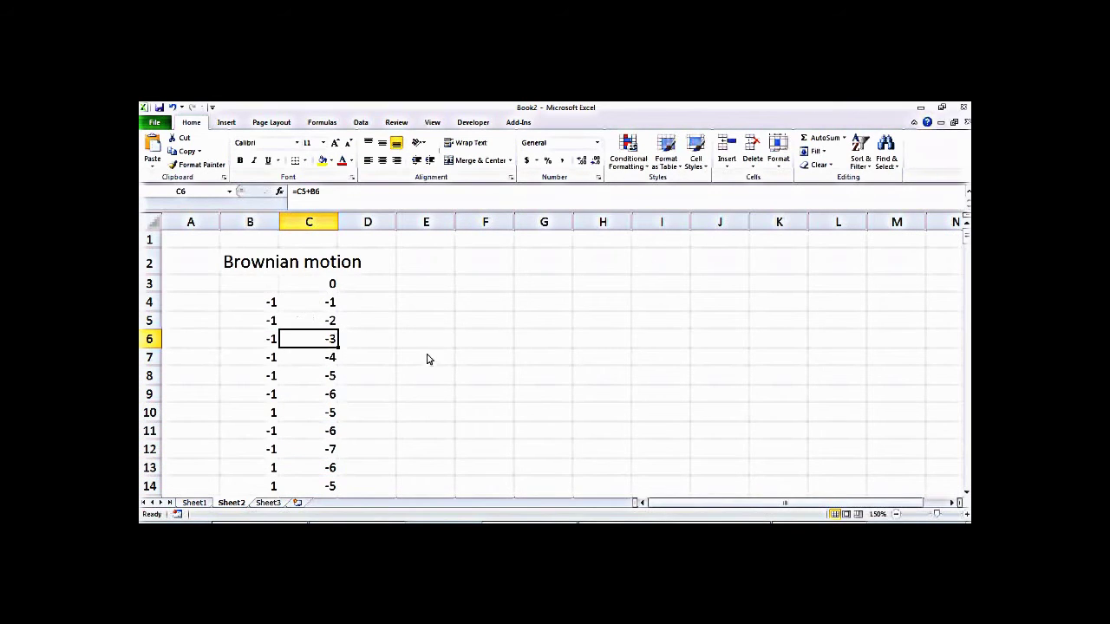
double_click(332, 362)
key(Return)
click(399, 364)
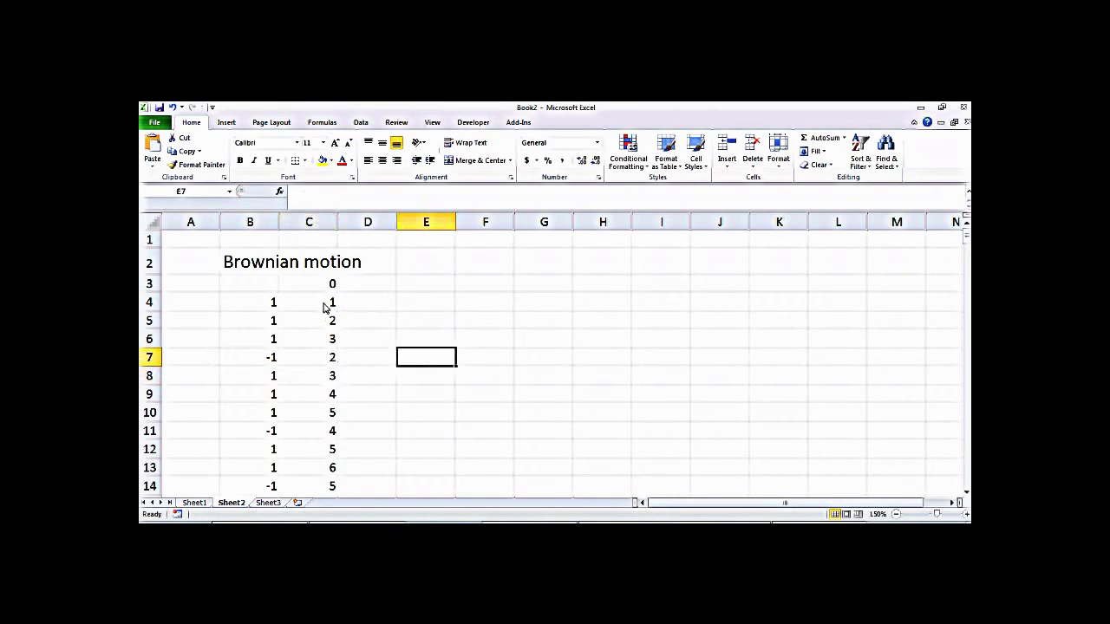
Insert a markers-only scatter chart of C4:C220 and shrink it to fit over columns F to K beside the data
drag(323, 306, 330, 471)
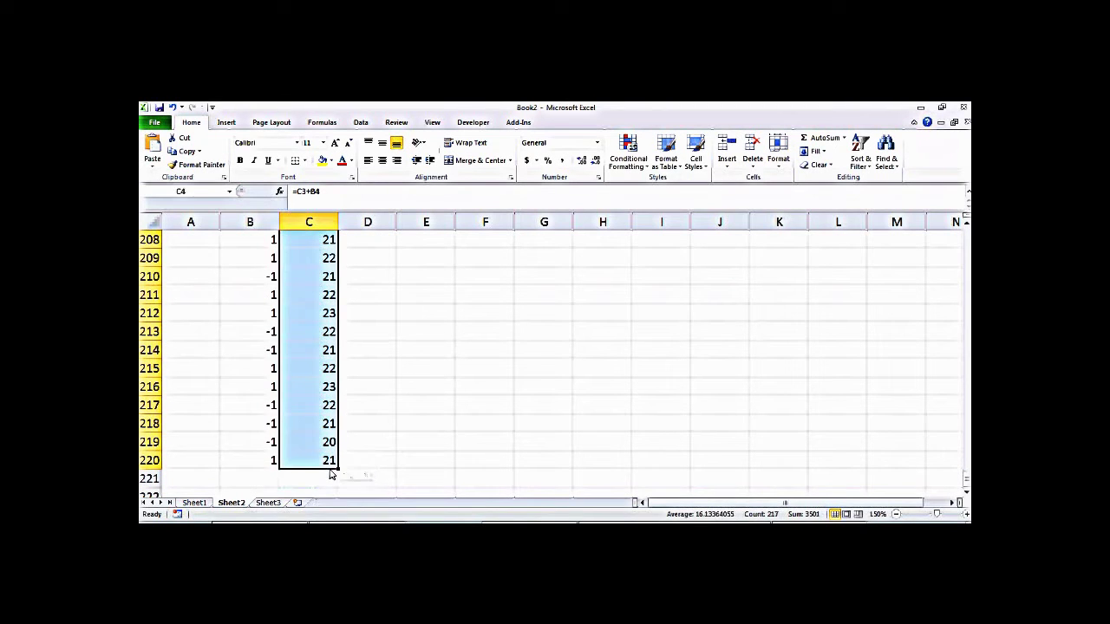
drag(964, 490, 965, 232)
click(229, 123)
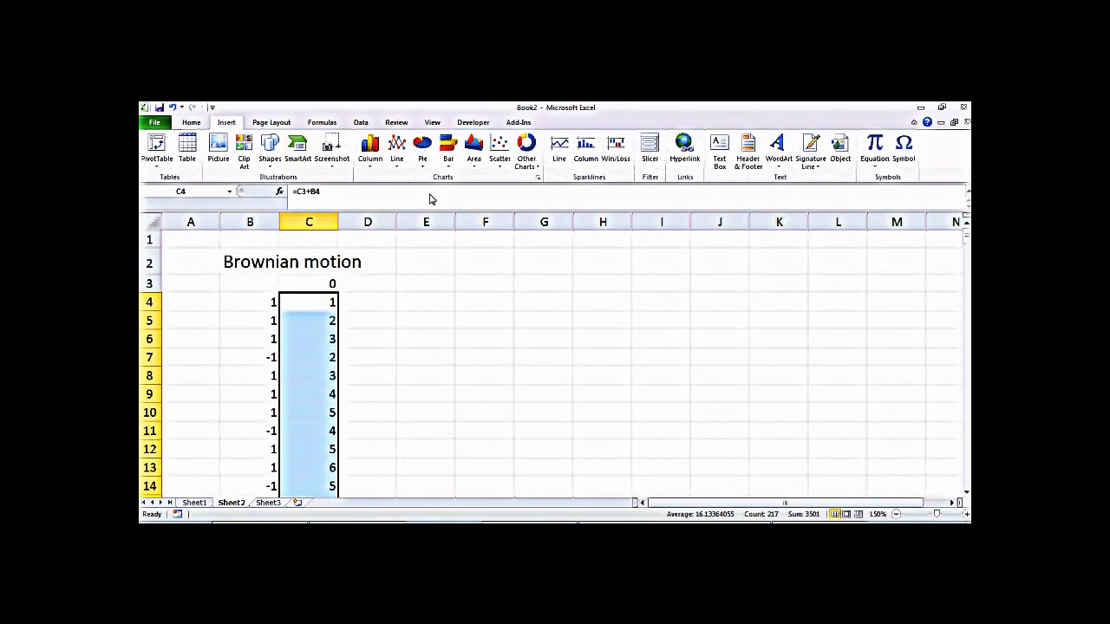
click(499, 149)
click(504, 203)
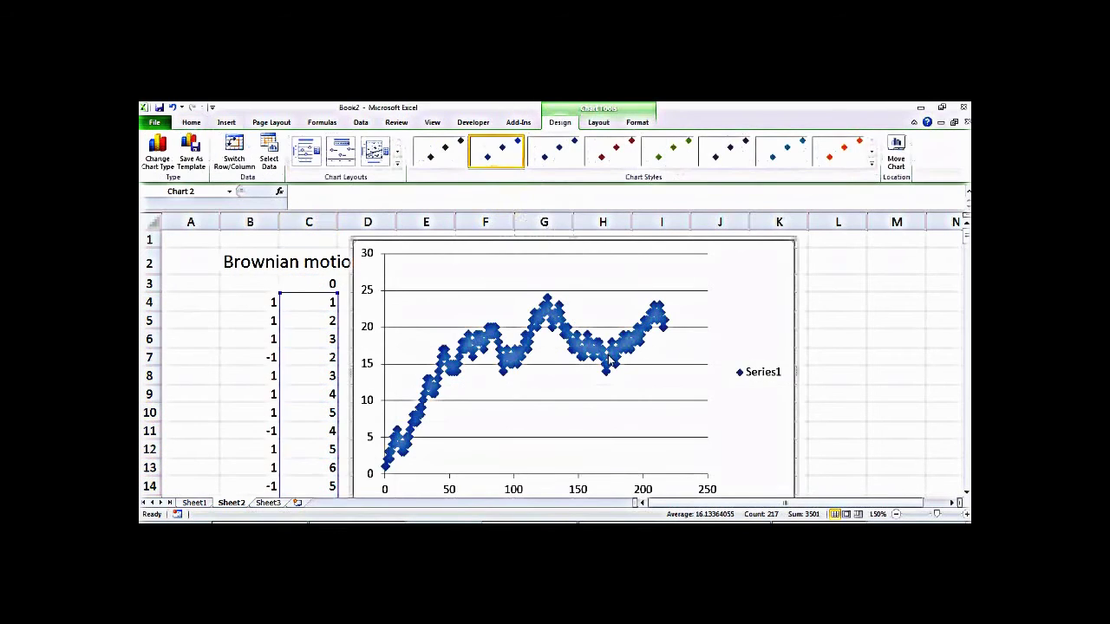
drag(792, 243, 677, 336)
drag(604, 341, 711, 254)
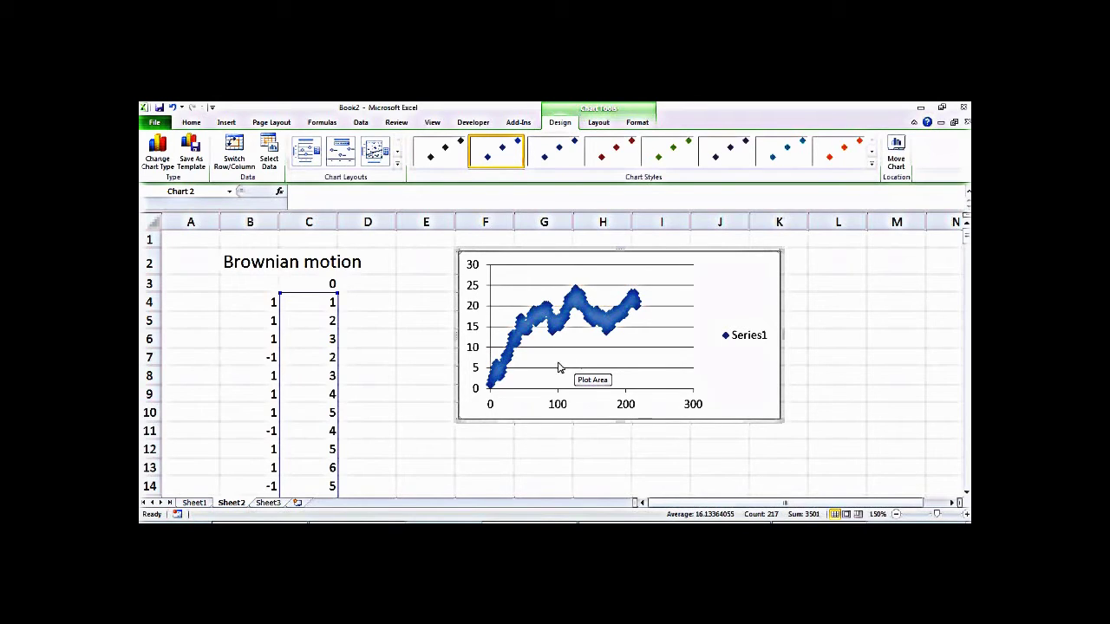
Re-enter the C4 formula unchanged repeatedly to watch the position chart redraw with new random walks
double_click(330, 304)
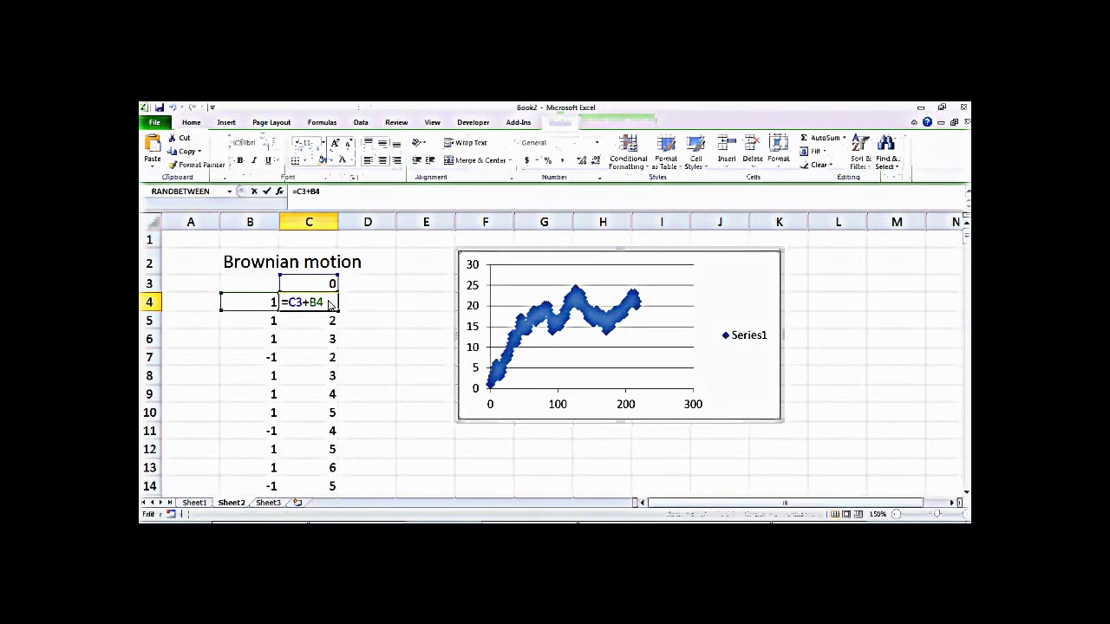
key(Return)
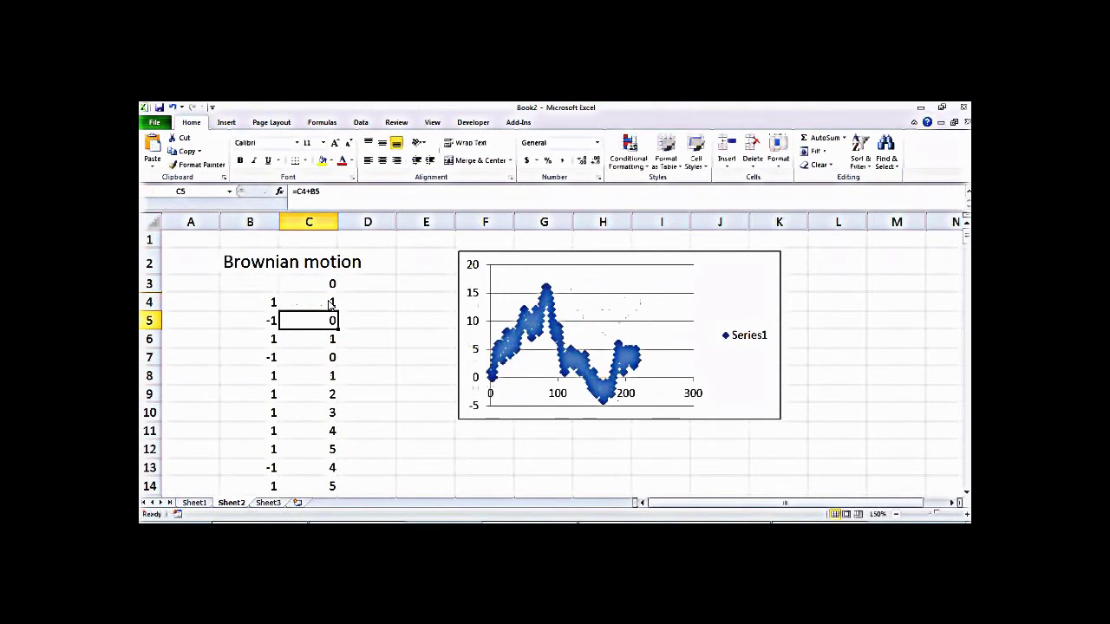
click(425, 398)
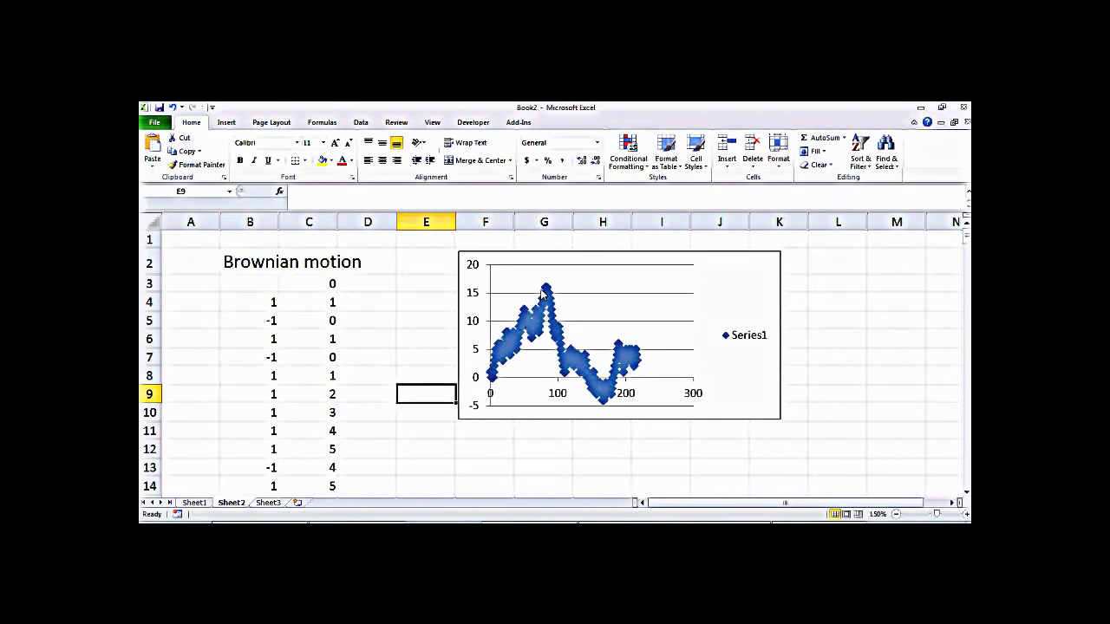
mouse_move(541, 294)
mouse_move(616, 378)
click(326, 305)
double_click(326, 305)
key(Return)
double_click(326, 305)
key(Return)
double_click(326, 305)
key(Return)
double_click(326, 305)
key(Return)
click(326, 305)
double_click(330, 305)
key(Return)
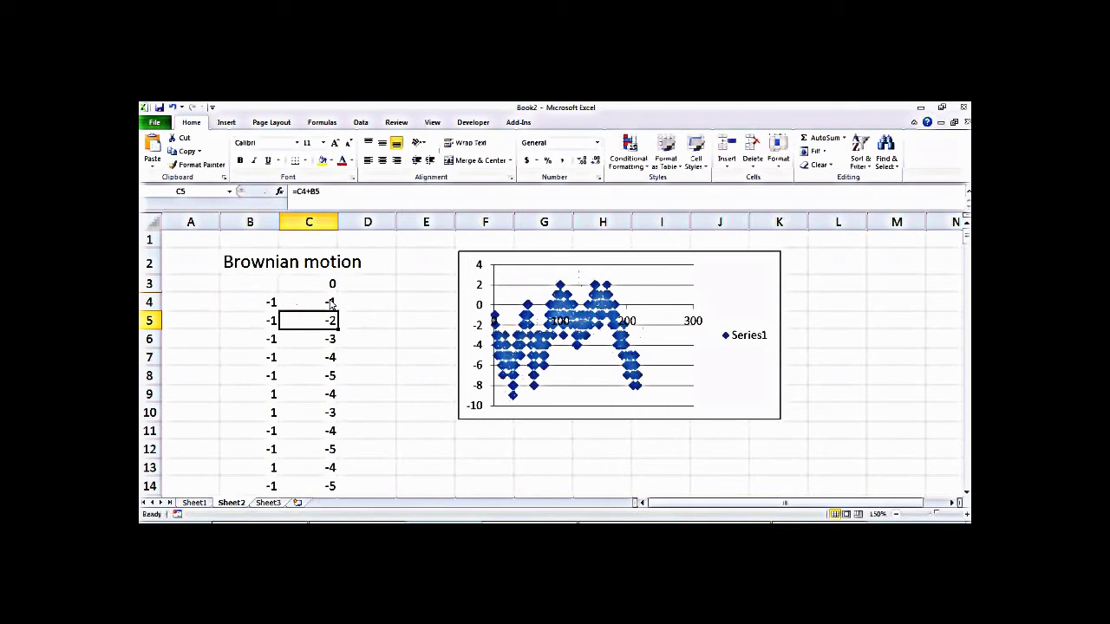
double_click(331, 304)
key(Return)
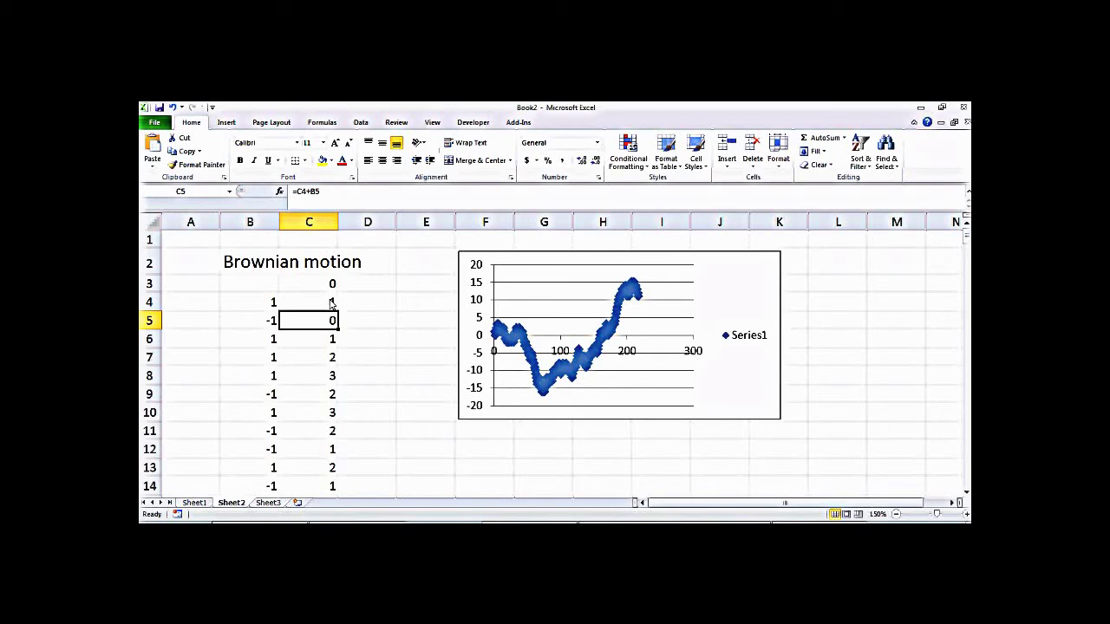
Move the chart over columns H to M and fill the random-step formulas from B4:B220 into A4:A220
drag(540, 252, 682, 274)
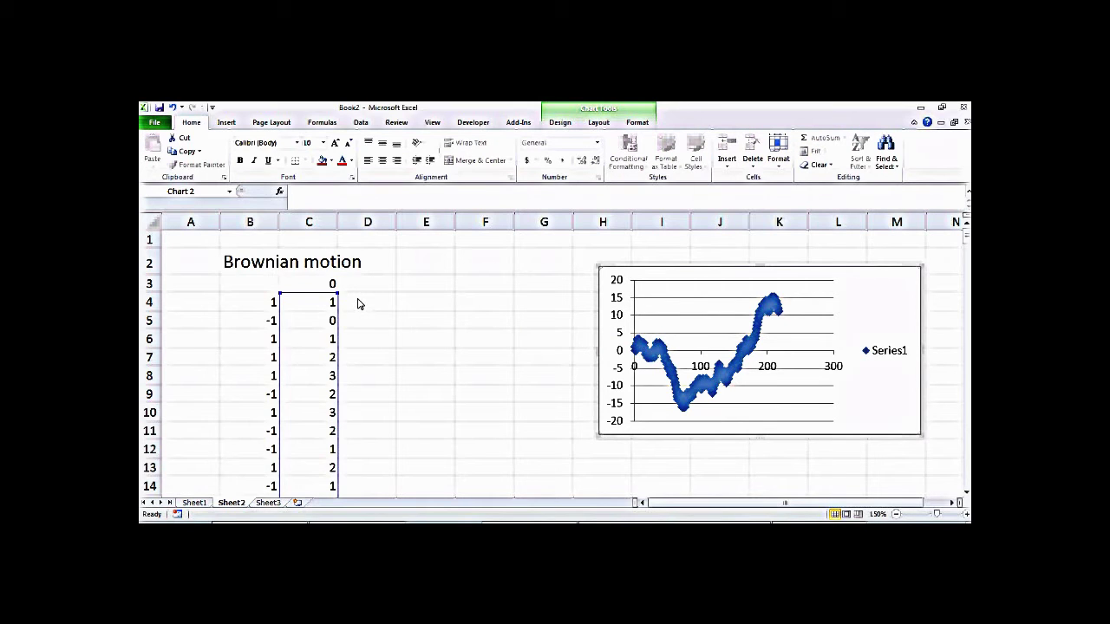
click(271, 303)
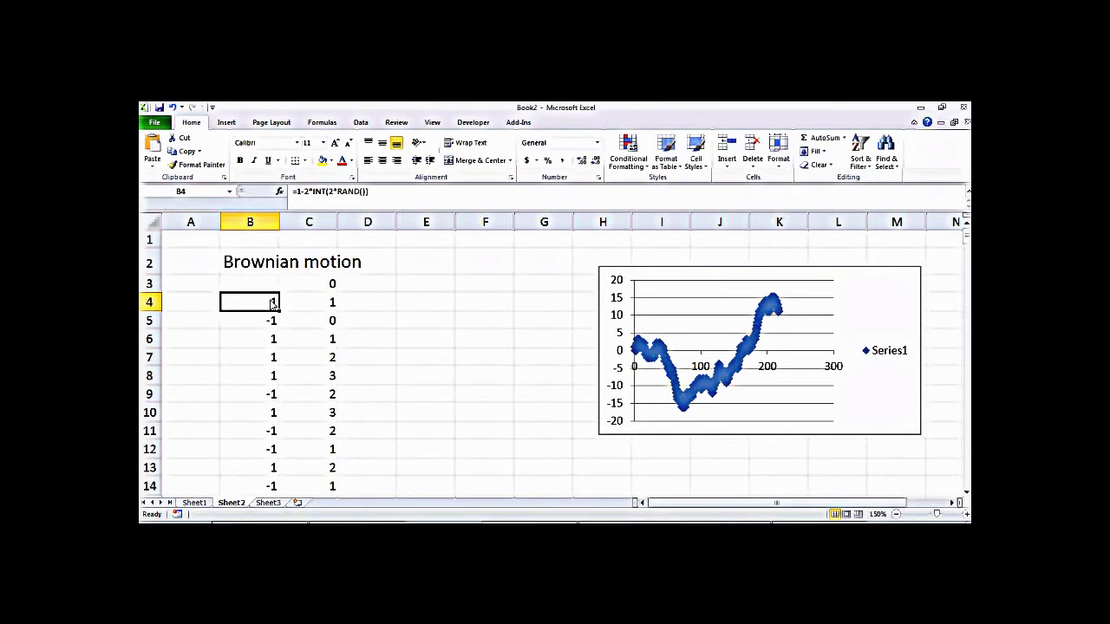
drag(260, 305, 176, 477)
drag(965, 477, 964, 240)
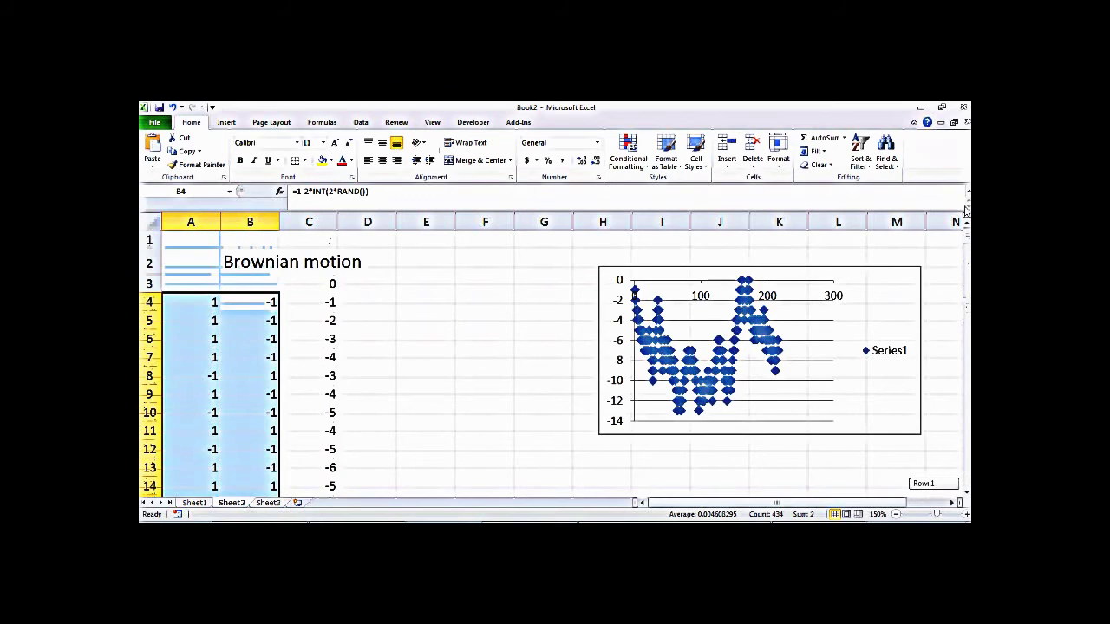
Check the copied random-step formula in cell A4 and re-enter it unchanged
click(365, 345)
double_click(212, 303)
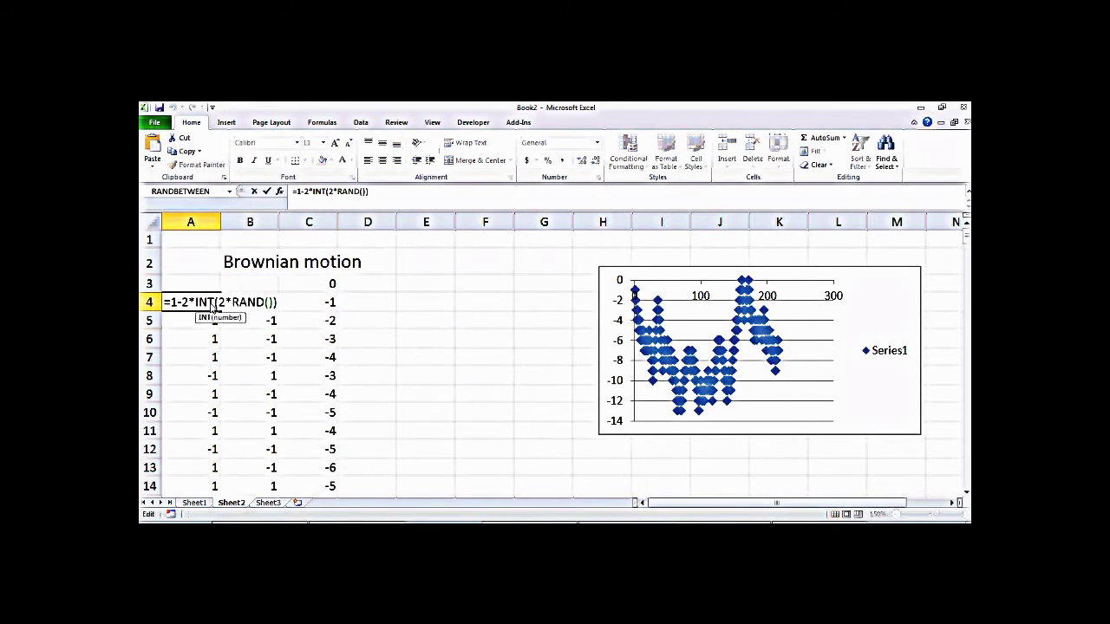
key(Return)
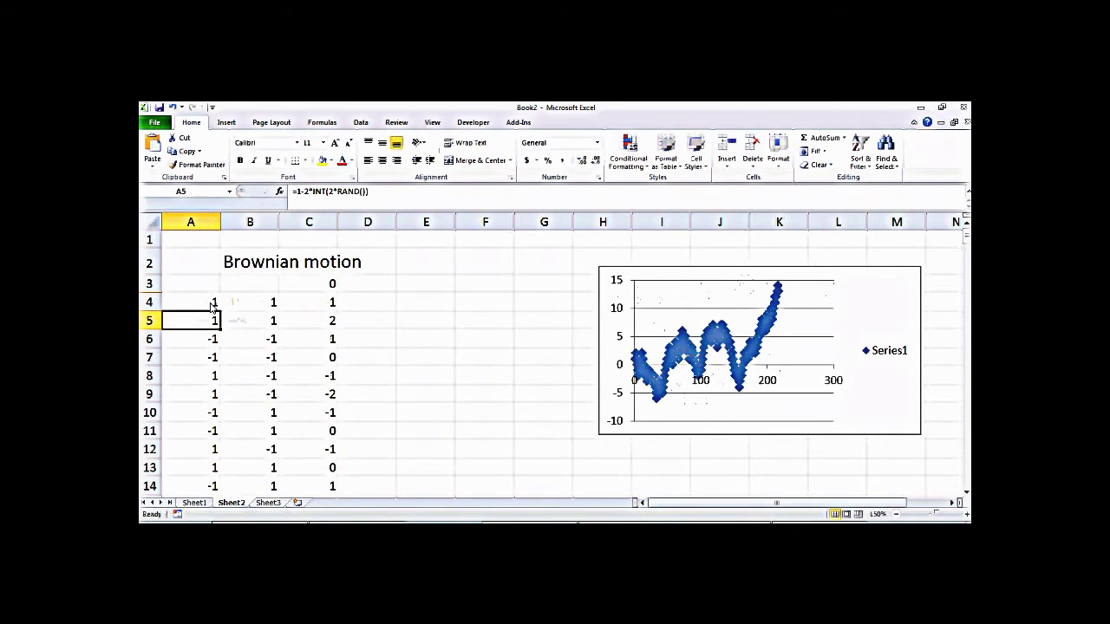
Enter 0 in cell D3 as the starting value of a second position column
click(373, 284)
text(0)
key(Return)
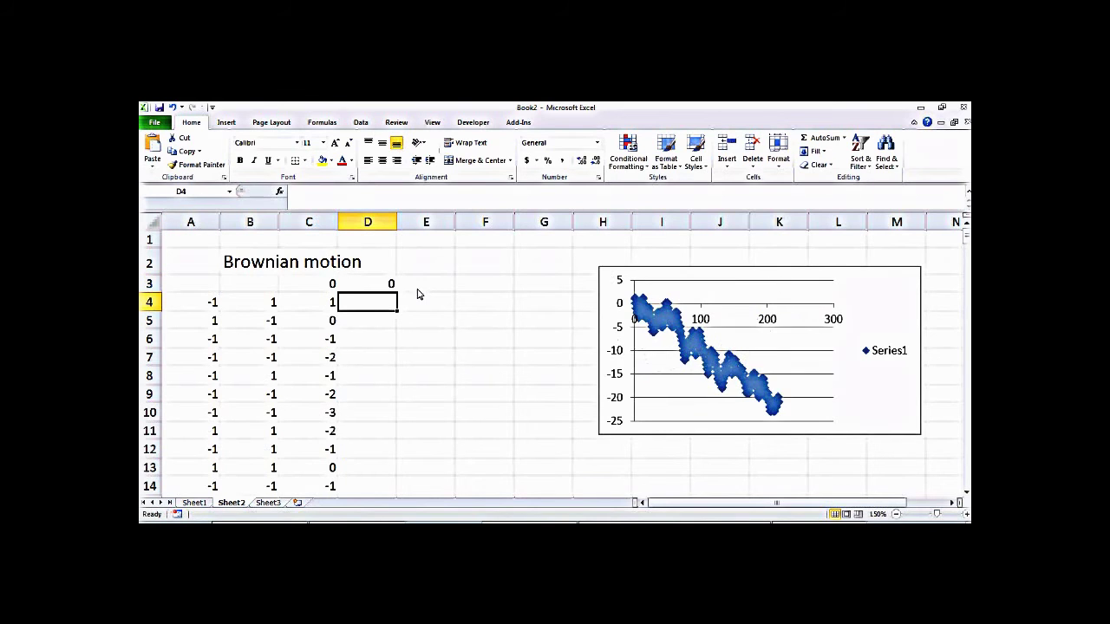
Enter =D3+A4 in cell D4 to add the column A step to the second position
text(=C4+)
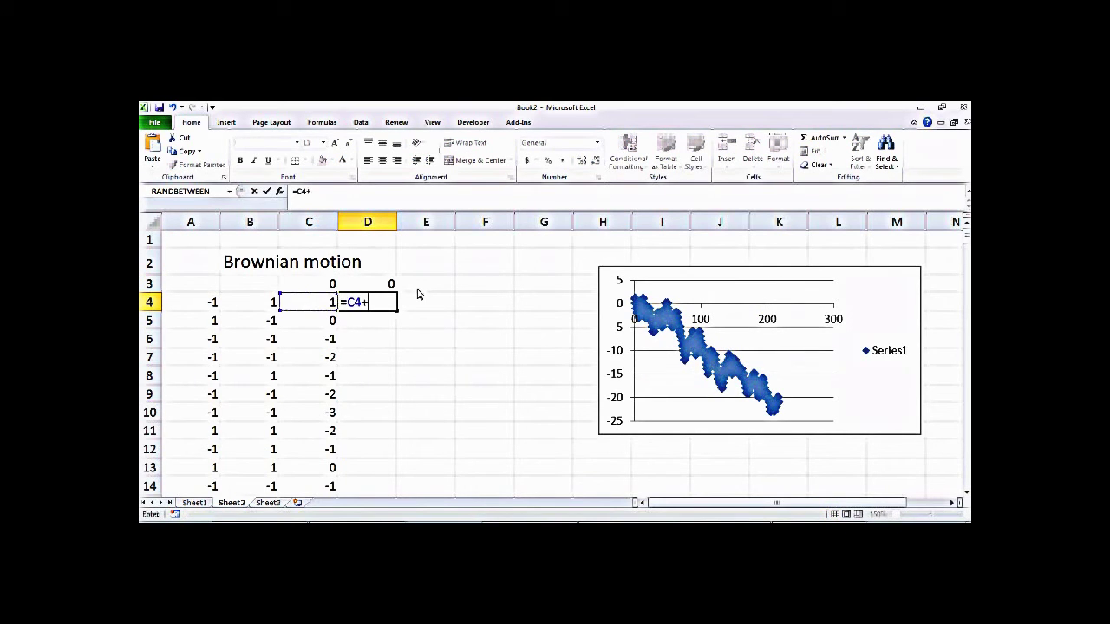
key(BackSpace)
key(BackSpace)
key(BackSpace)
click(384, 286)
text(+)
click(199, 305)
key(Return)
Fill the D4 formula down column D to row 220
click(388, 304)
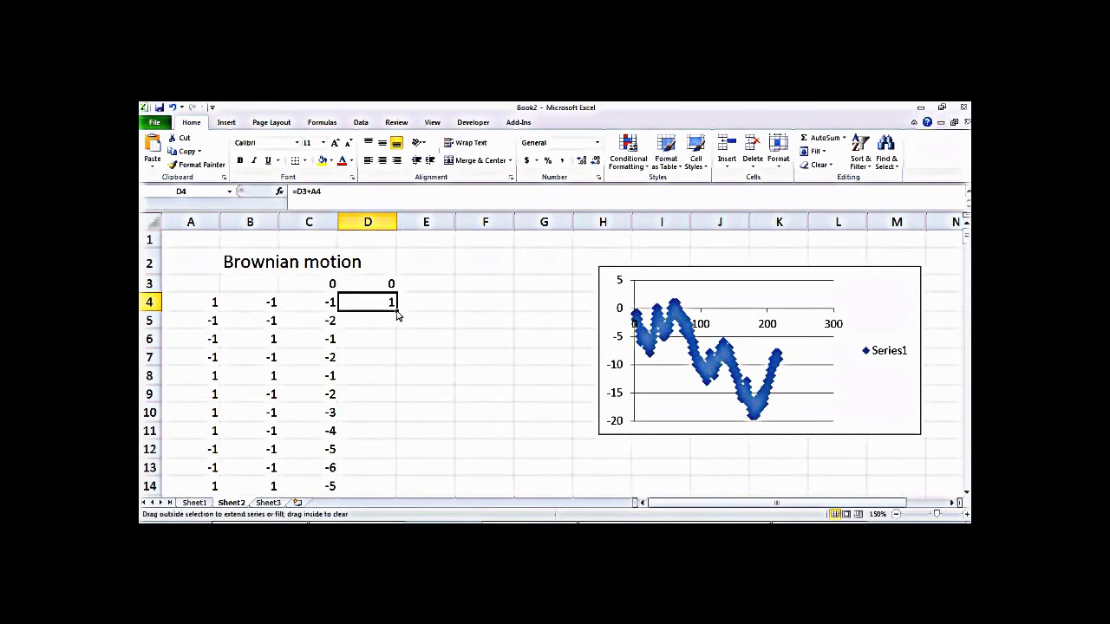
double_click(398, 315)
click(445, 308)
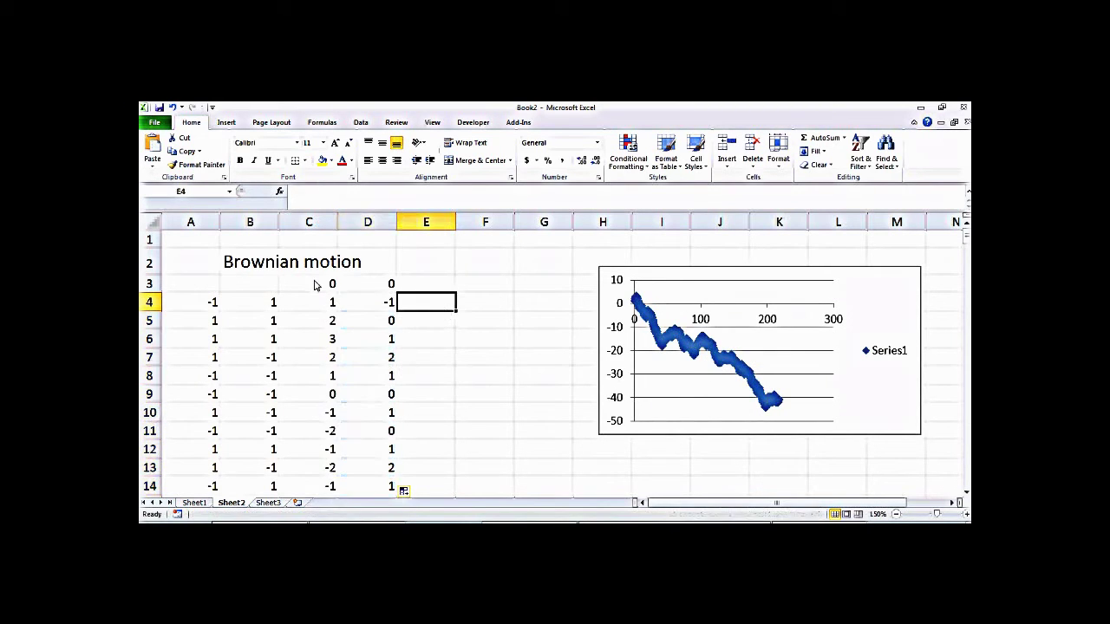
Insert a markers-only scatter chart from the position data in C4:D220 to plot the two-dimensional walk
drag(330, 304, 391, 469)
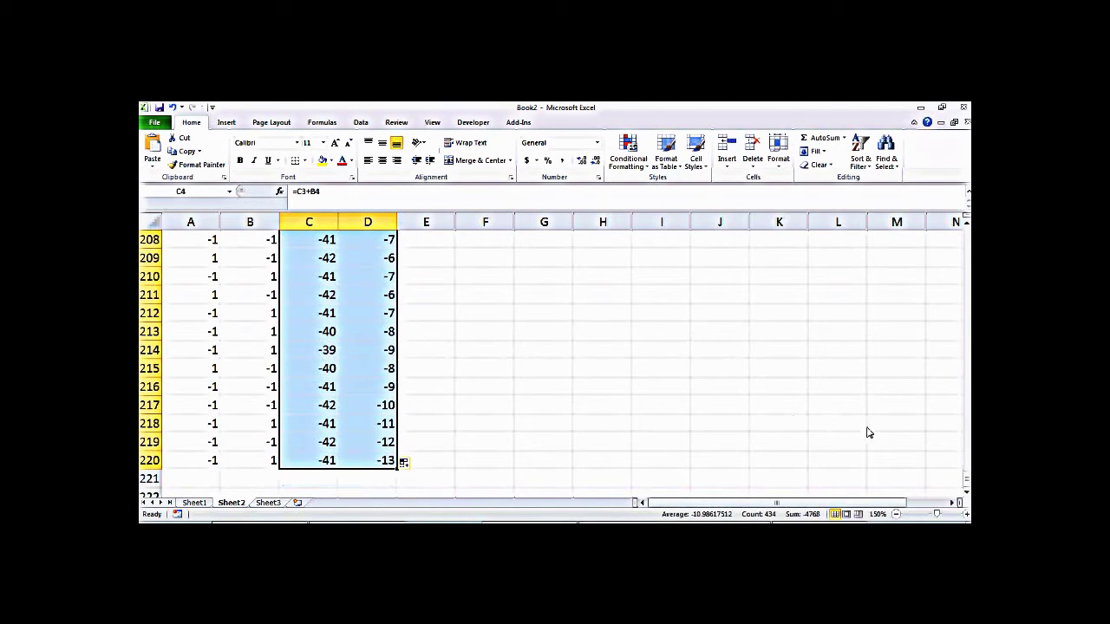
drag(966, 482, 960, 227)
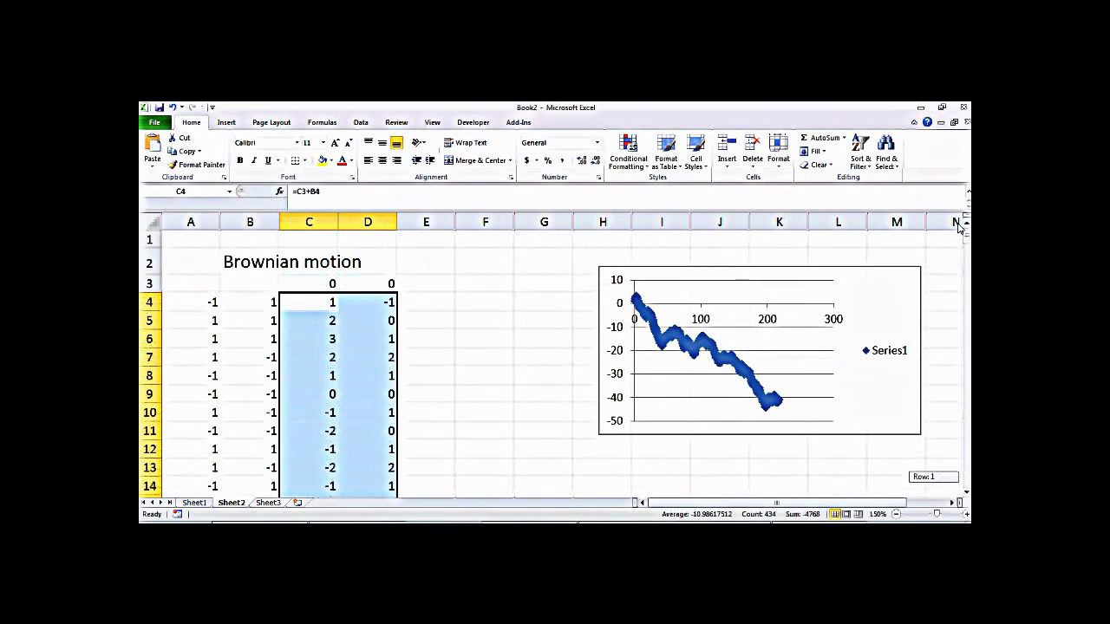
click(226, 122)
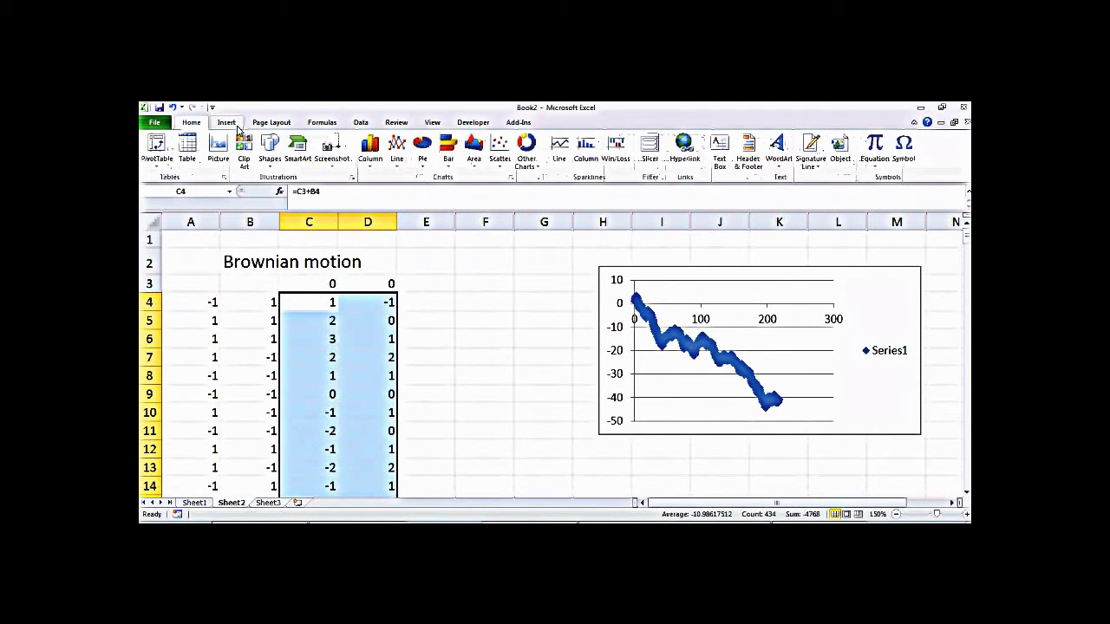
click(508, 161)
click(505, 201)
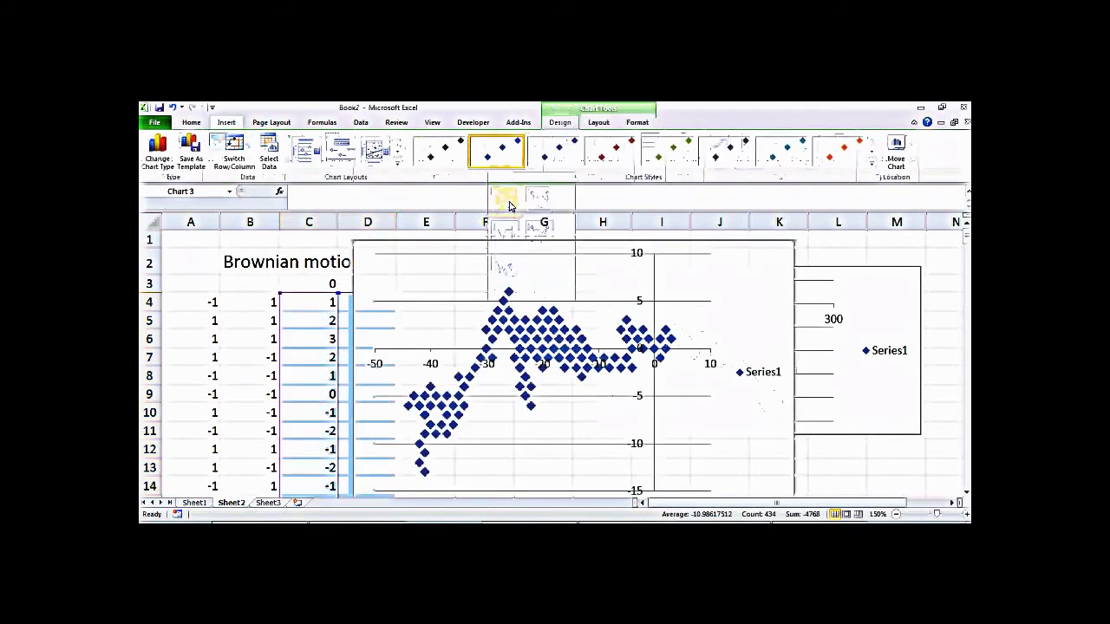
Shrink the two-dimensional chart to fit beside column D, and shrink and move the one-dimensional chart over columns J to M
drag(791, 243, 579, 289)
mouse_move(607, 420)
mouse_down()
mouse_move(656, 457)
mouse_move(607, 421)
mouse_up()
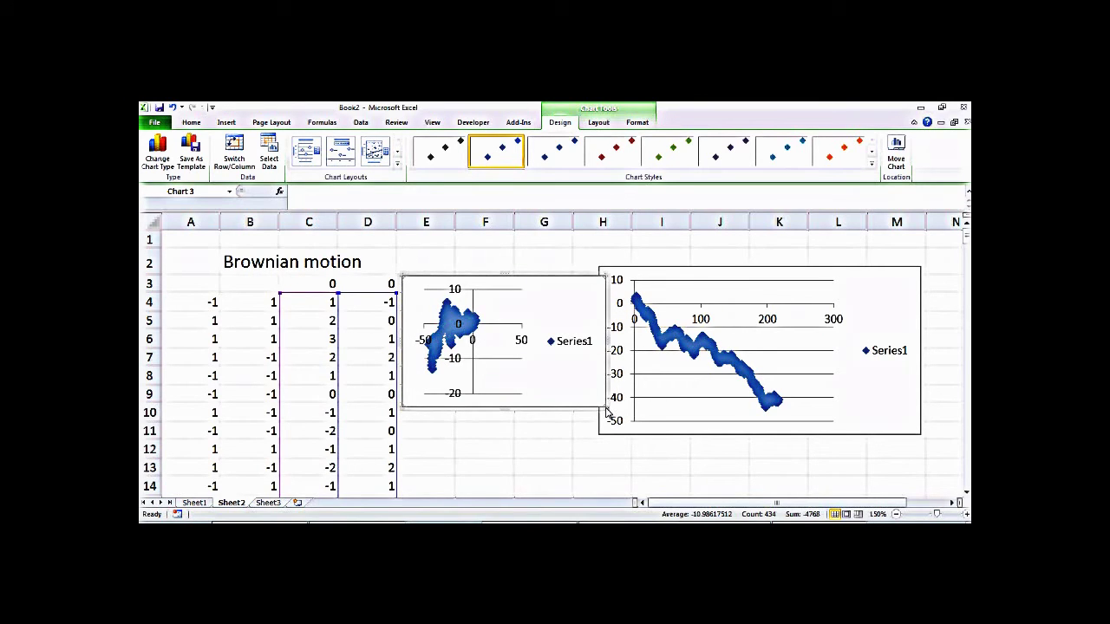
drag(607, 413, 685, 284)
scroll(953, 247, up, 4)
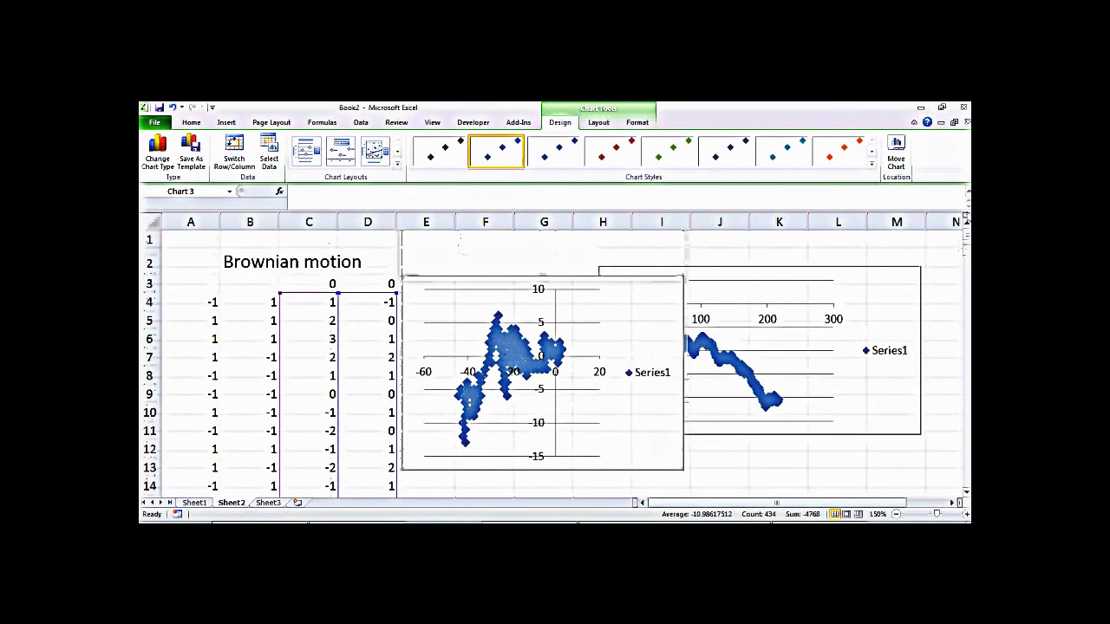
drag(804, 276, 861, 278)
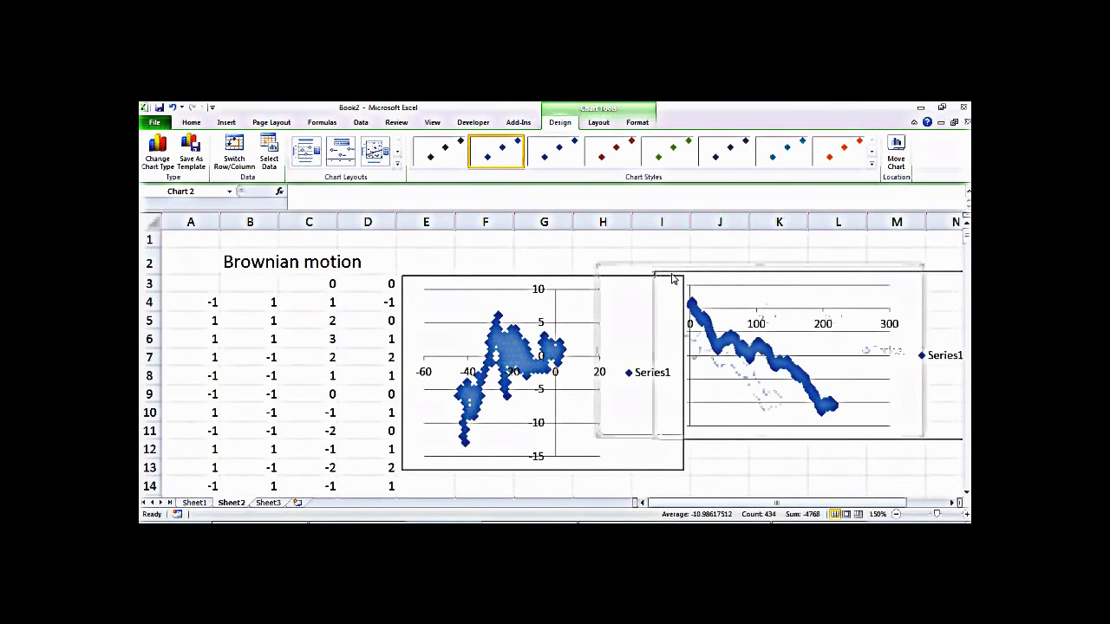
drag(656, 278, 740, 302)
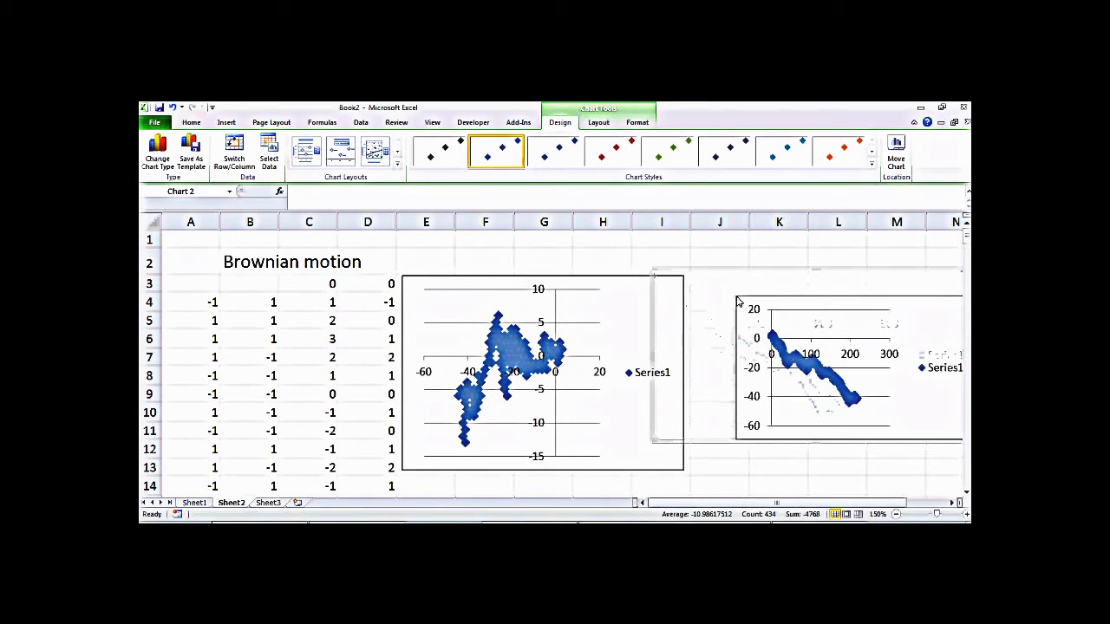
drag(815, 297, 788, 254)
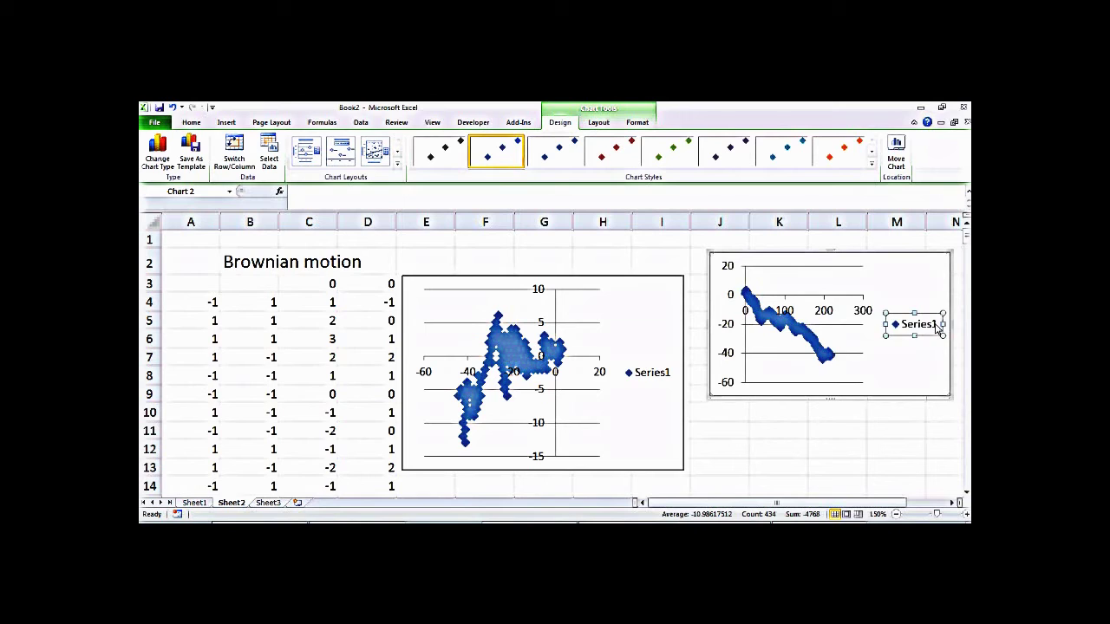
Delete the Series1 legends from both charts
key(Delete)
click(647, 379)
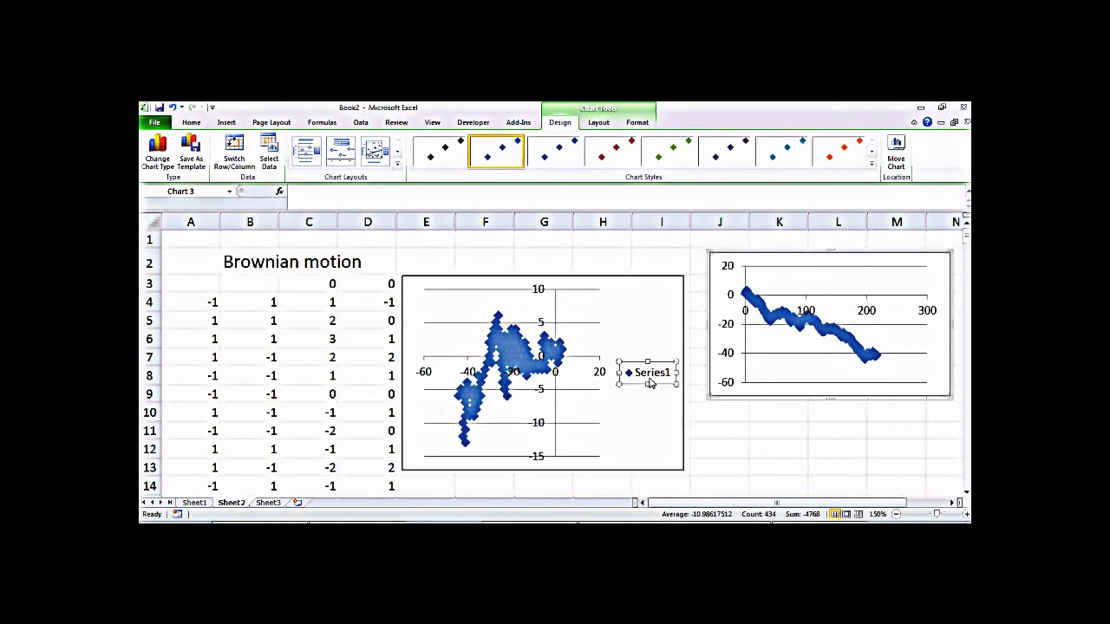
key(Delete)
click(725, 451)
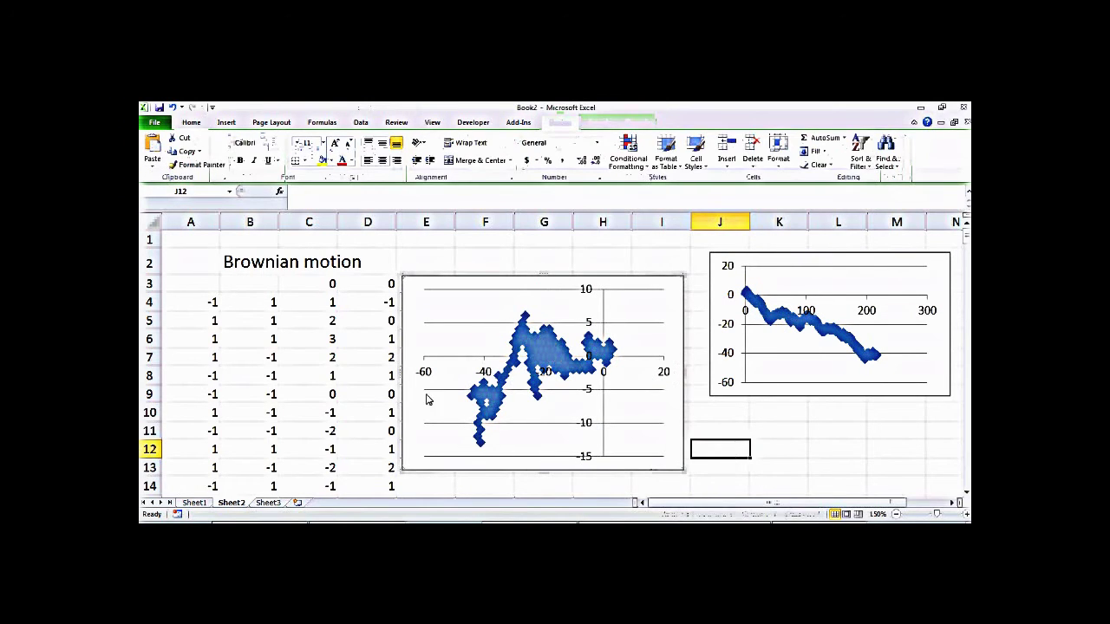
Re-enter the formula in C4 unchanged three times to regenerate the random walks in both charts
double_click(321, 305)
key(Return)
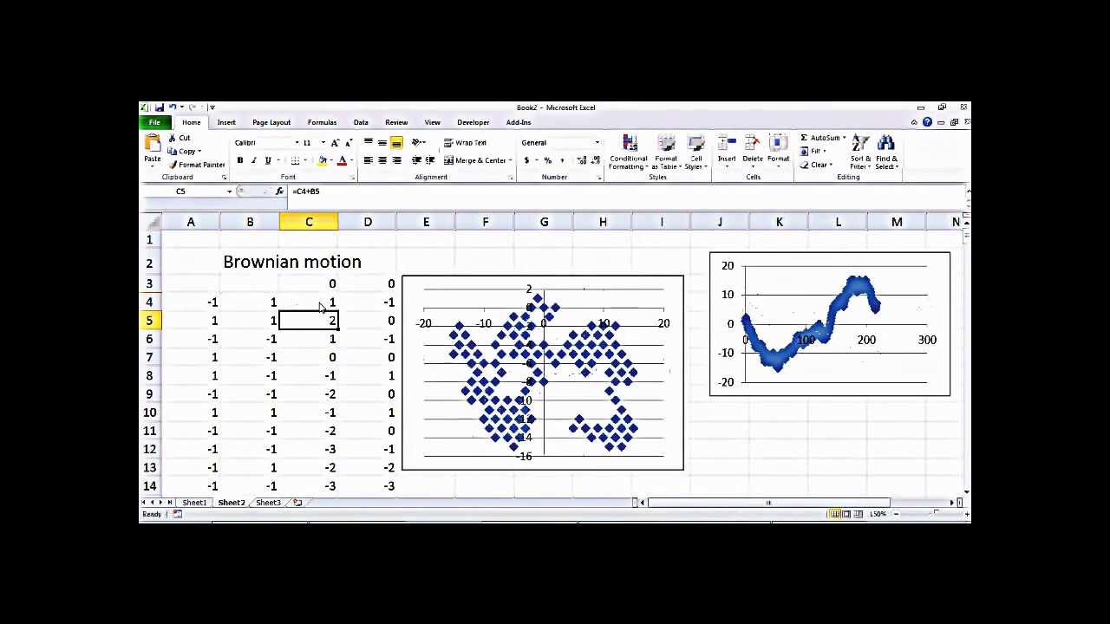
double_click(321, 305)
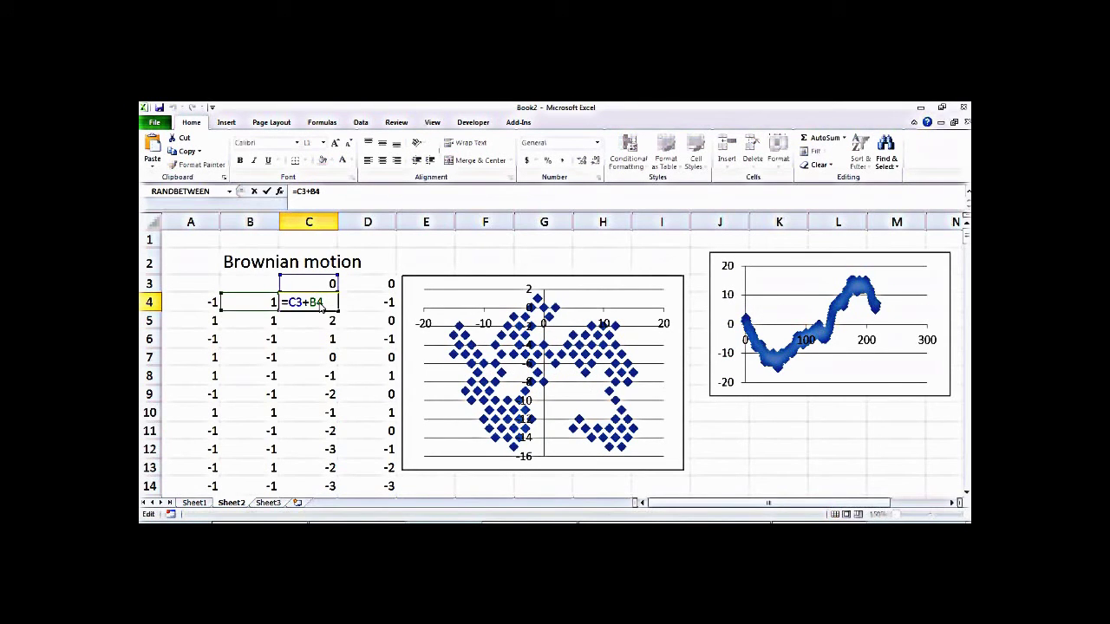
key(Return)
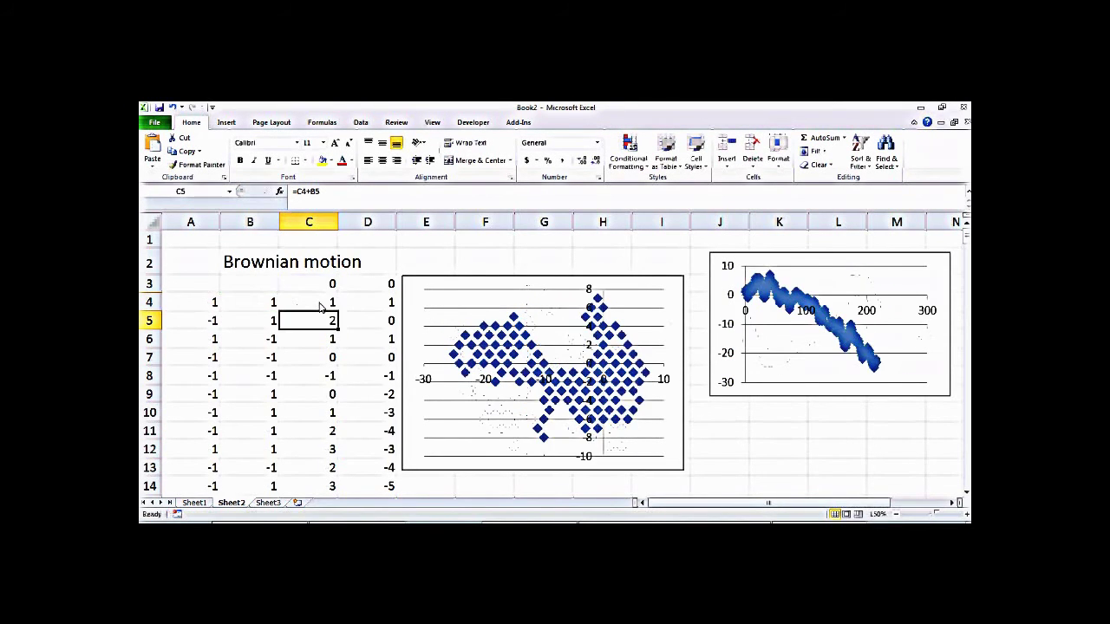
click(321, 305)
double_click(321, 306)
key(Return)
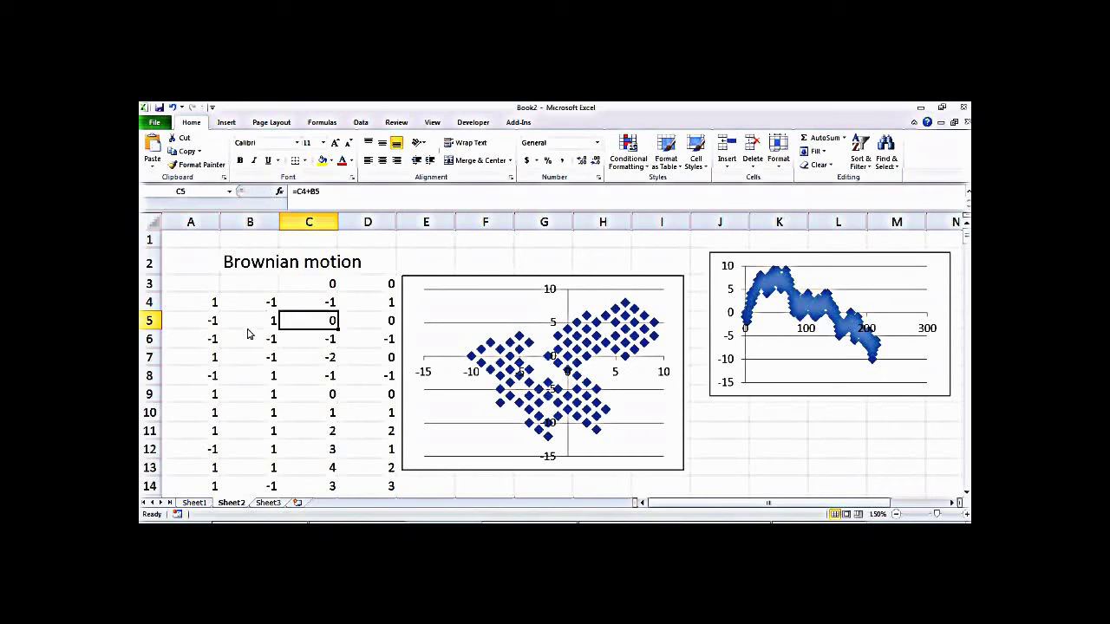
Fill the formulas in A4:D4 down to row 1023
drag(217, 309, 361, 383)
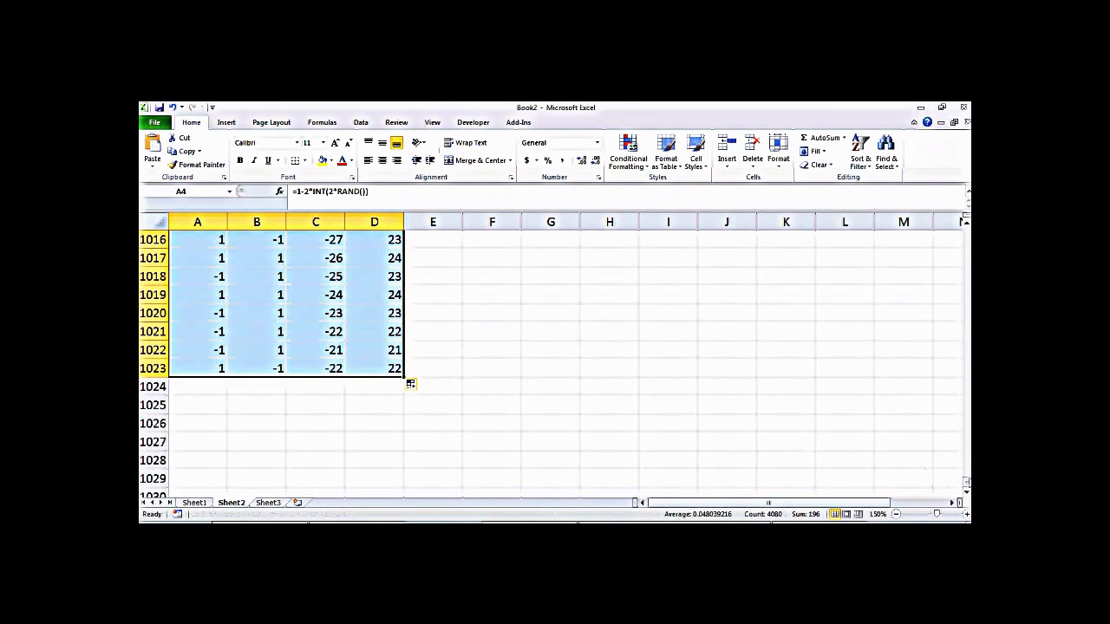
drag(966, 482, 966, 231)
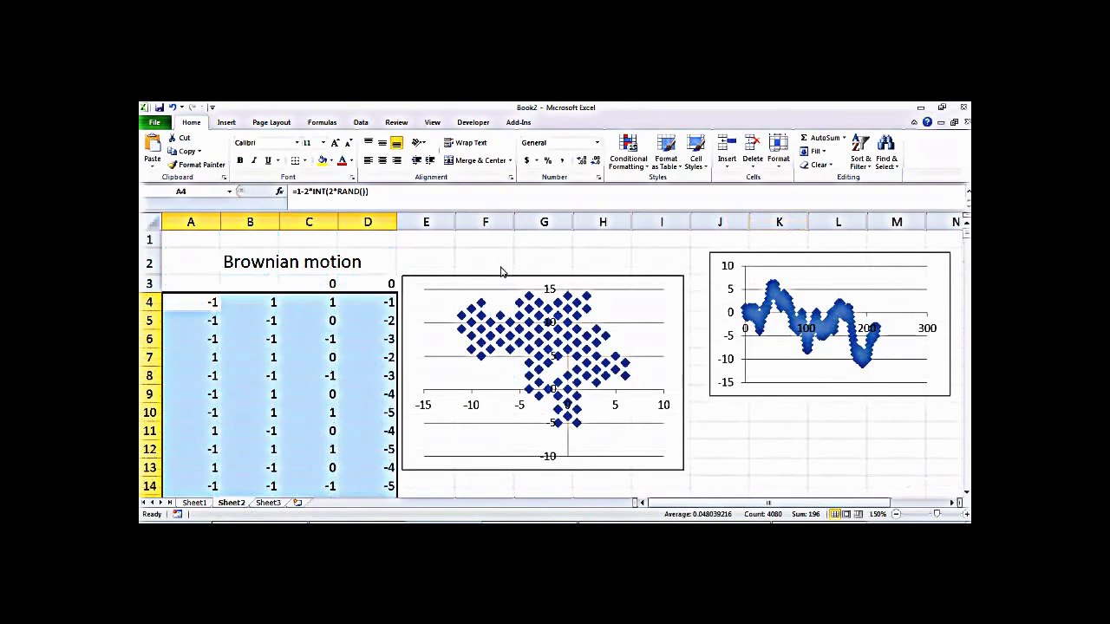
Replace the two-dimensional chart with a new markers-only scatter chart of the position data in C4:D1023
click(535, 285)
key(Delete)
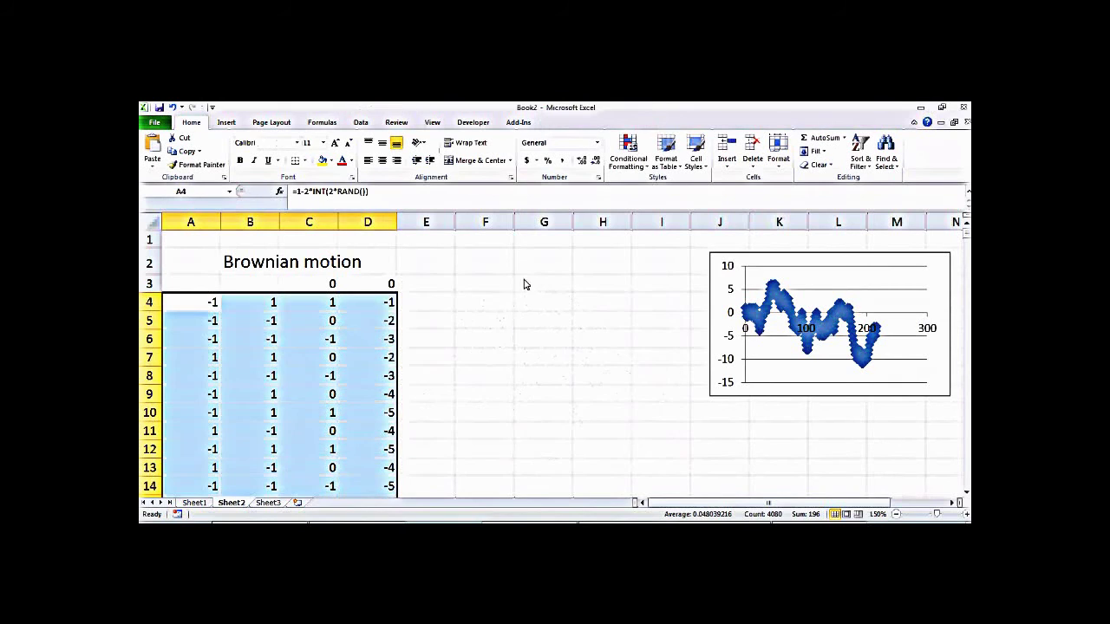
drag(326, 303, 382, 302)
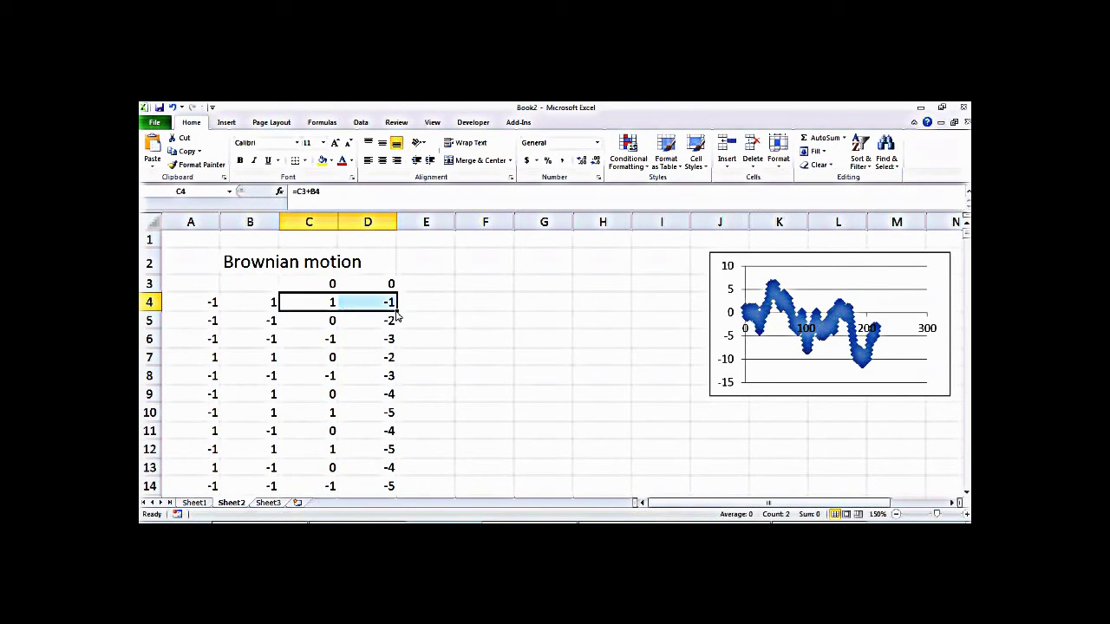
double_click(397, 311)
click(225, 122)
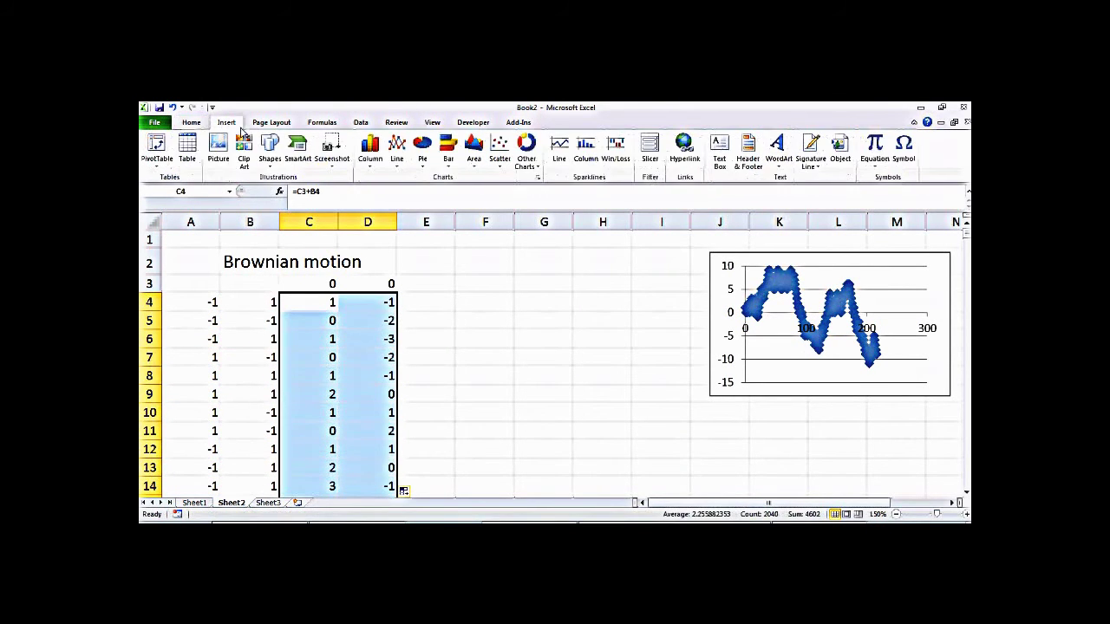
click(499, 150)
click(506, 206)
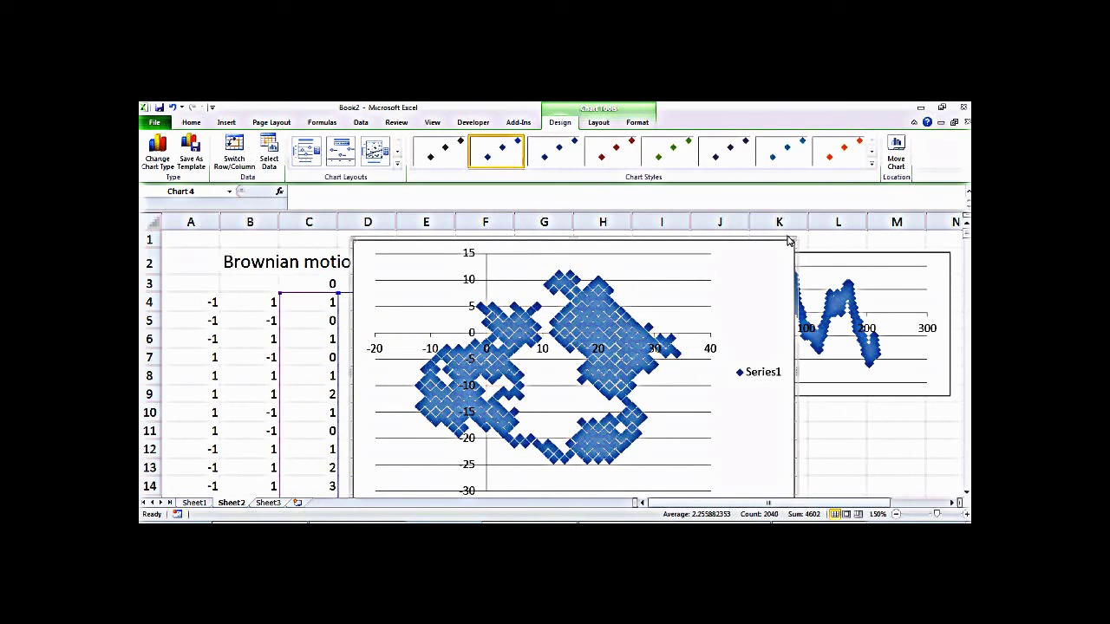
Resize the new scatter chart to fit between column D and the one-dimensional chart, spanning columns E to I
drag(798, 245, 609, 280)
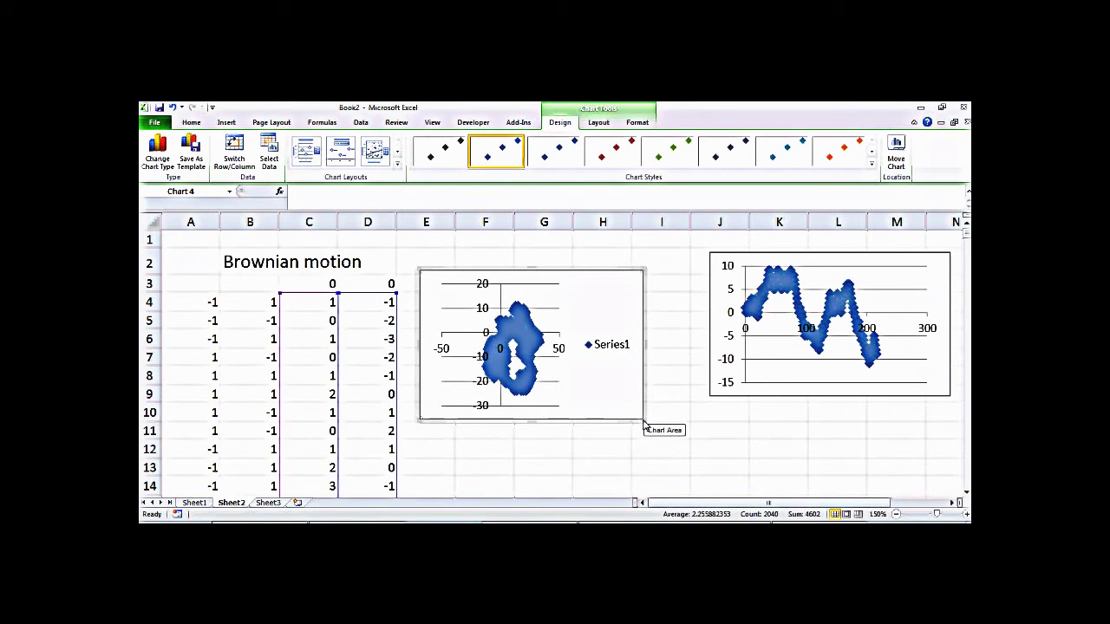
drag(644, 423, 685, 452)
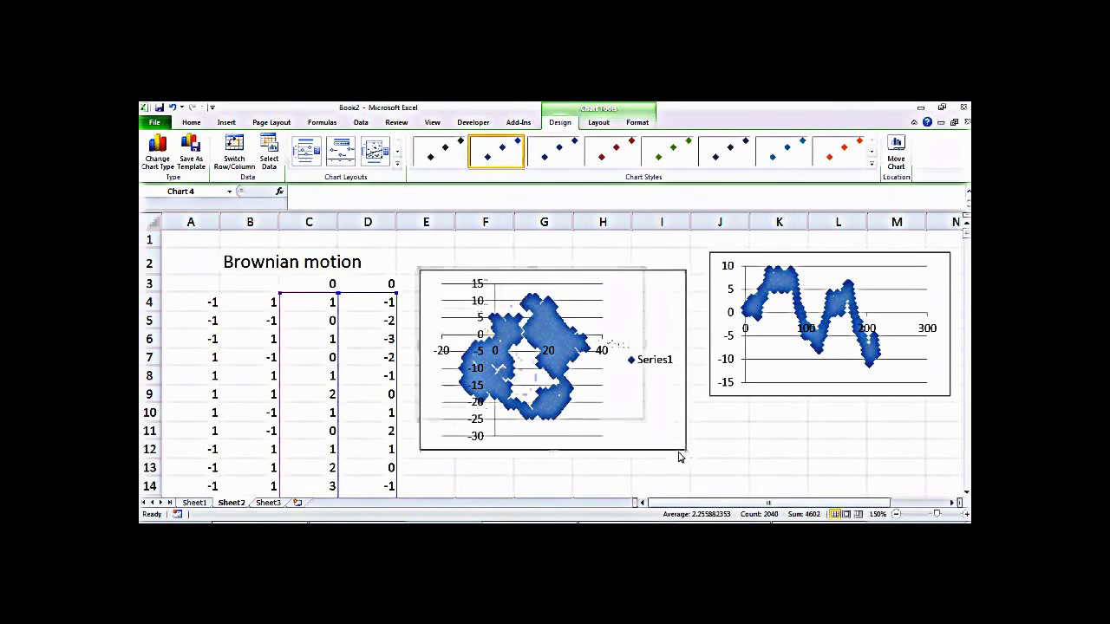
click(434, 483)
Recalculate the longer random walk twice by re-entering the C4 formula unchanged
double_click(328, 304)
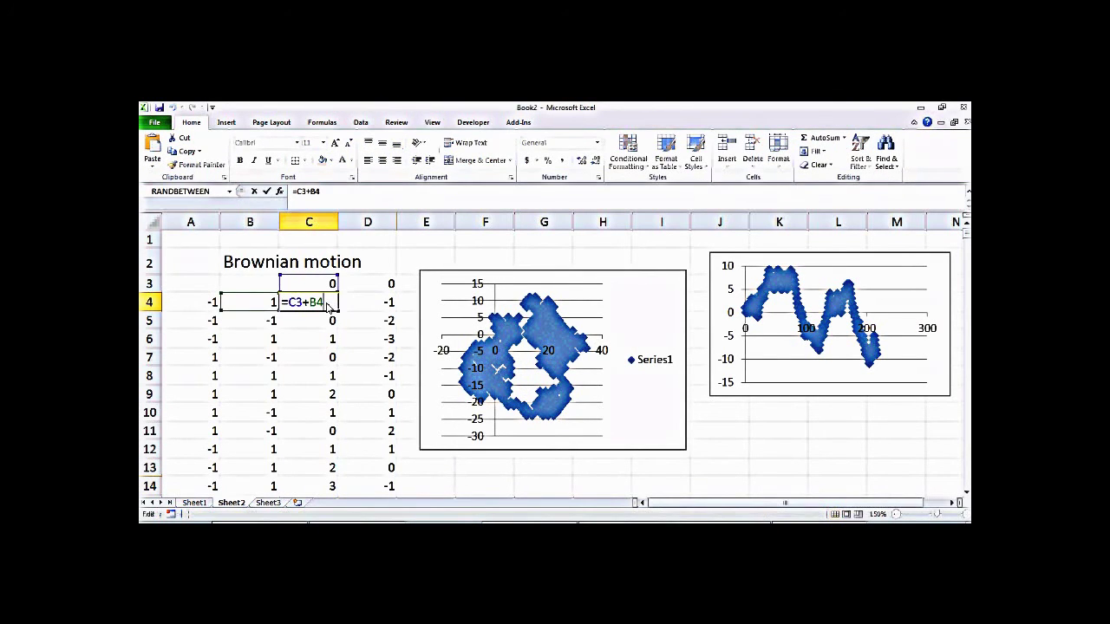
key(Return)
double_click(327, 304)
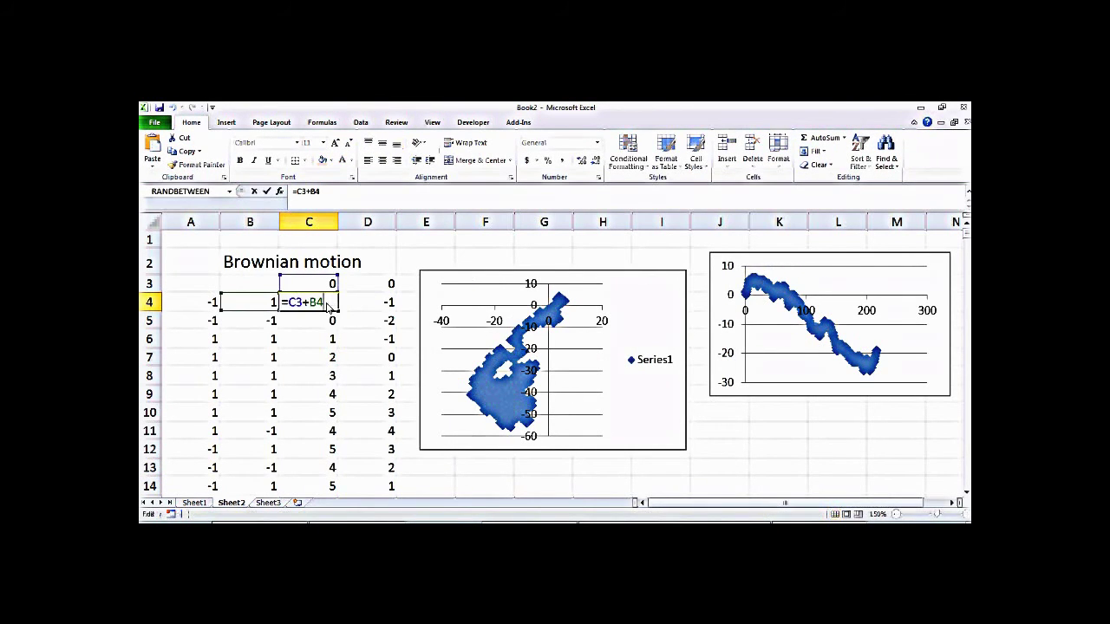
key(Return)
Format the two-dimensional chart's data series with no markers and a solid line, accepting the complex formatting
right_click(547, 353)
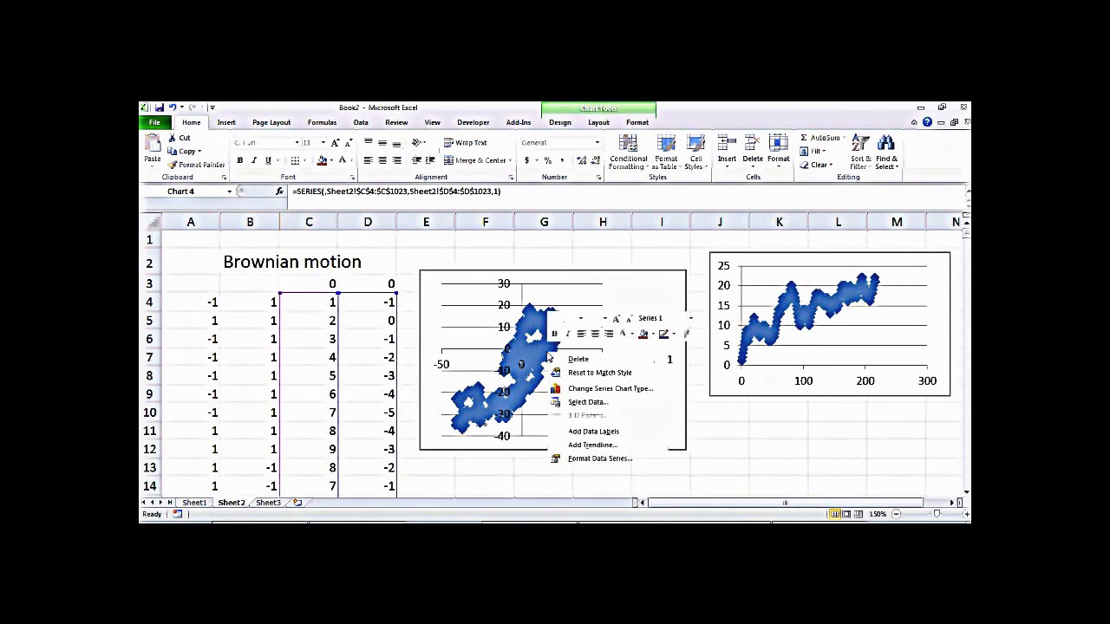
click(596, 458)
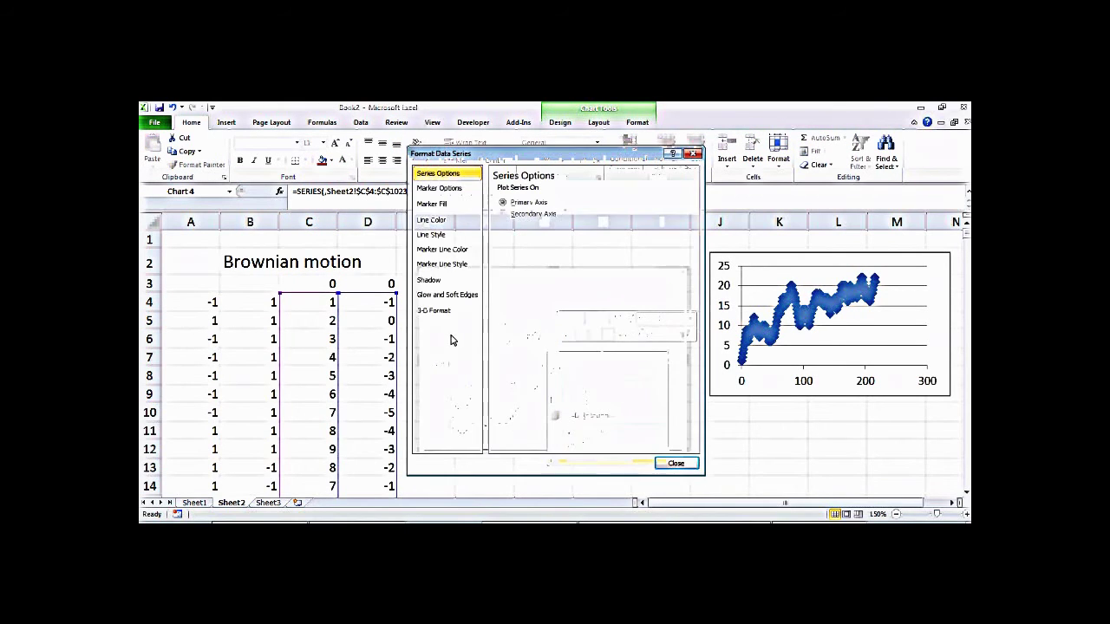
click(439, 188)
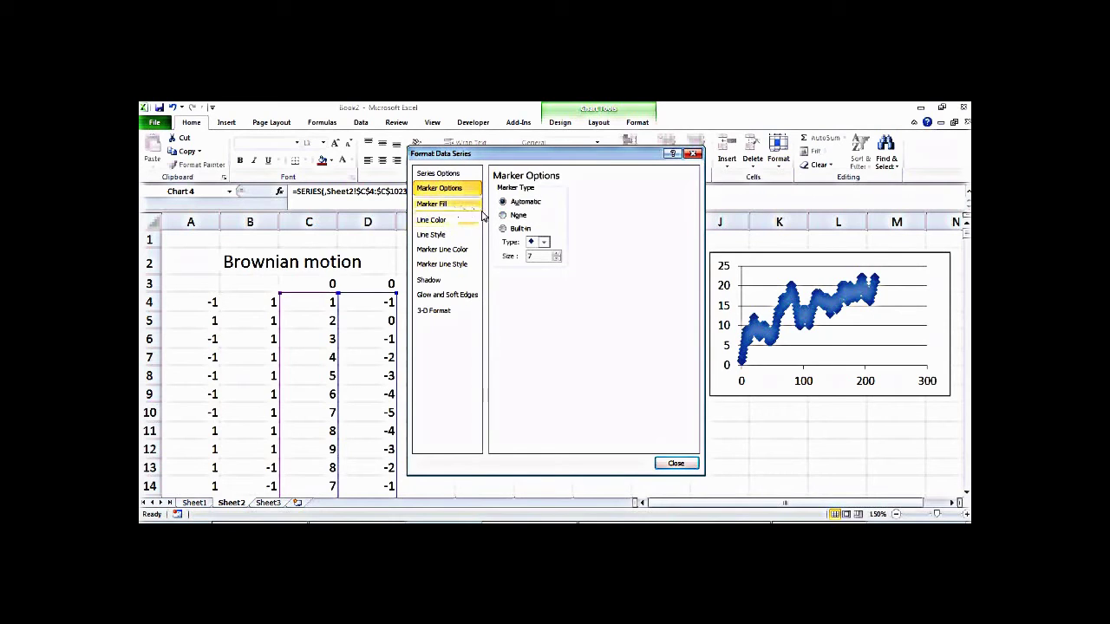
click(512, 216)
click(453, 221)
click(506, 202)
click(532, 334)
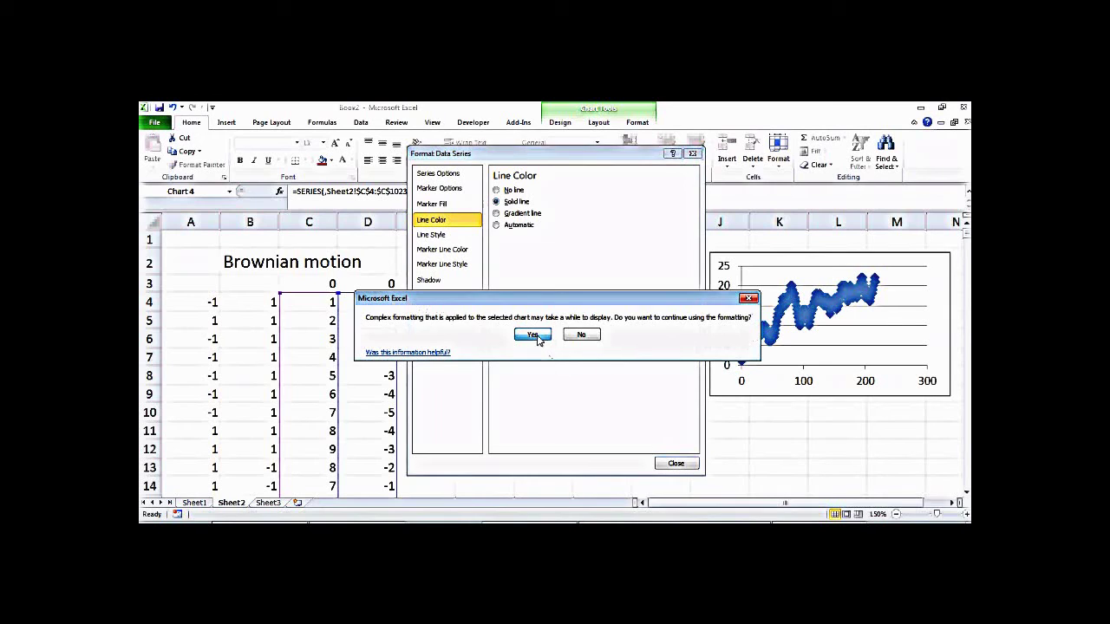
click(672, 464)
click(579, 474)
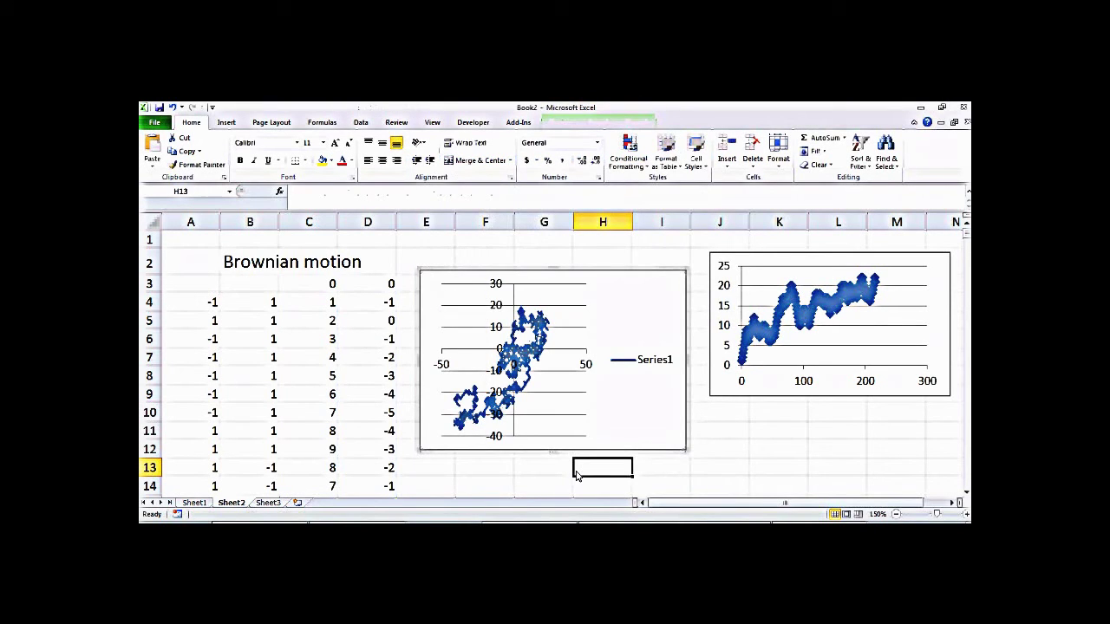
Delete the vertical axis, horizontal axis and gridlines from the two-dimensional chart
click(500, 311)
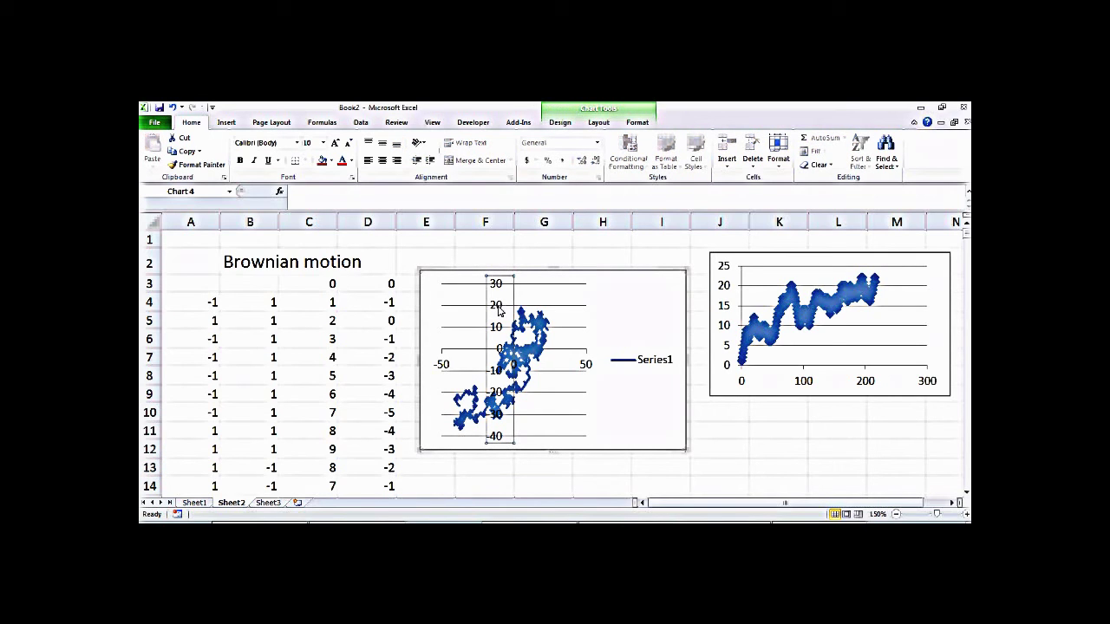
key(Delete)
click(587, 367)
key(Delete)
click(591, 350)
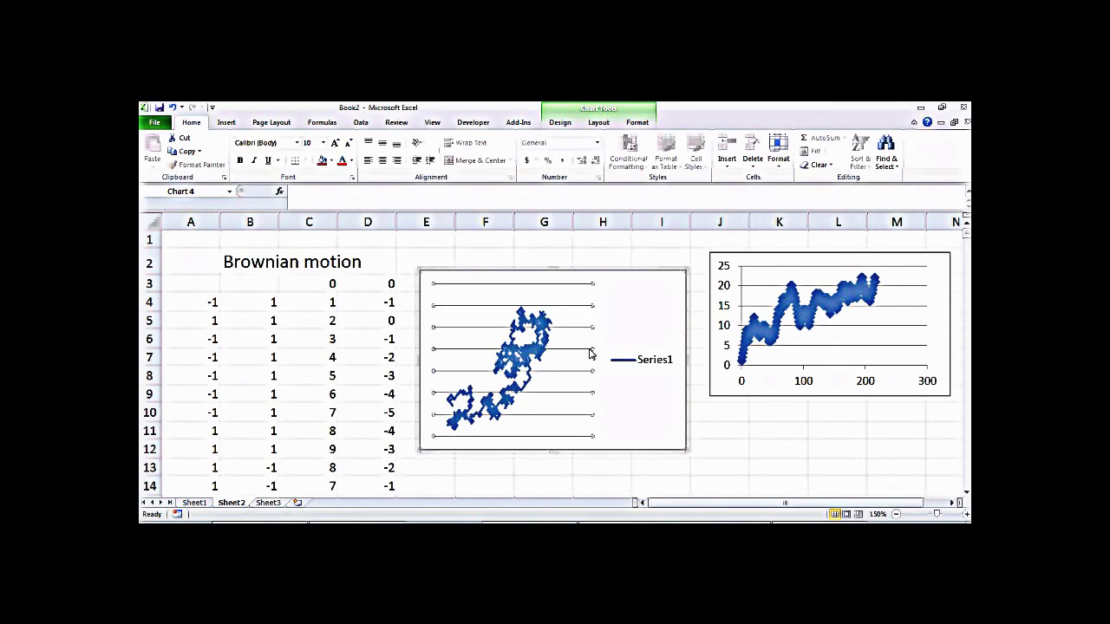
key(Delete)
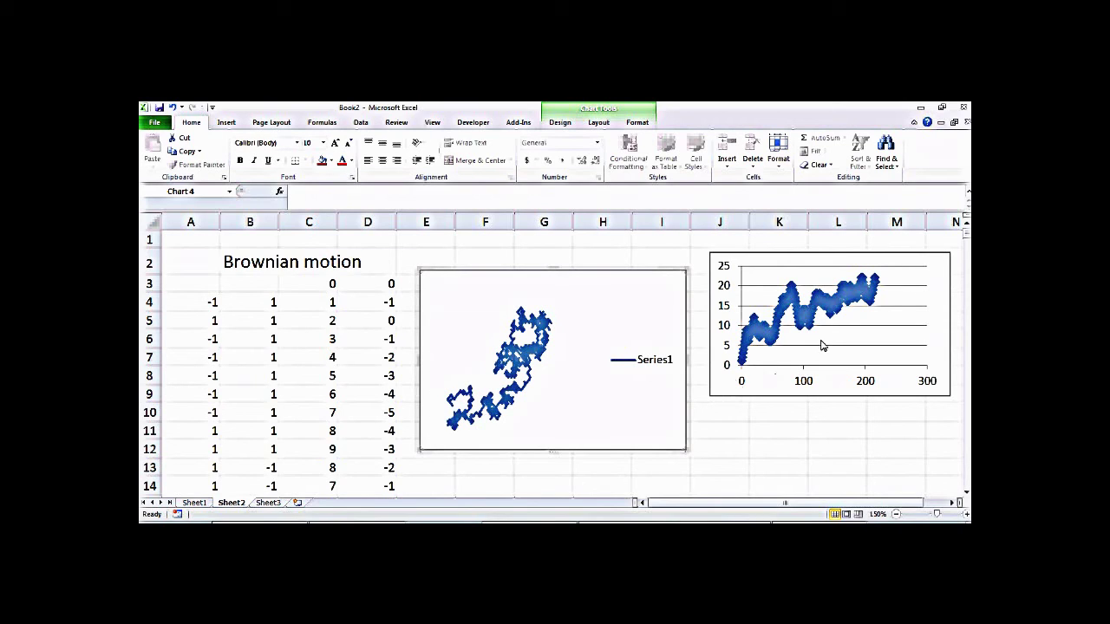
Remove the gridlines from the one-dimensional chart and delete the chart itself
click(826, 349)
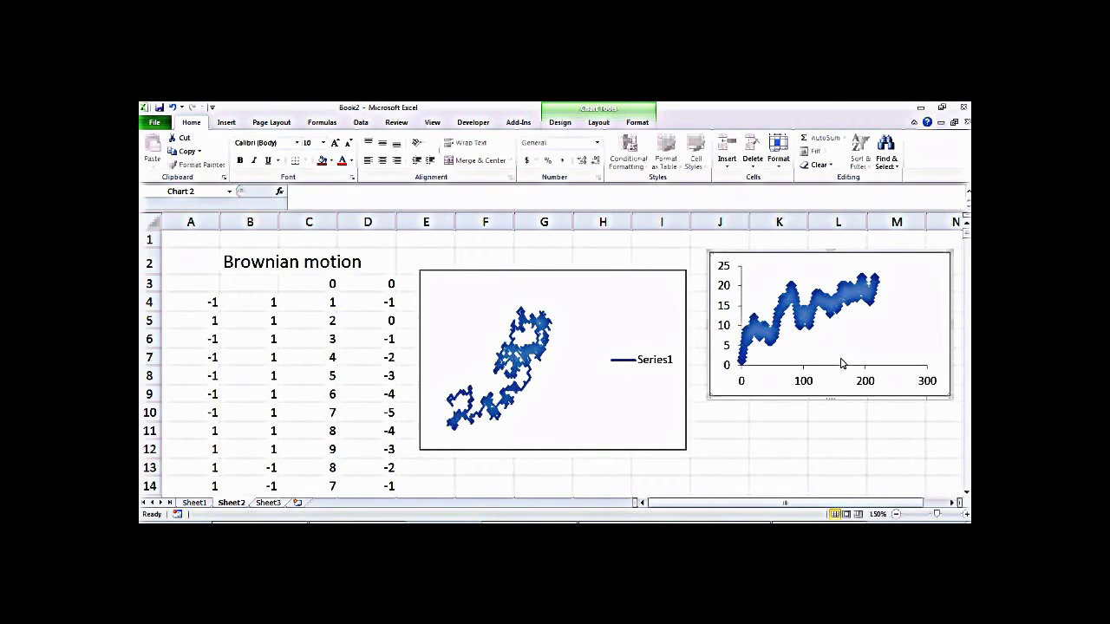
key(Delete)
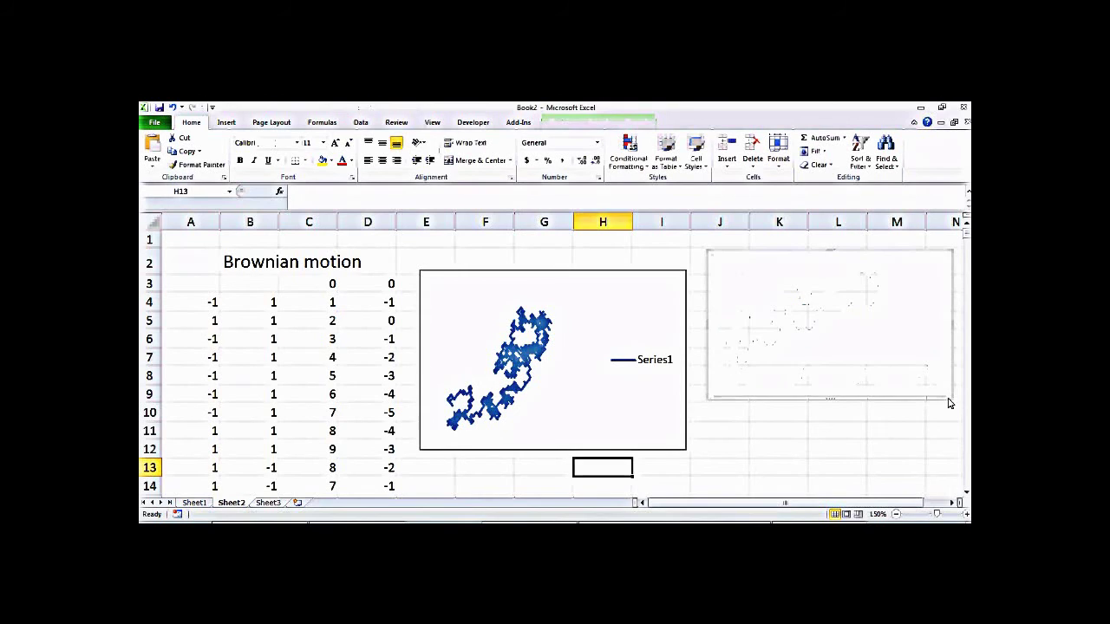
Delete the Series1 legend from the two-dimensional chart and deselect the chart
click(907, 428)
click(659, 366)
key(Delete)
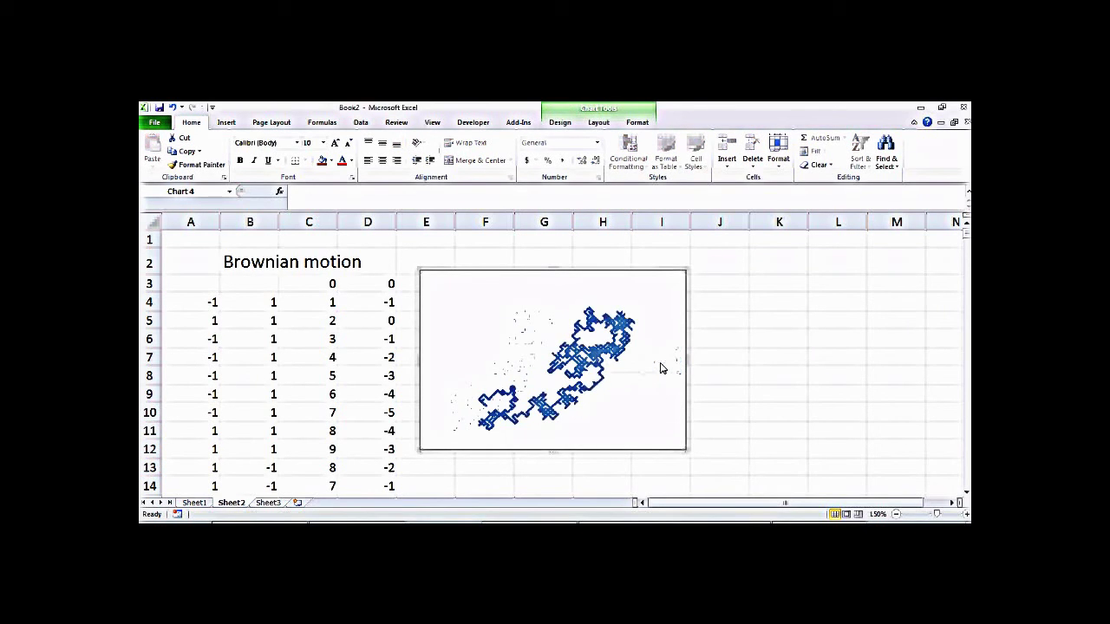
click(772, 436)
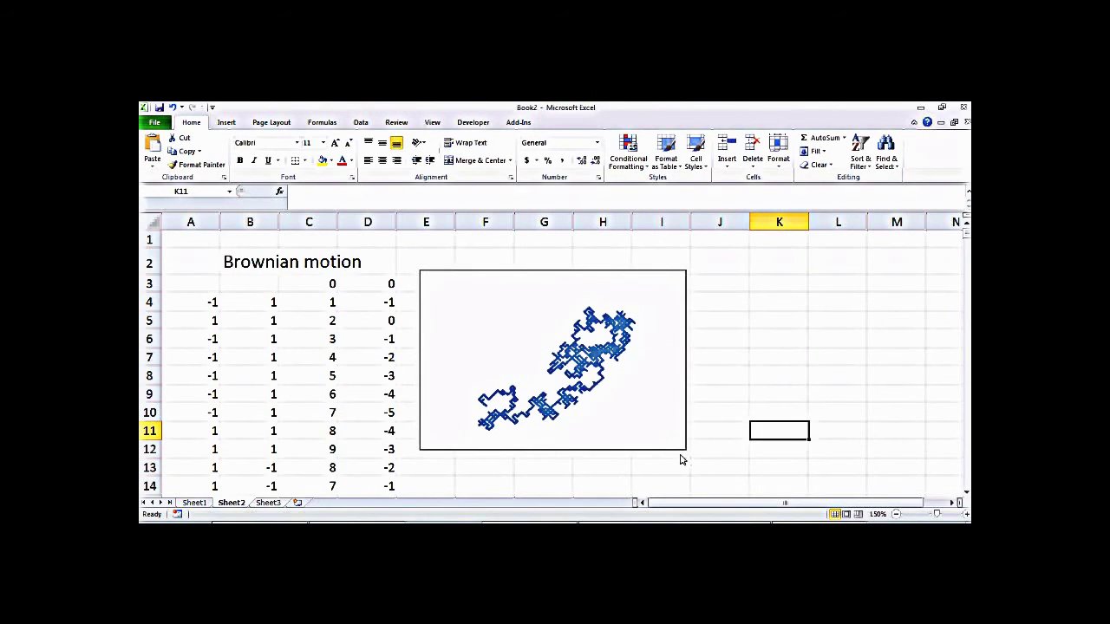
Recalculate the two-dimensional walk several times by re-entering the C4 formula unchanged
click(331, 306)
double_click(330, 302)
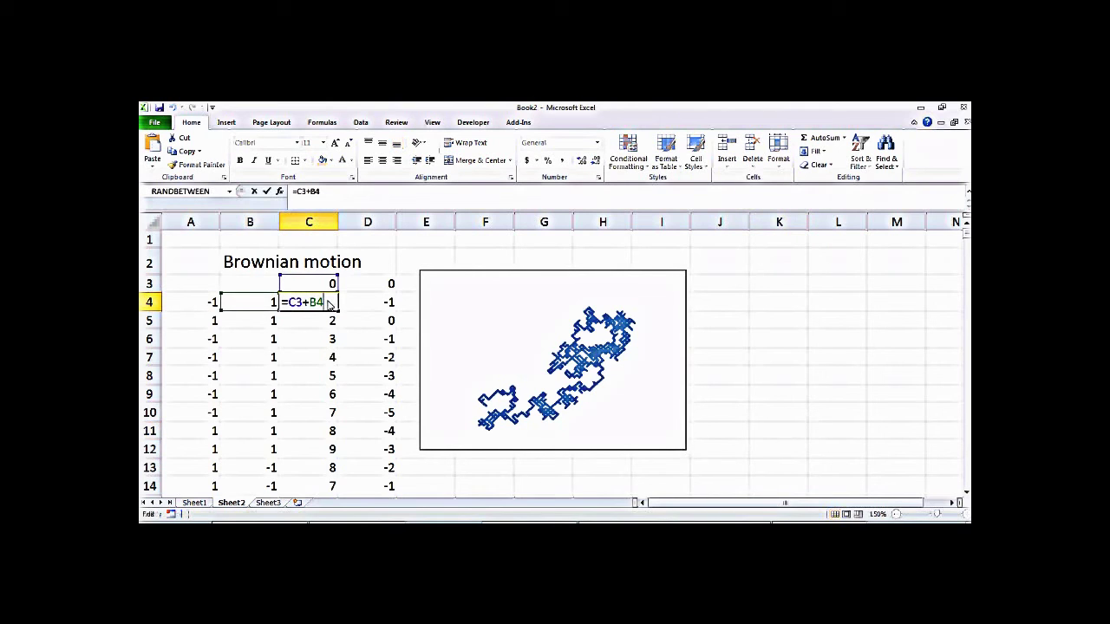
key(Return)
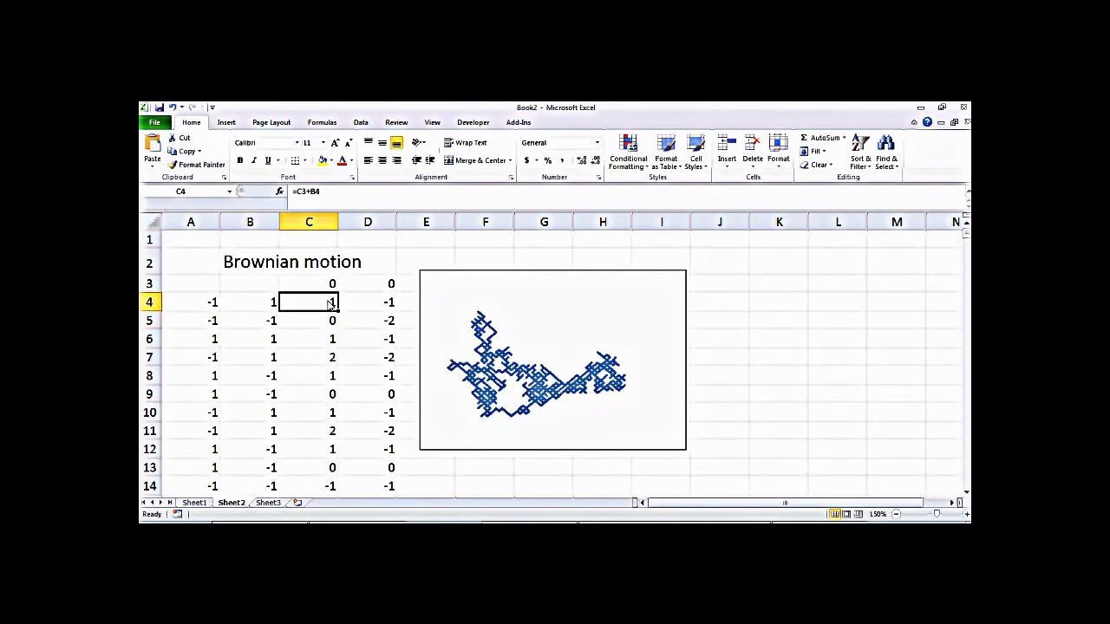
key(F9)
click(329, 302)
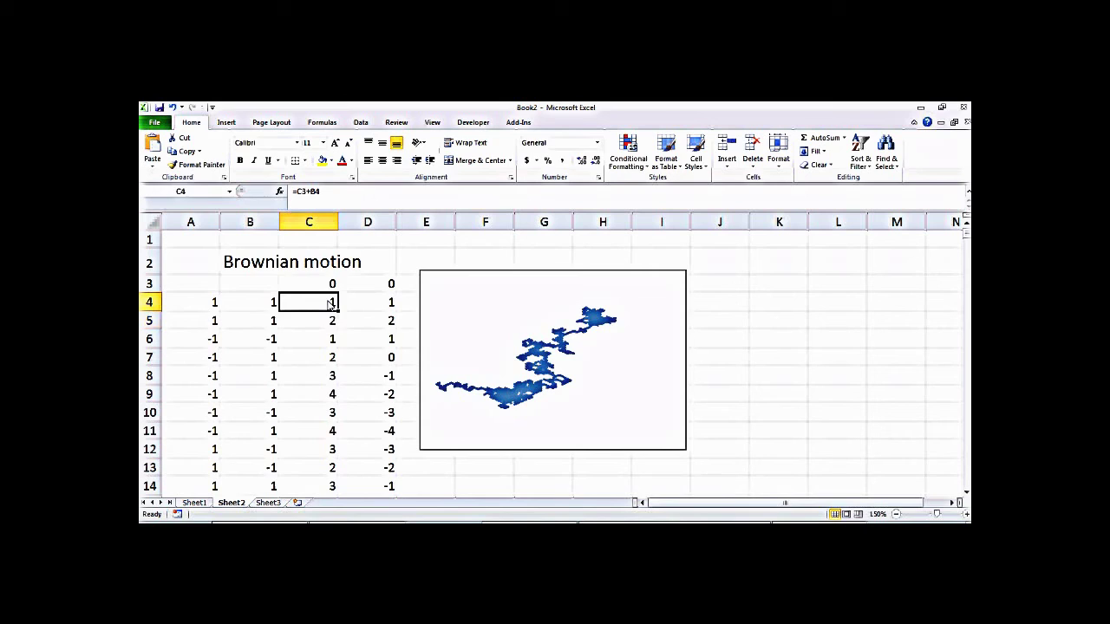
double_click(330, 302)
key(Return)
click(329, 303)
double_click(330, 303)
key(Return)
click(330, 302)
double_click(330, 303)
key(Return)
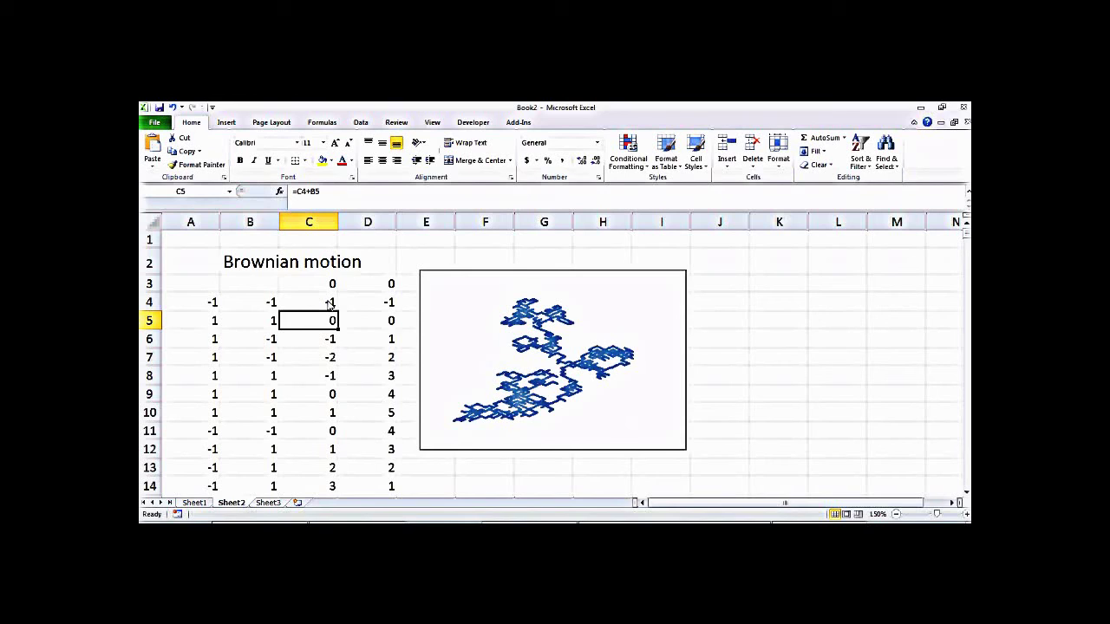
Move the chart away from the data to start around column H, and remove INT from the B4 formula, making it =1-2*(2*RAND())
drag(496, 275, 685, 280)
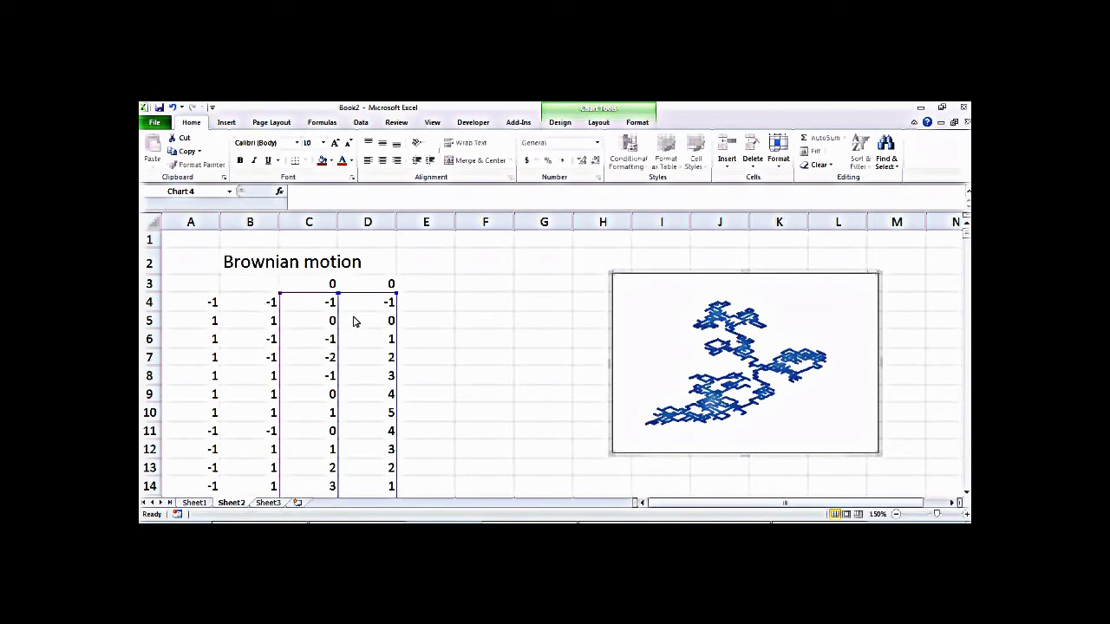
click(257, 303)
double_click(269, 304)
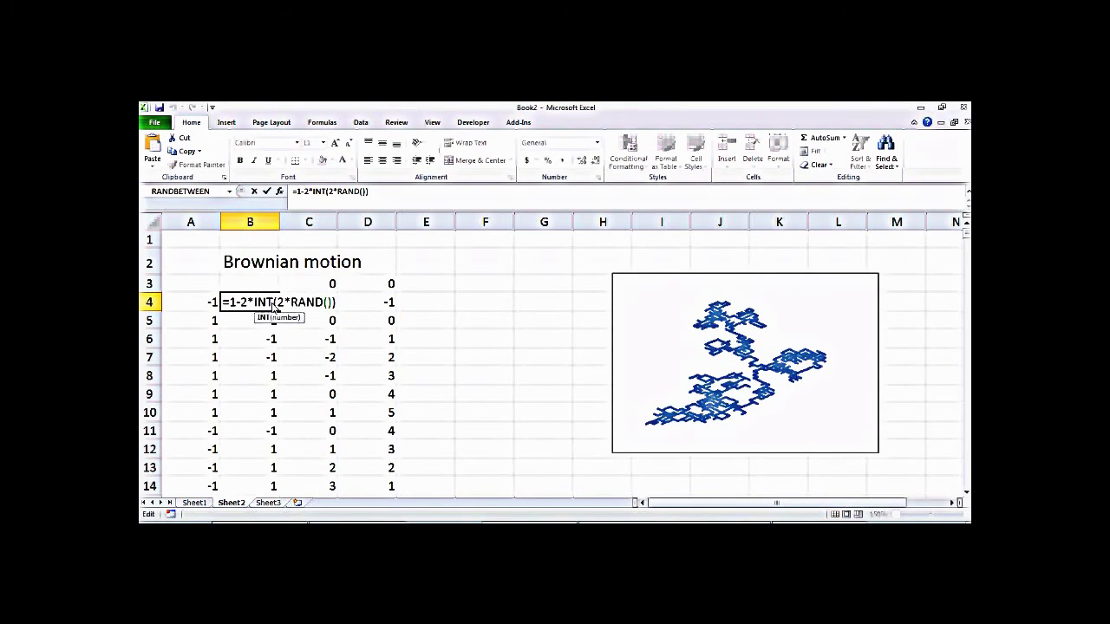
key(BackSpace)
key(BackSpace)
key(BackSpace)
key(Return)
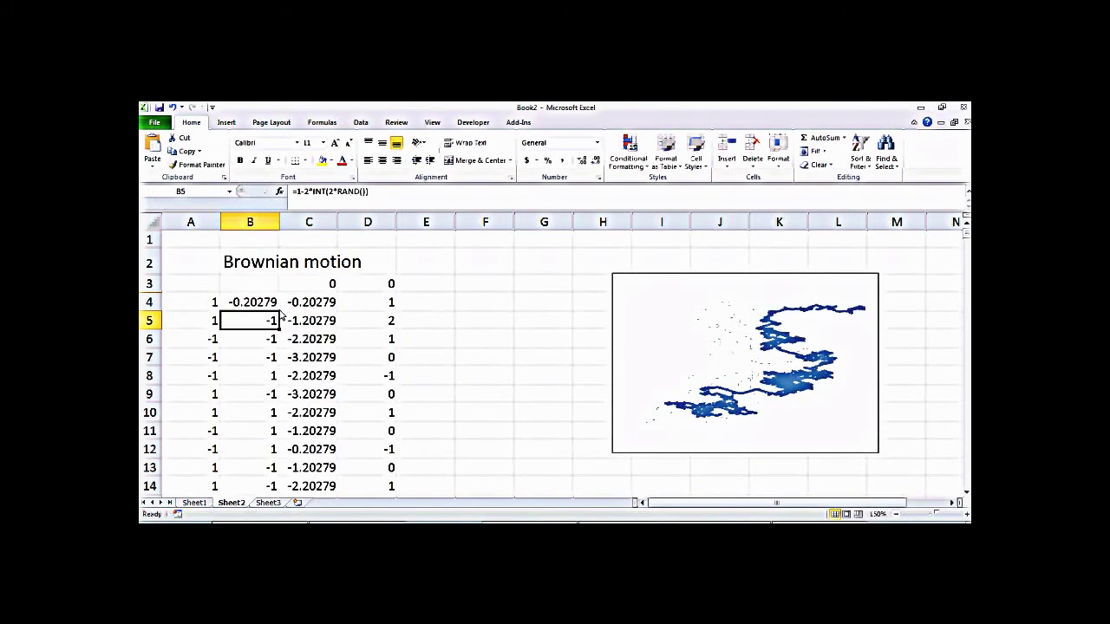
Remove INT from the A4 formula, making it =1-2*(2*RAND())
click(213, 301)
double_click(213, 304)
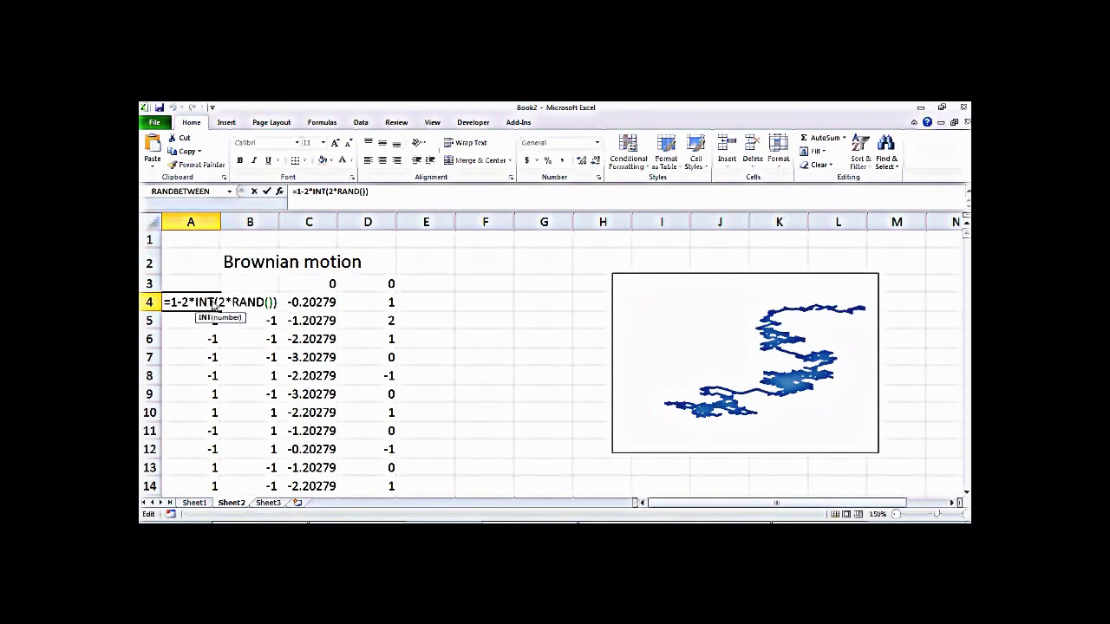
key(BackSpace)
key(BackSpace)
key(BackSpace)
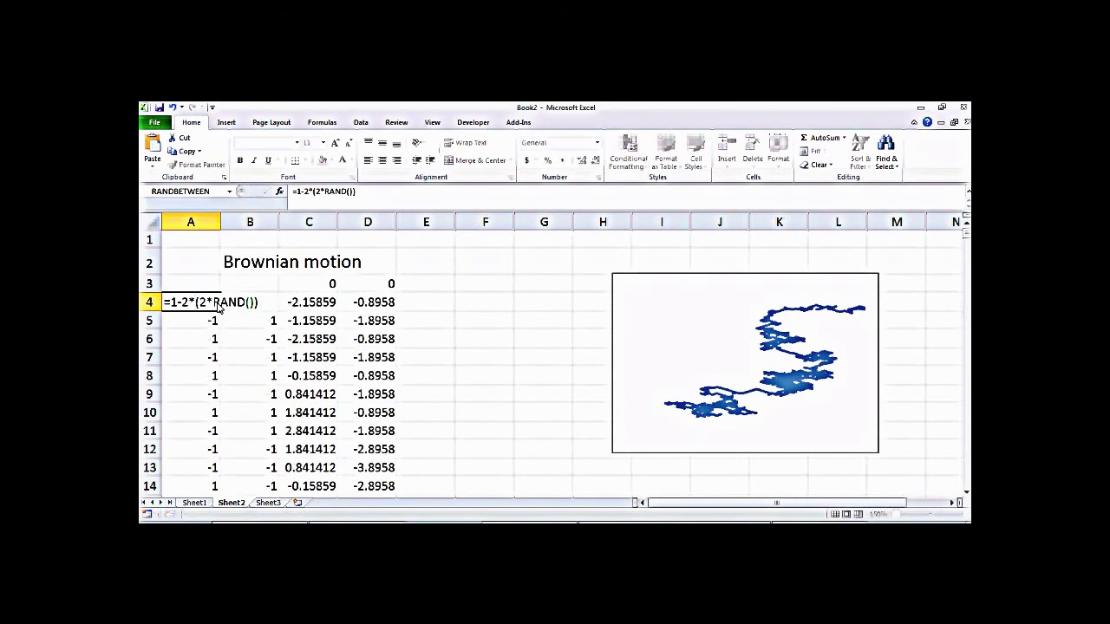
key(Return)
Fill the A4:B4 formulas down both step columns to the end of the data
drag(216, 305, 270, 311)
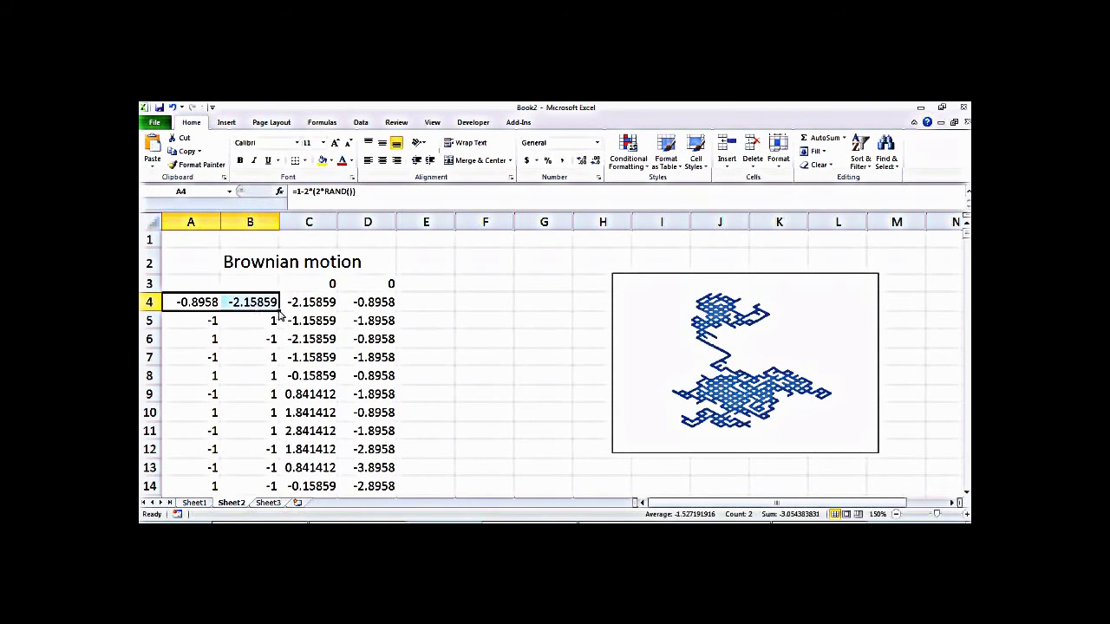
double_click(279, 311)
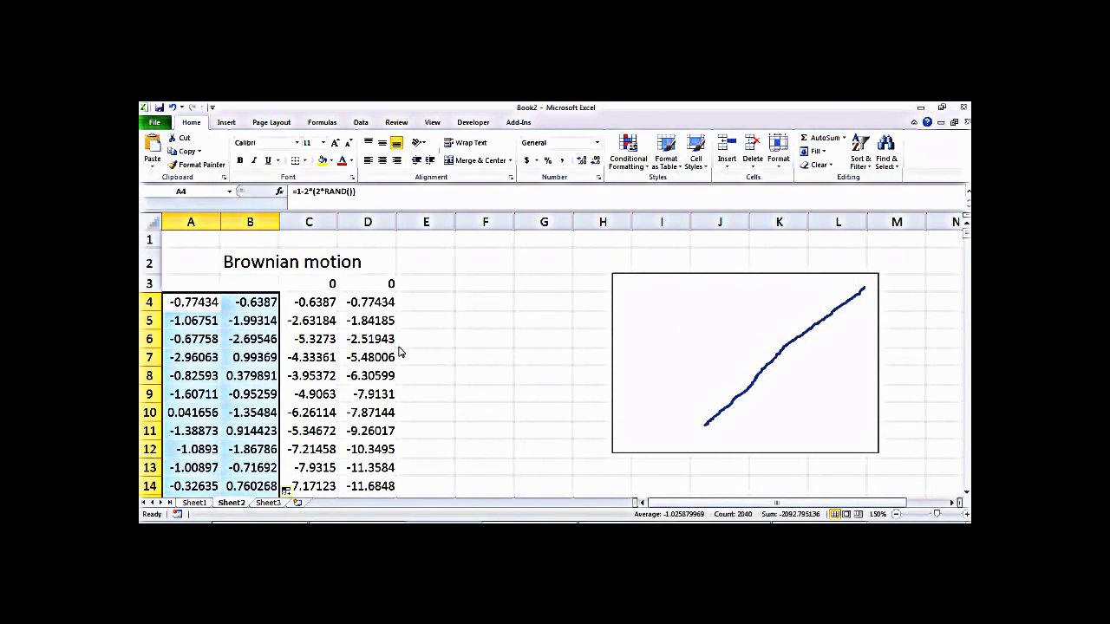
click(466, 354)
Change the B4 formula to =1-(2*RAND()), accepting the proposed formula correction
double_click(251, 304)
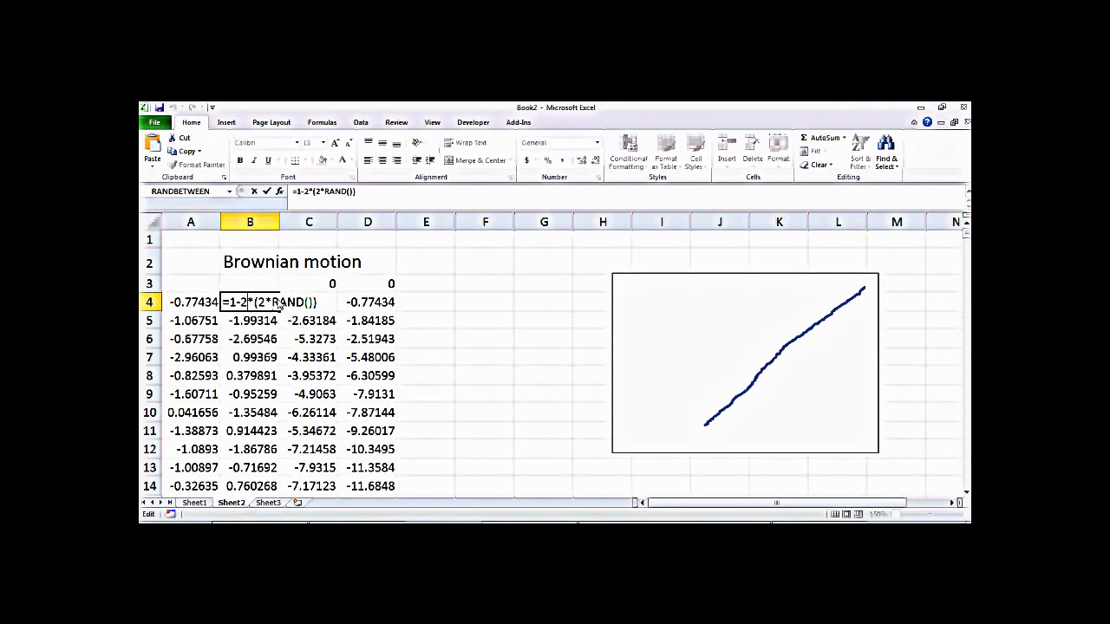
key(Return)
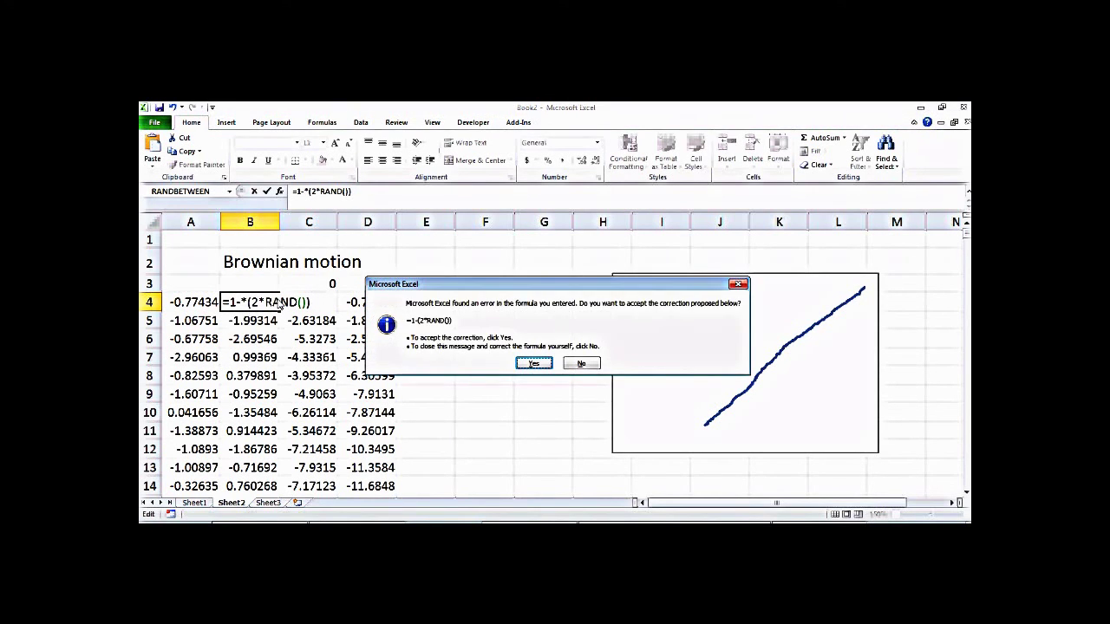
key(Return)
click(252, 301)
double_click(245, 303)
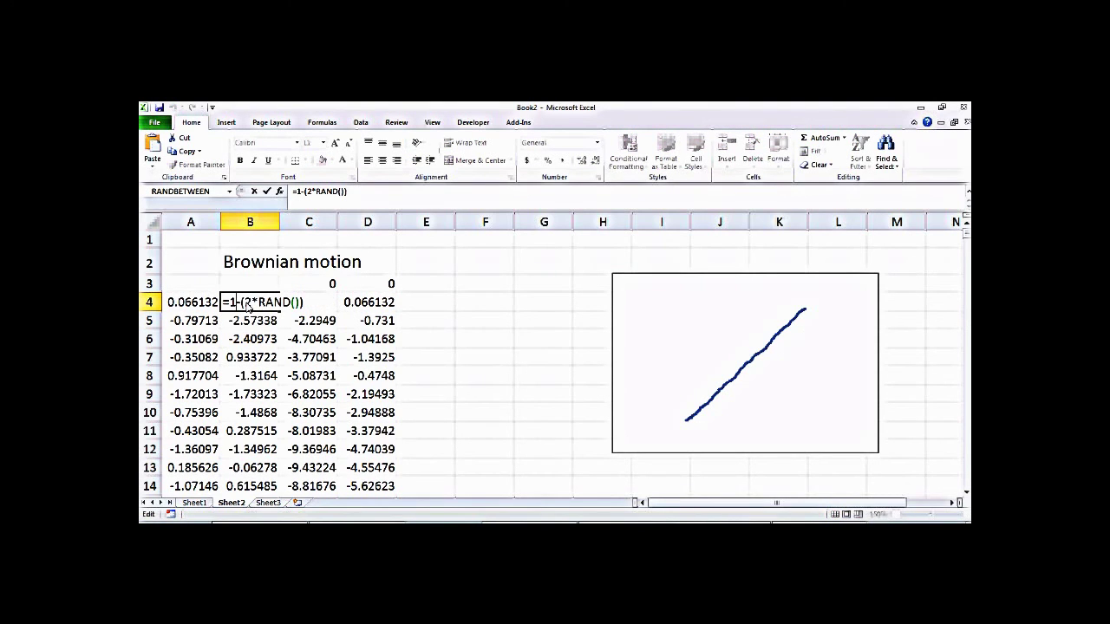
key(Return)
click(250, 305)
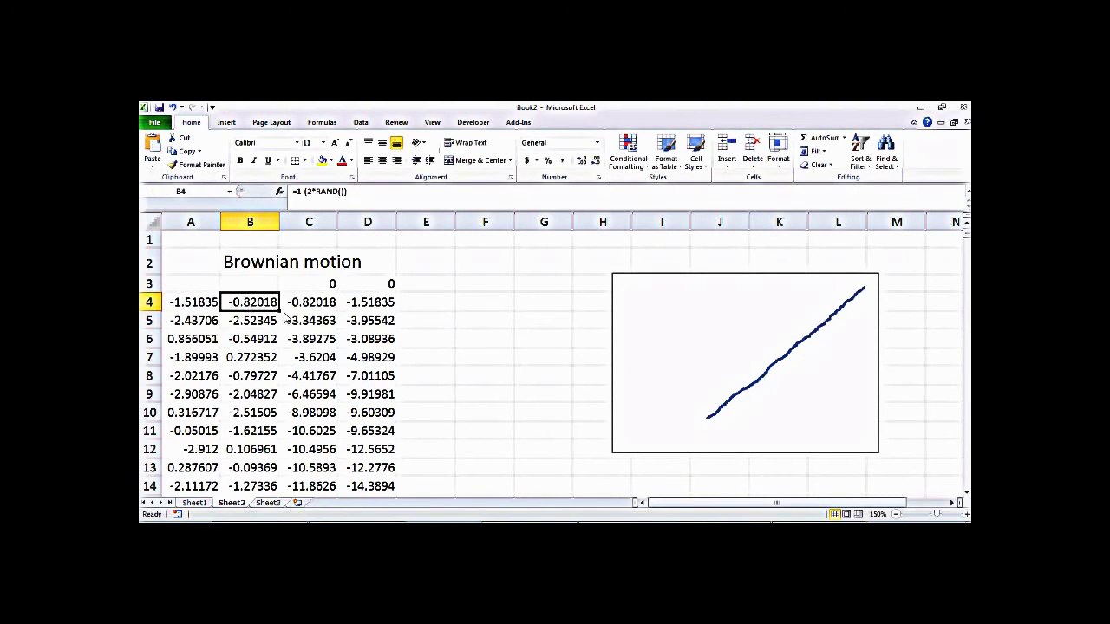
Copy the B4 formula into A4 and fill both cells down the step columns to the end of the data
drag(280, 311, 186, 318)
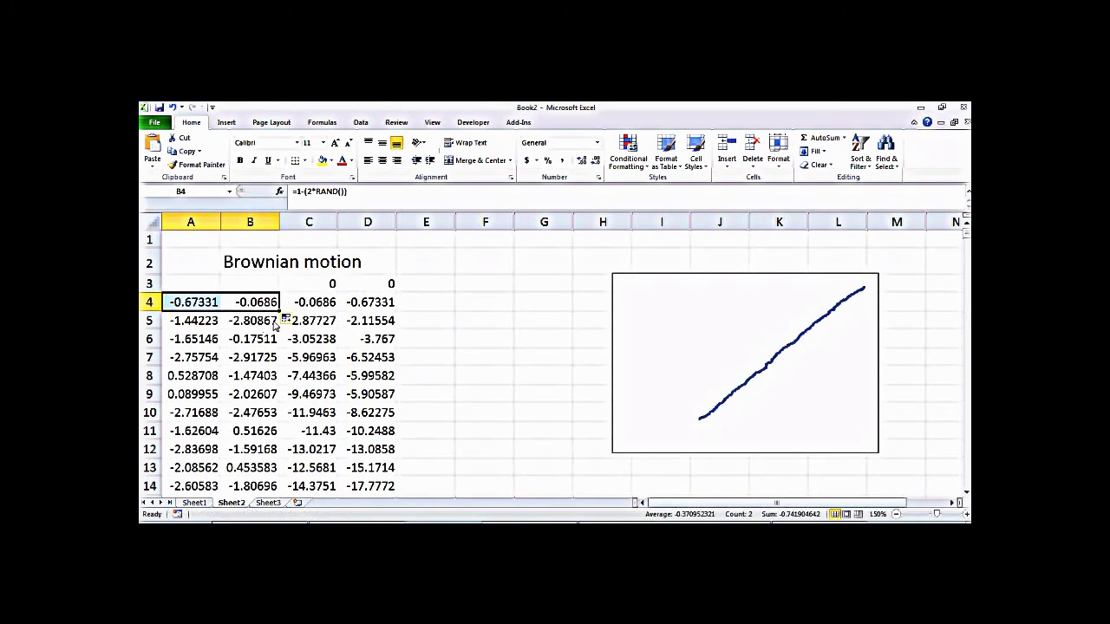
double_click(279, 312)
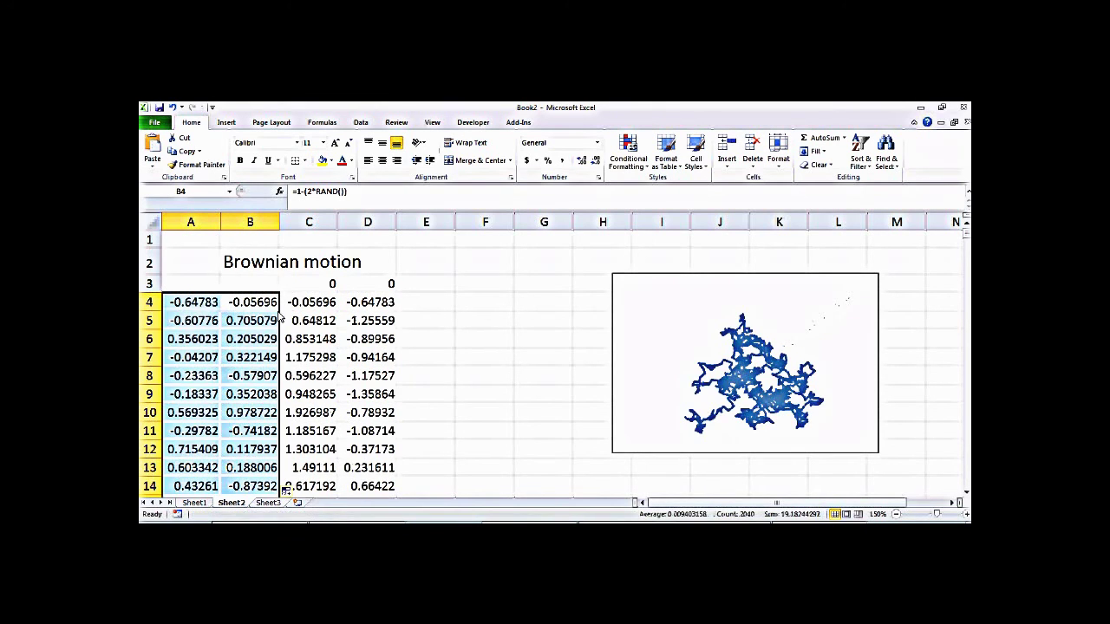
click(477, 338)
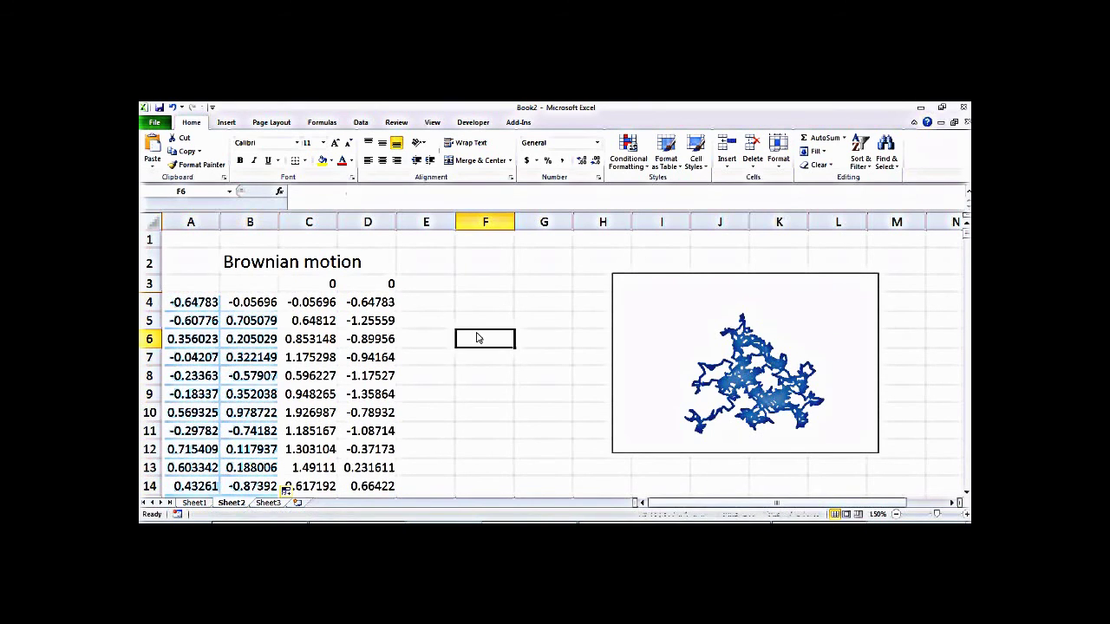
Recalculate the walk with fractional steps repeatedly by re-entering the B4 formula unchanged
double_click(250, 302)
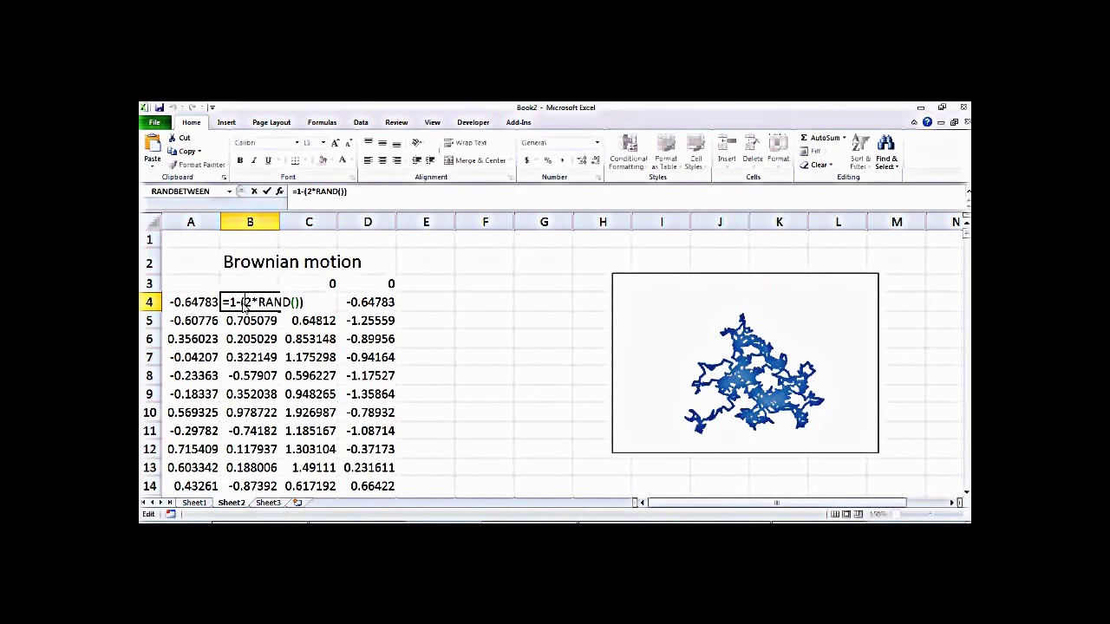
key(Return)
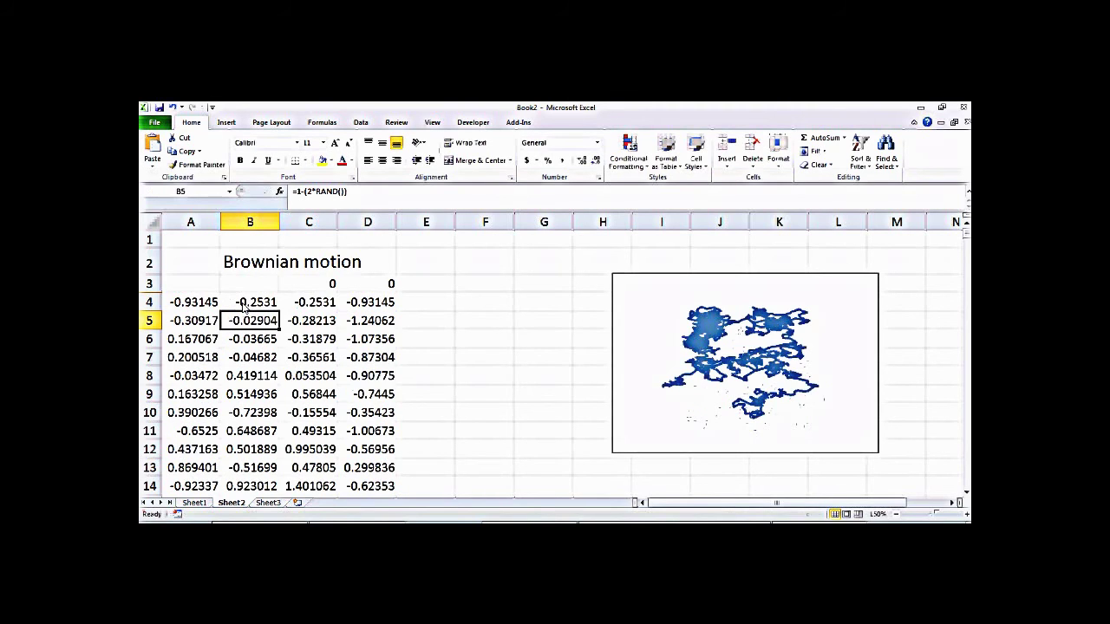
click(247, 359)
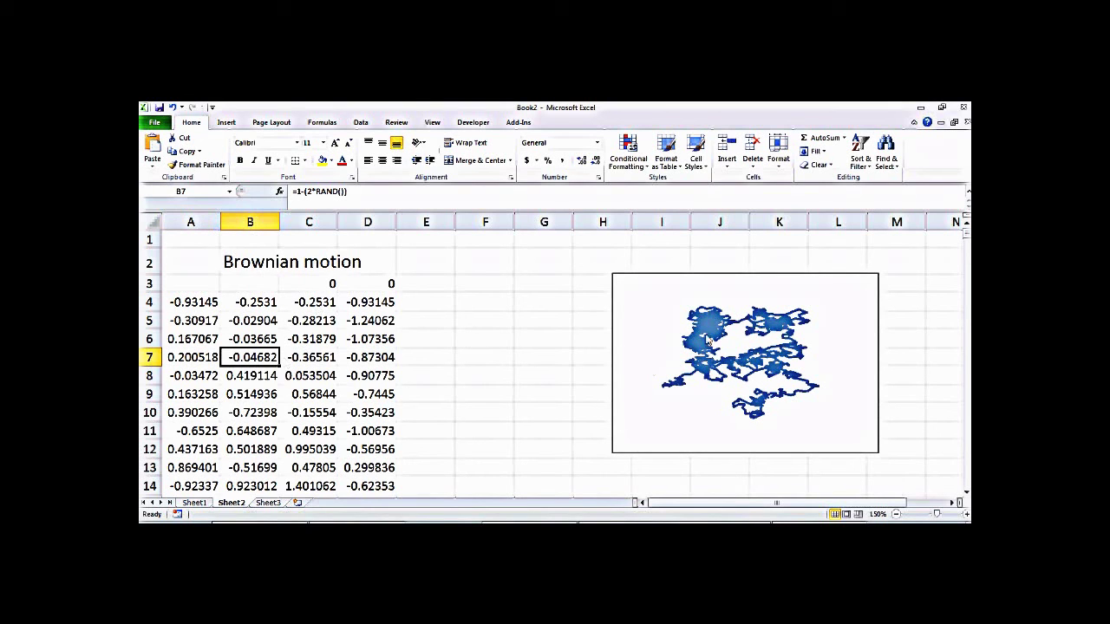
double_click(249, 302)
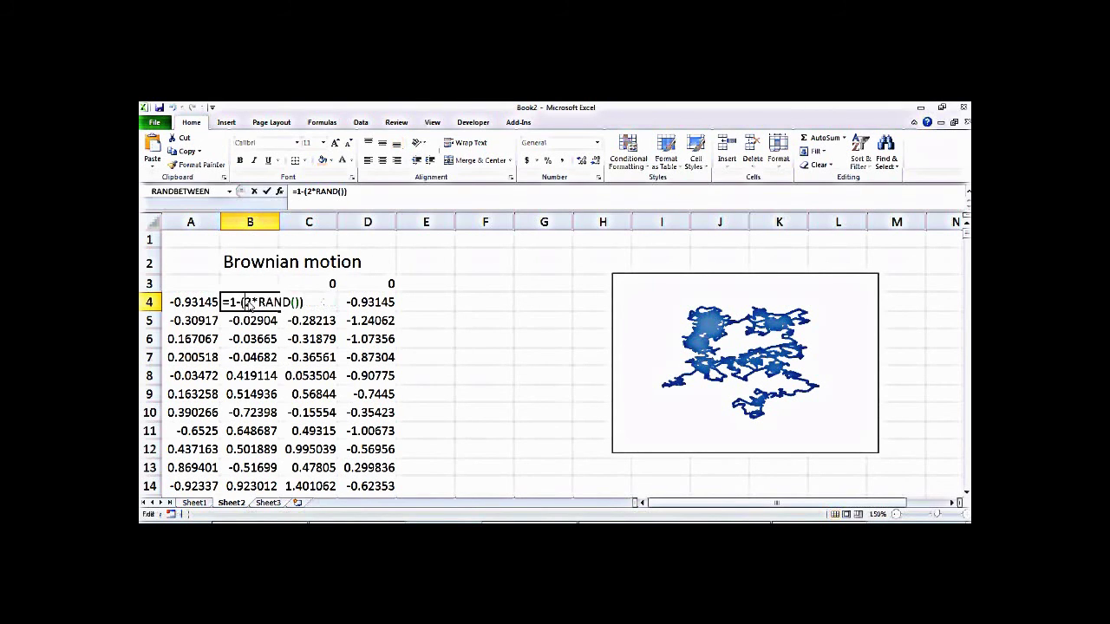
key(Return)
double_click(248, 303)
key(Return)
double_click(249, 302)
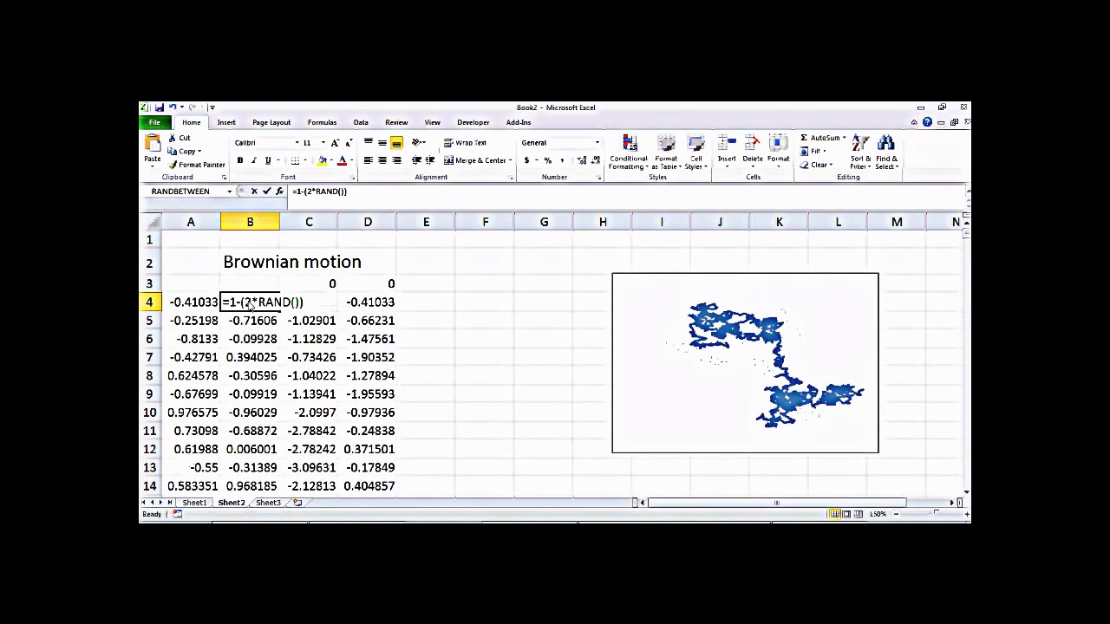
key(Return)
double_click(249, 303)
key(Return)
double_click(249, 303)
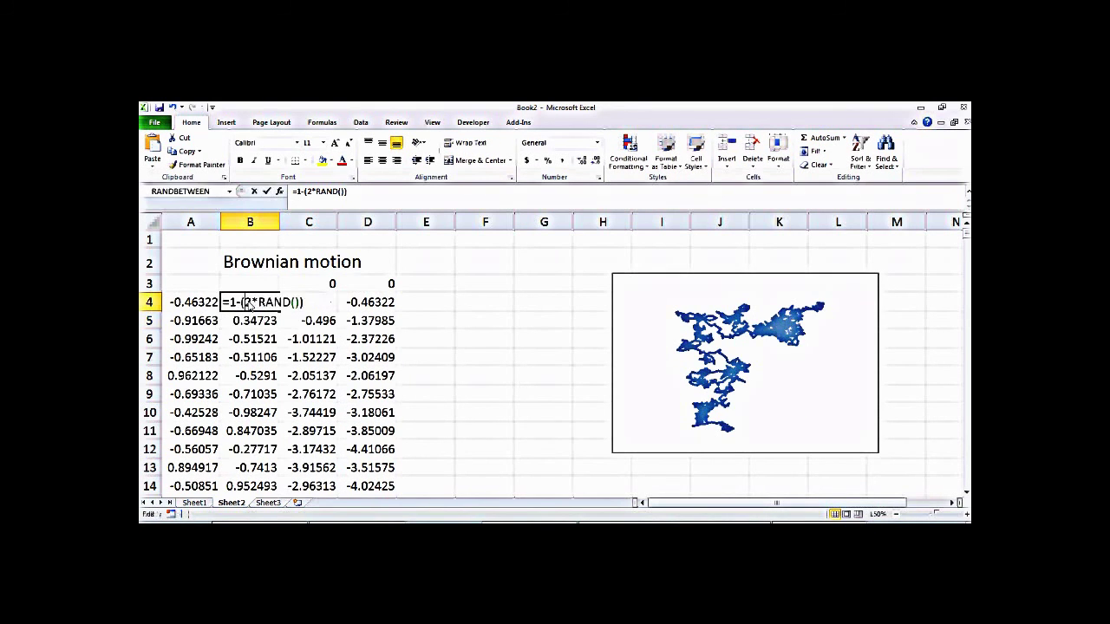
key(Return)
double_click(249, 302)
key(Return)
click(250, 303)
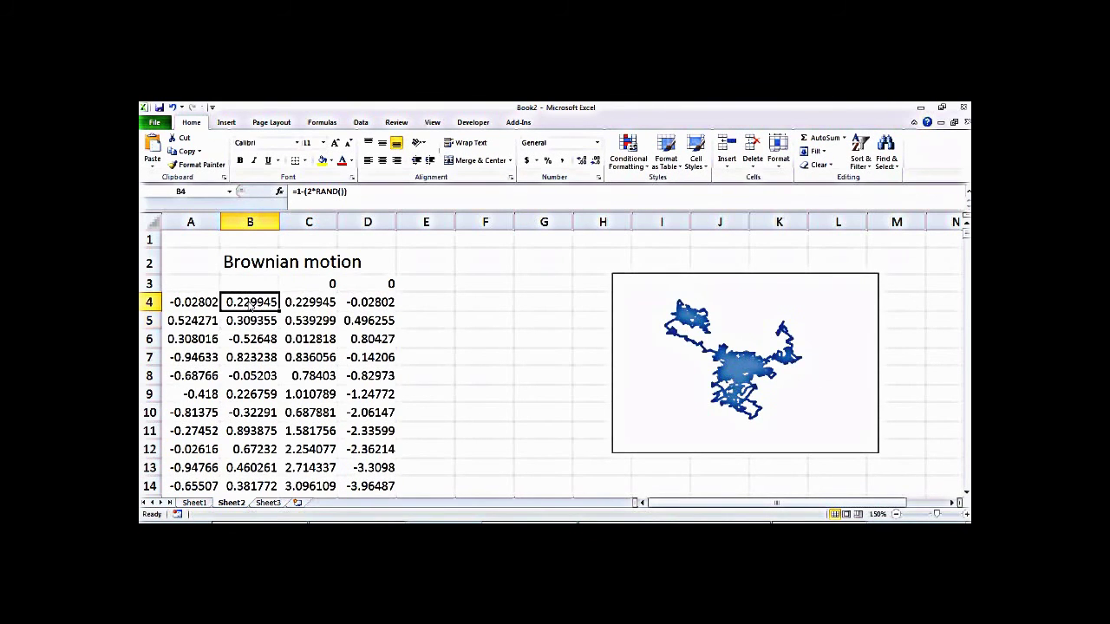
double_click(249, 304)
key(Return)
click(252, 305)
double_click(251, 303)
key(Return)
click(249, 303)
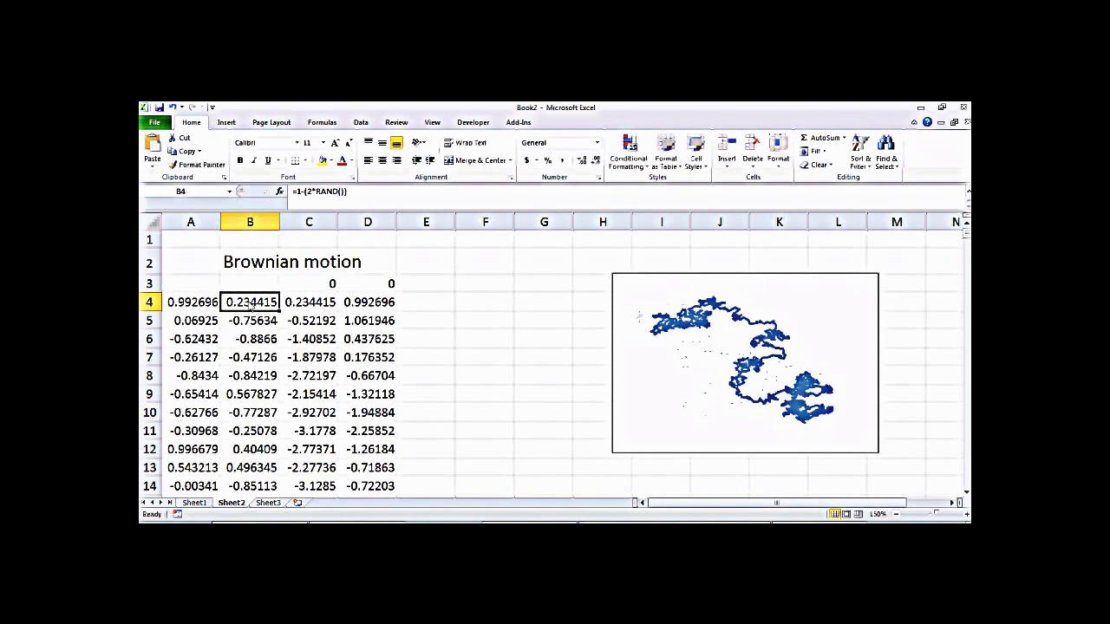
double_click(250, 304)
key(Return)
click(250, 304)
double_click(249, 304)
key(Return)
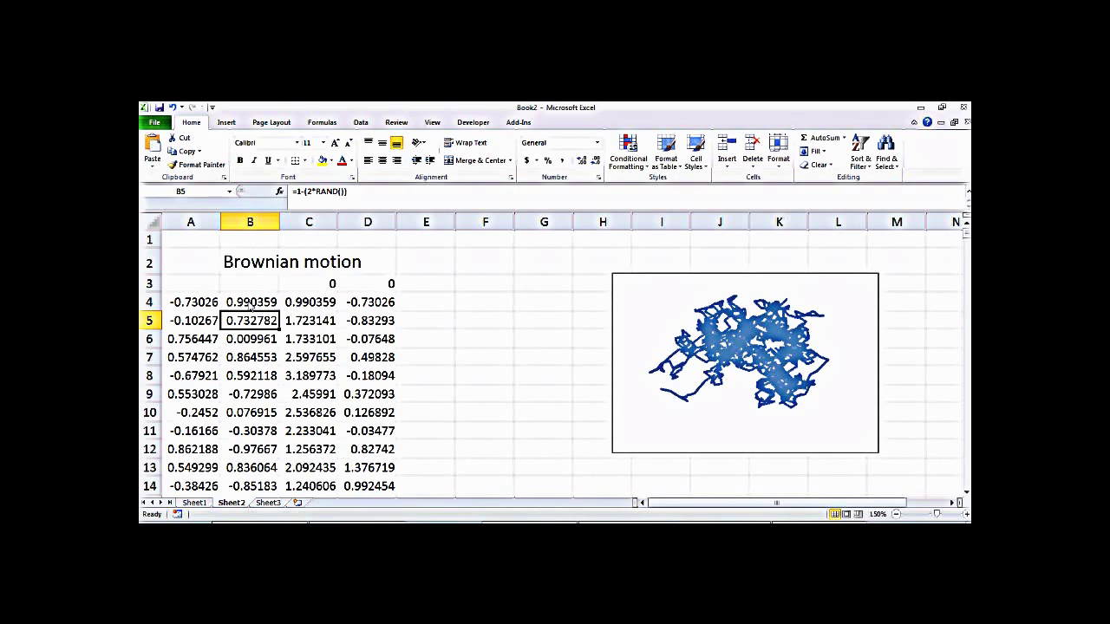
double_click(249, 301)
key(Return)
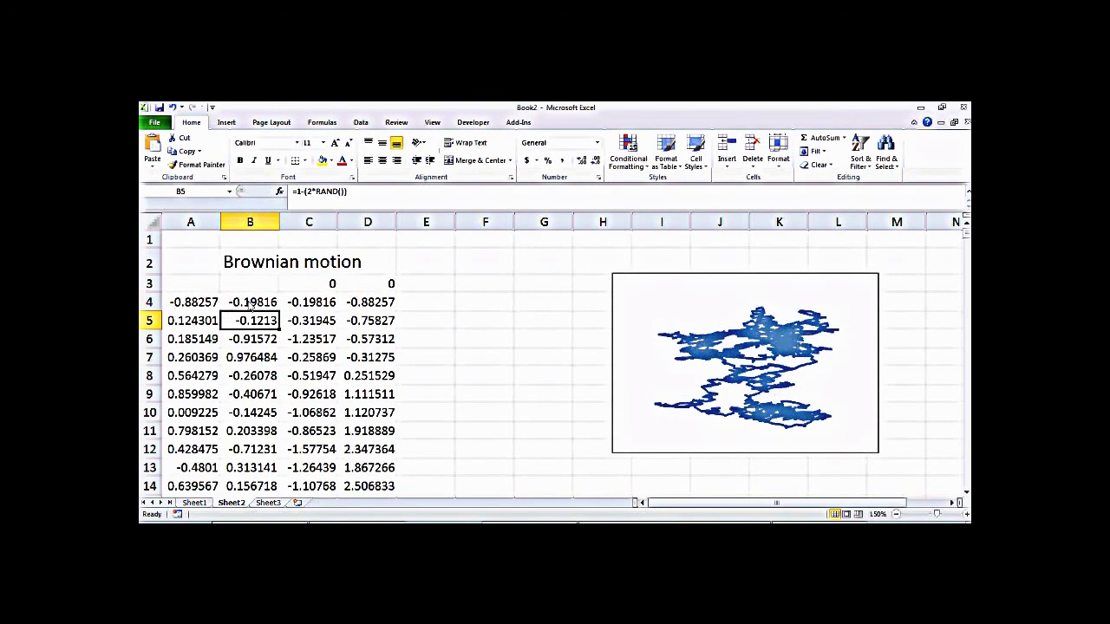